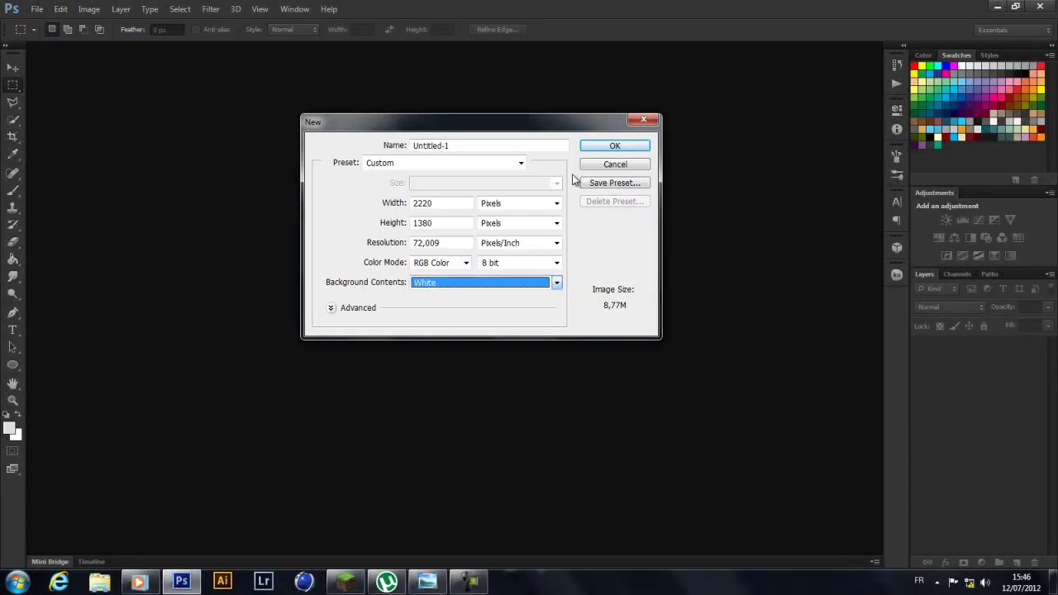
Set up the 2220×1380 px grey-gradient canvas with the FILE, VIEW and DOWNLOADS menu labels.
scroll(399, 90, "up", 1)
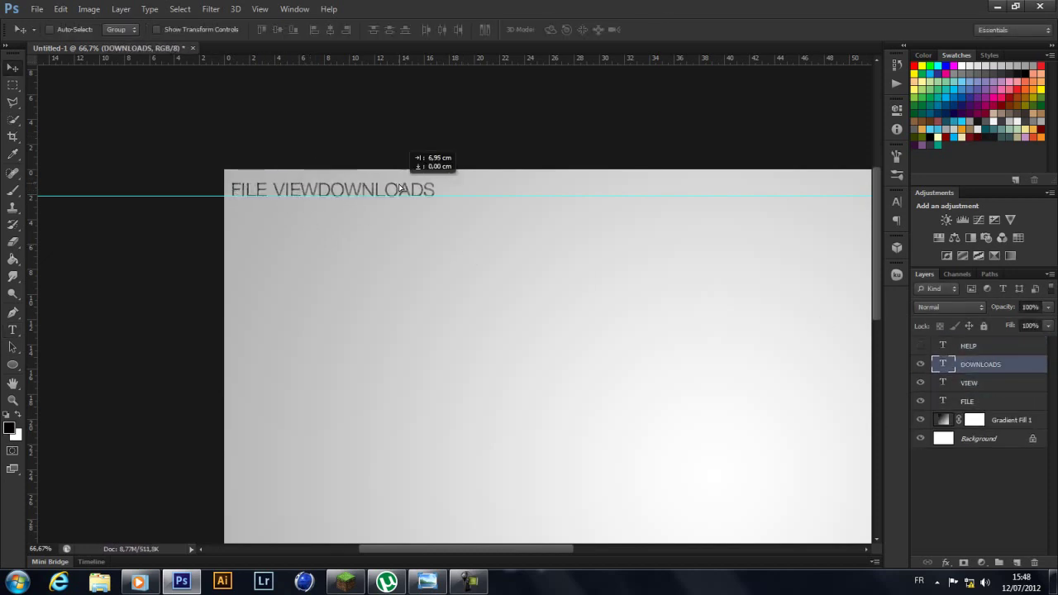
Restyle the FILE, VIEW, DOWNLOADS and HELP labels in a bold condensed font and rescale them.
mouse_move(320, 418)
left_mouse_down()
mouse_move(314, 87)
mouse_move(314, 105)
left_mouse_up()
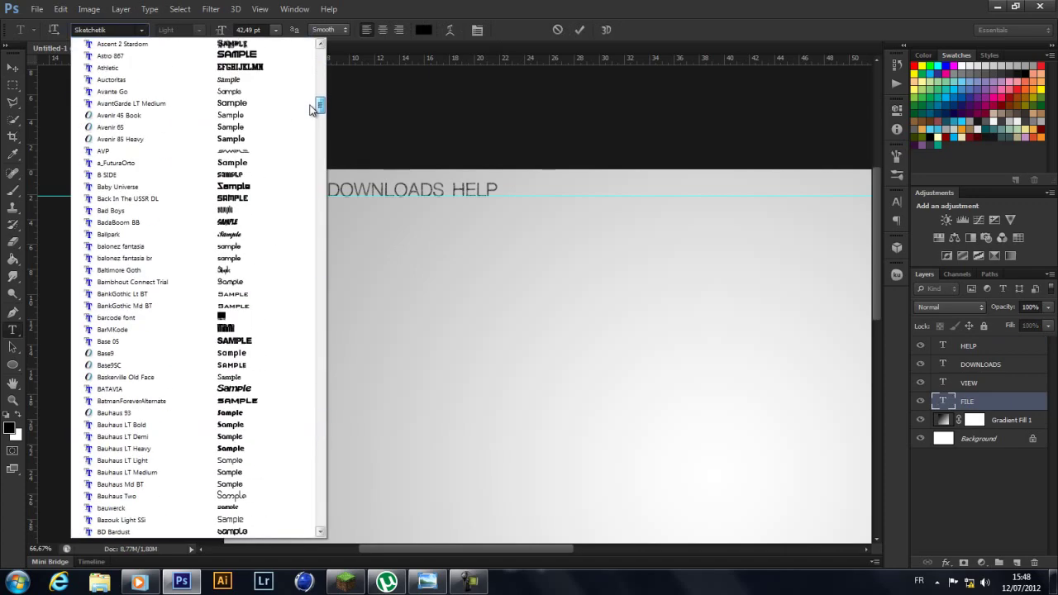
left_click(124, 99)
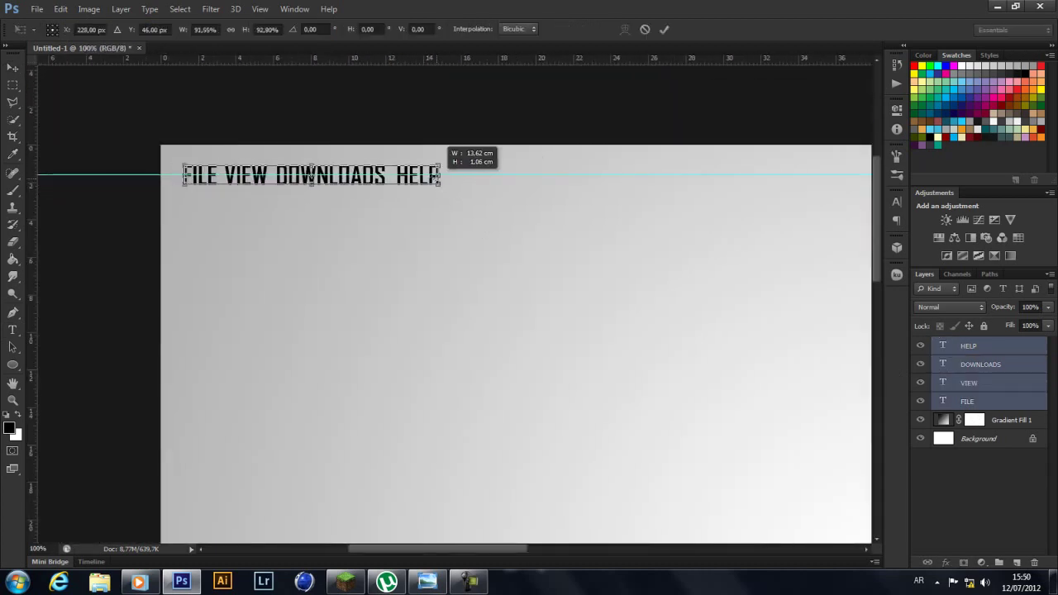
left_click_drag(440, 175, 364, 170)
double_click(942, 401)
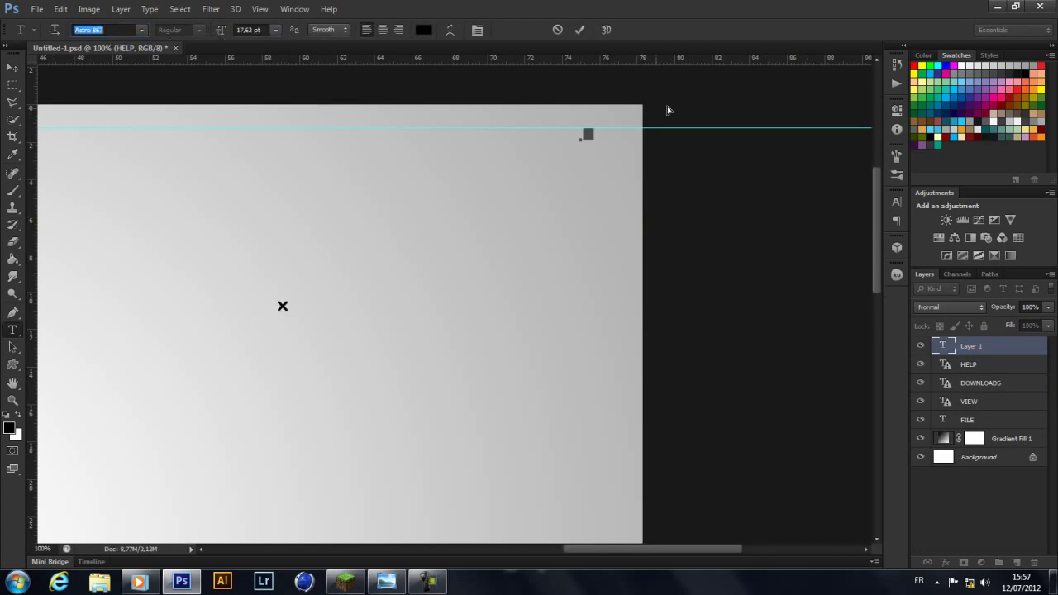
Draw and duplicate small square shapes top-right for the minimise, maximise and close controls.
left_click(12, 364)
left_click_drag(182, 307, 198, 323)
key("ctrl+j")
right_click(944, 368)
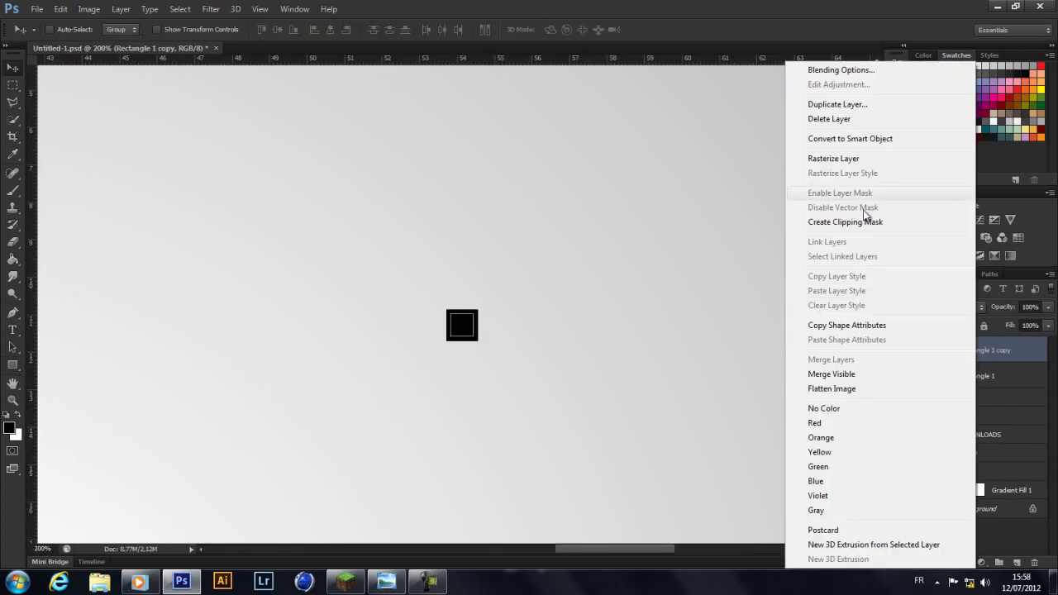
key("Escape")
left_click(944, 372)
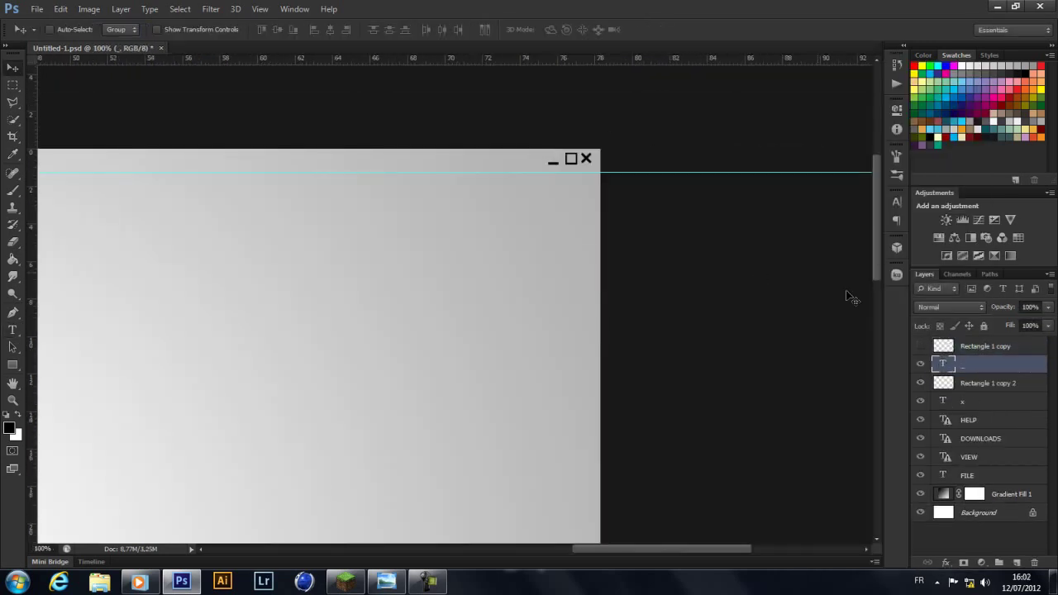
key("ctrl+minus")
key("ctrl+minus")
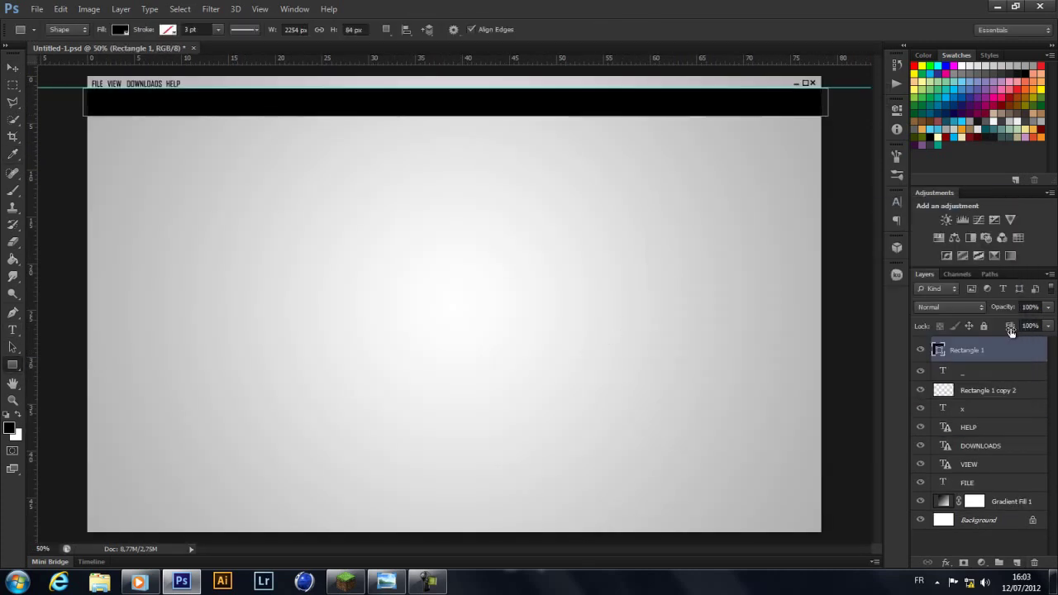
Set the header bar's fill to 0% and give it Inner Shadow and Drop Shadow effects.
double_click(991, 349)
left_click(709, 378)
double_click(924, 222)
left_click(710, 276)
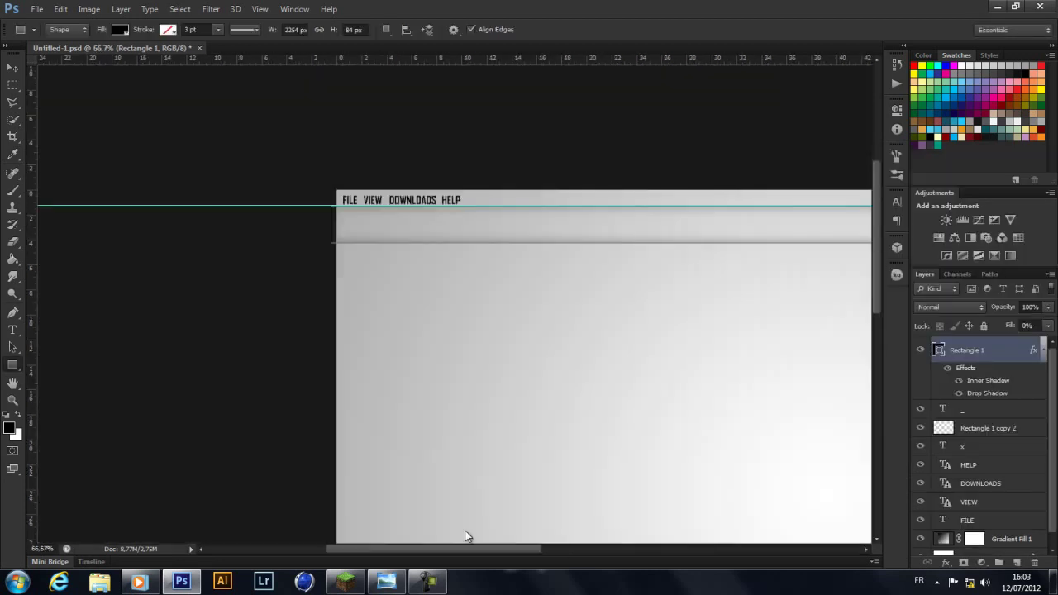
Add STORE, LIBRARY and NEWS labels in a_FuturaOrto Bold below the header bar.
left_click(387, 289)
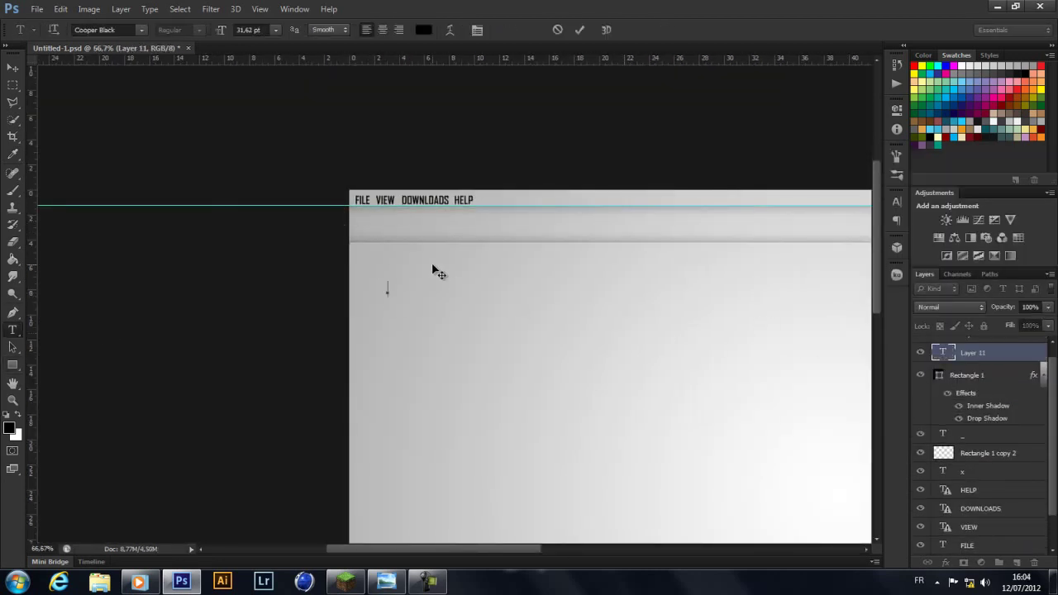
type("STORE")
double_click(939, 349)
left_click(141, 30)
left_click(165, 295)
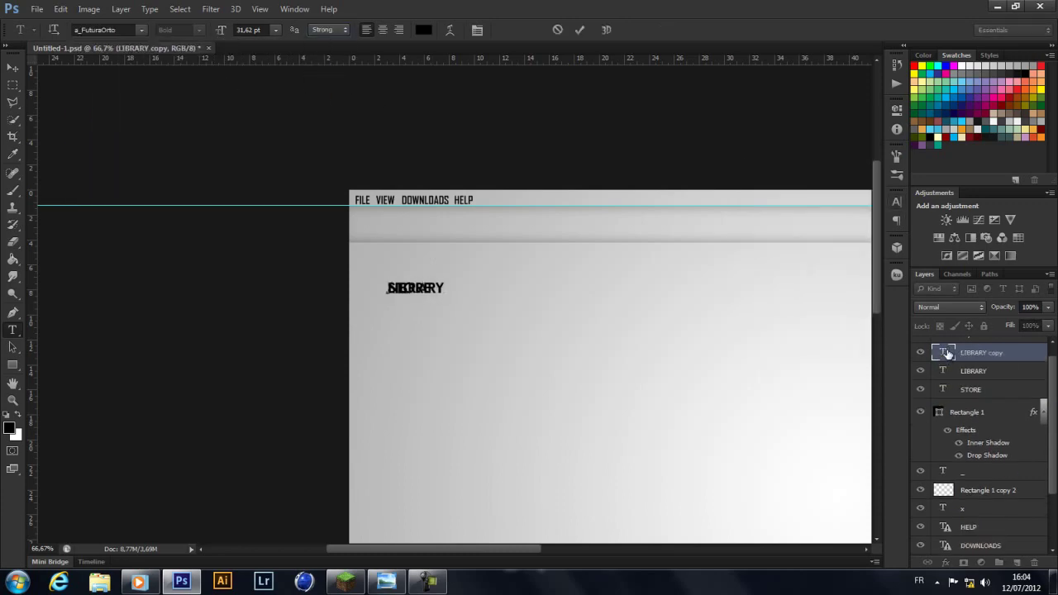
mouse_move(415, 287)
left_mouse_down()
mouse_move(508, 290)
mouse_move(478, 216)
mouse_move(552, 223)
left_mouse_up()
double_click(942, 389)
double_click(479, 230)
key("ctrl+shift+alt+n")
Draw two crossed lines with the Line tool and merge them into one shape.
left_click(12, 365)
left_click(49, 417)
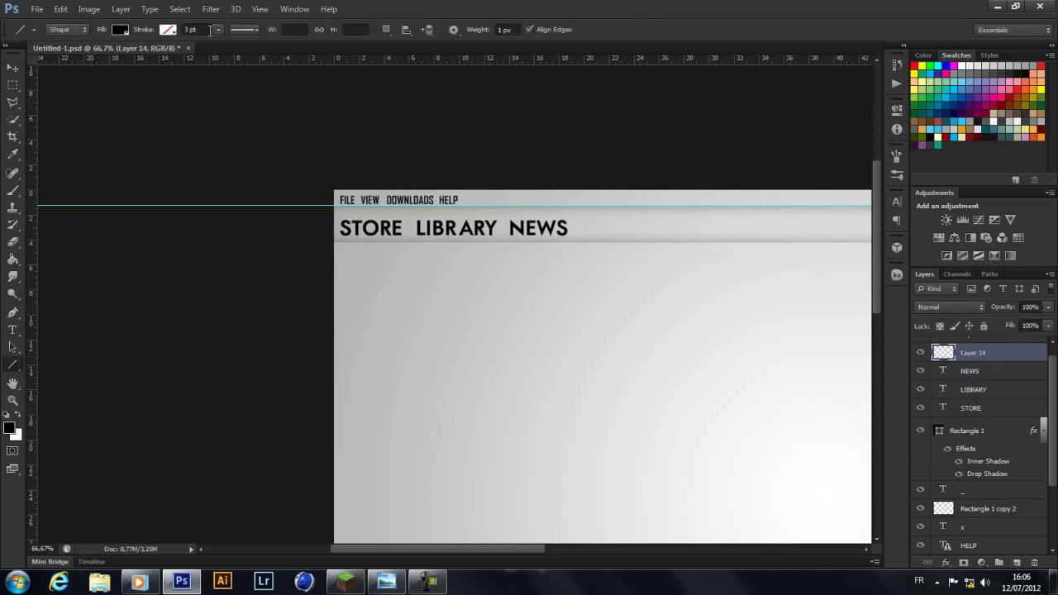
mouse_move(458, 321)
left_mouse_down()
mouse_move(490, 352)
mouse_move(507, 319)
left_mouse_up()
key("ctrl+j")
key("ctrl+t")
key("Return")
key("v")
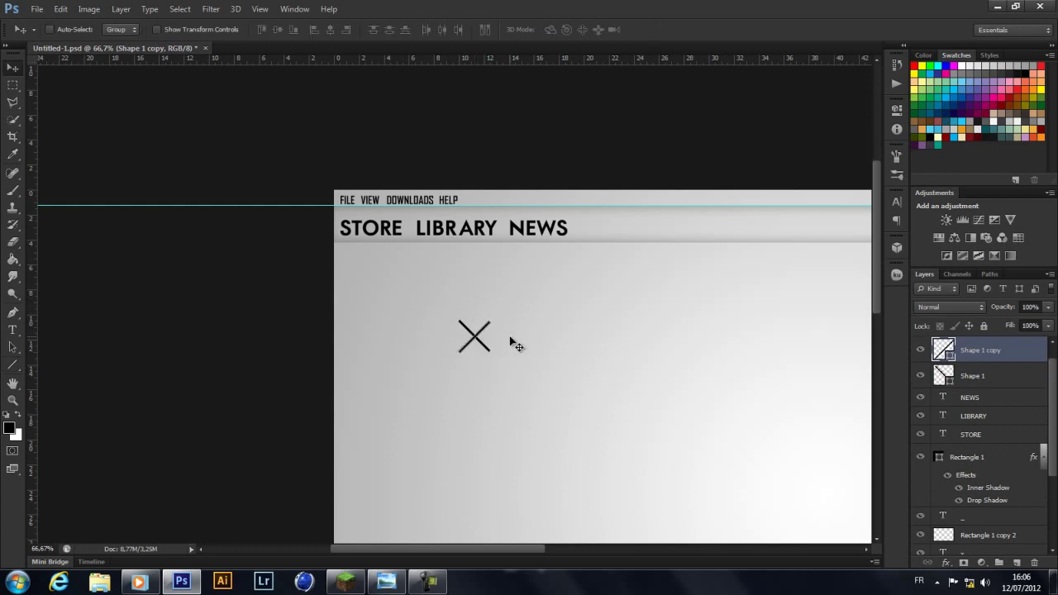
key("ctrl+e")
Scale the merged shape into a small arrow and place it beside NEWS.
key("ctrl+t")
mouse_move(490, 381)
left_mouse_down()
mouse_move(480, 366)
mouse_move(584, 227)
left_mouse_up()
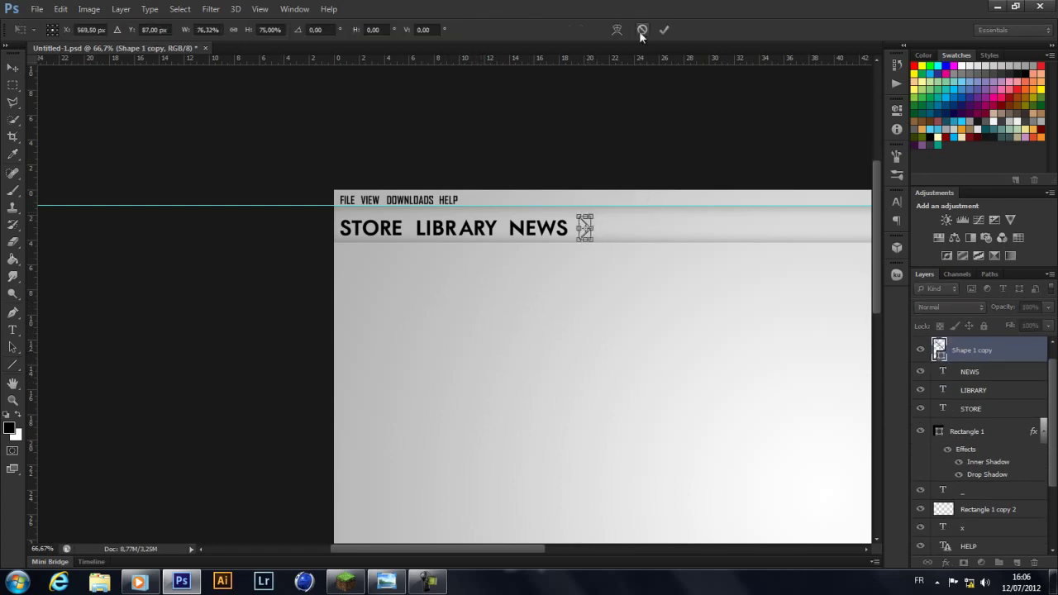
left_click(665, 30)
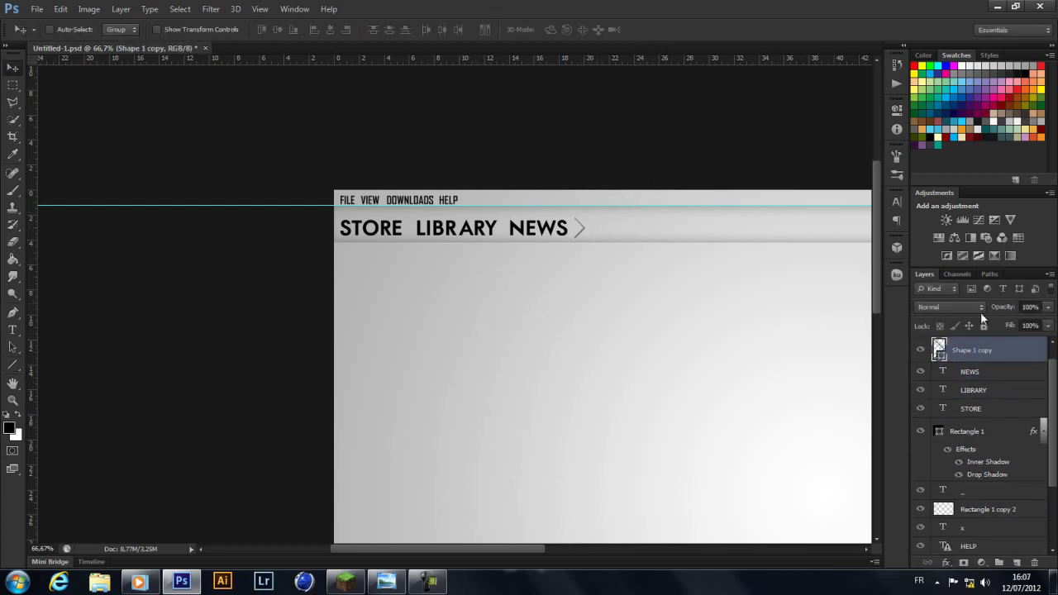
left_click(971, 408)
key("ctrl+plus")
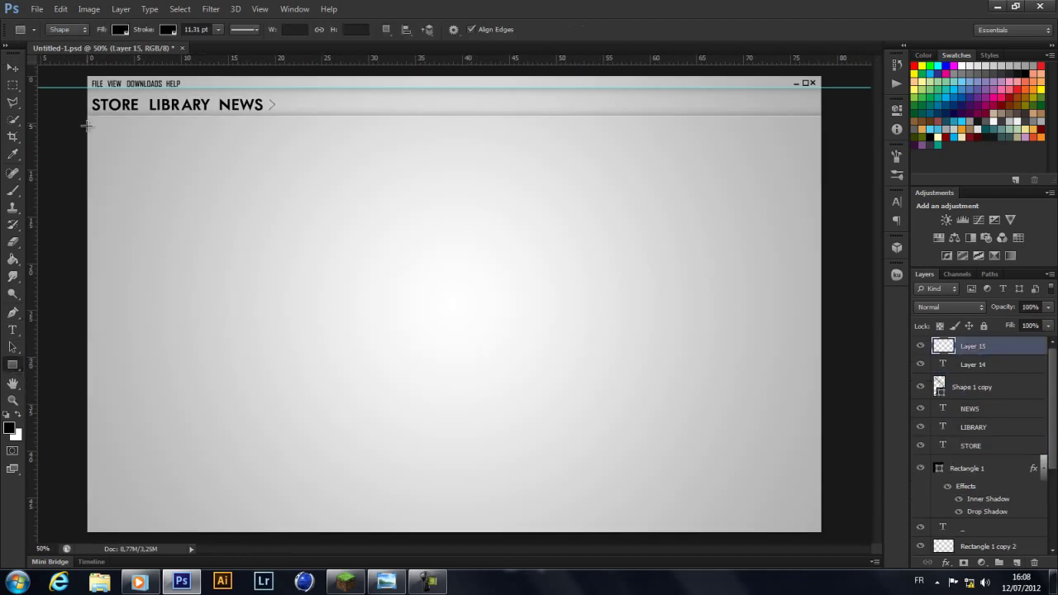
Draw the left sidebar rectangle with no stroke, 0% fill and a white Drop Shadow.
left_click_drag(209, 529, 221, 530)
right_click(992, 349)
left_click(168, 29)
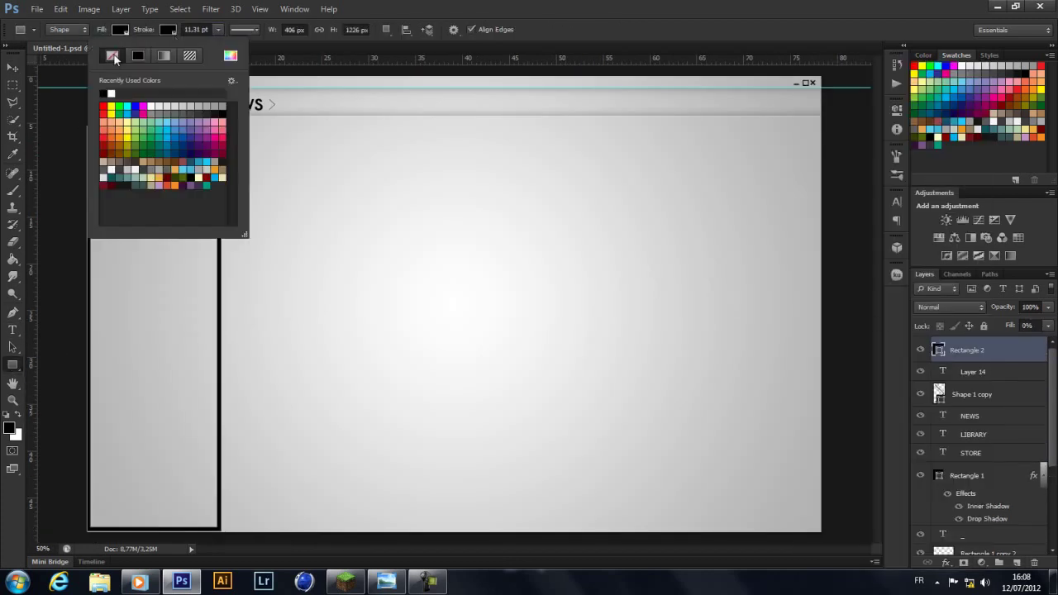
left_click(112, 50)
left_click_drag(1033, 325, 1008, 325)
double_click(1024, 350)
left_click(709, 378)
left_click(938, 206)
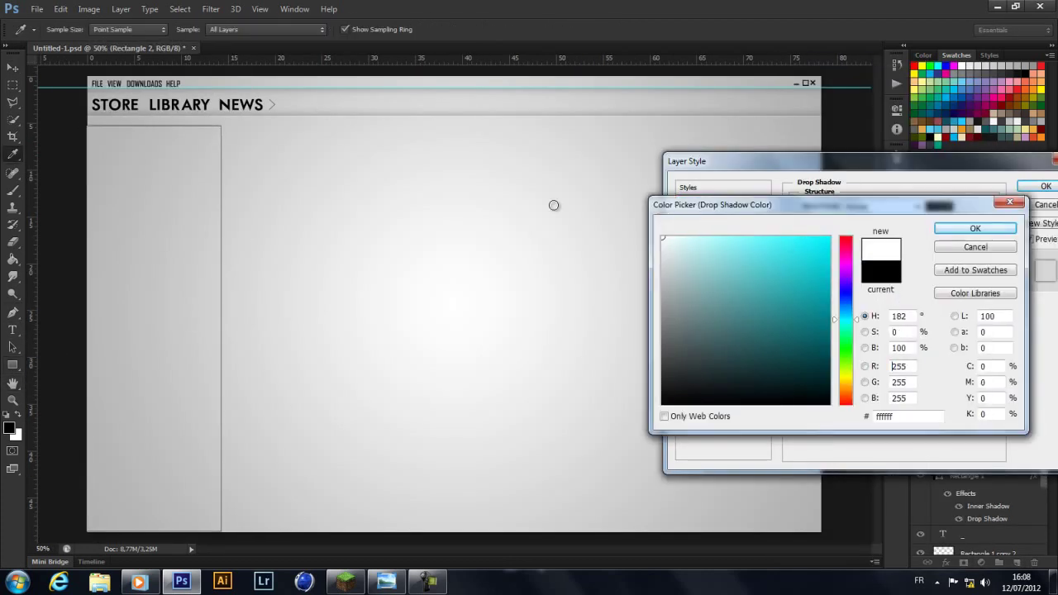
left_click(959, 229)
key("Return")
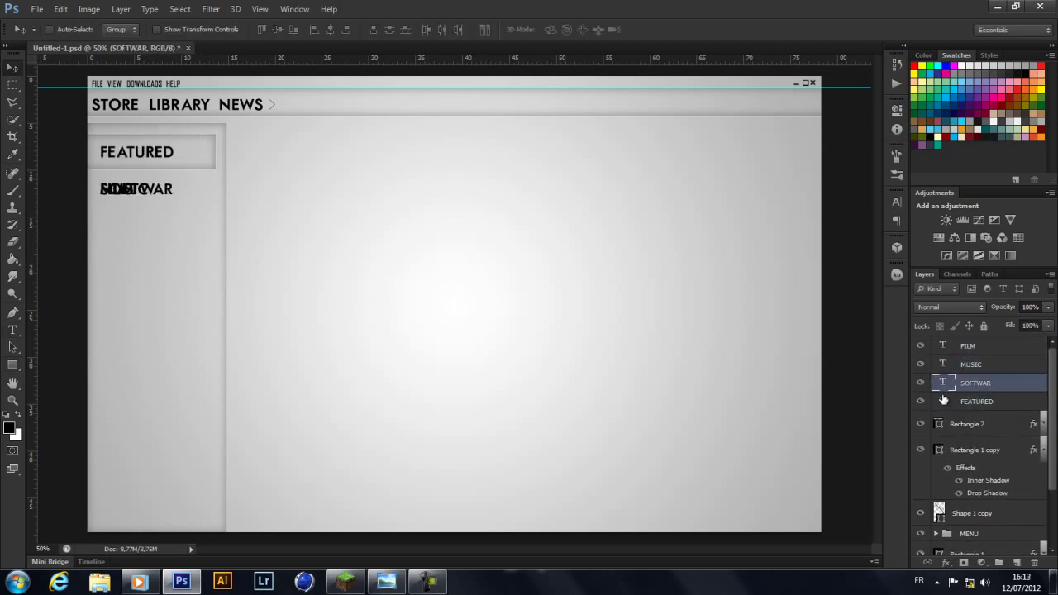
Move the MUSIC label down and nudge the FEATURED box slightly lower to align the sidebar.
left_click_drag(133, 188, 133, 206)
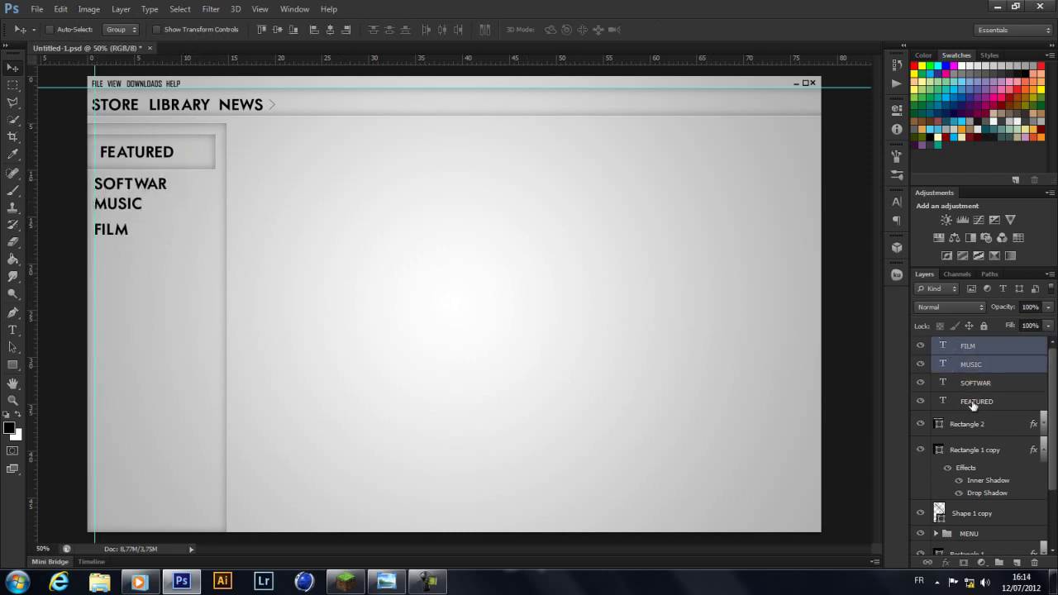
key("ctrl+plus")
left_click(950, 363)
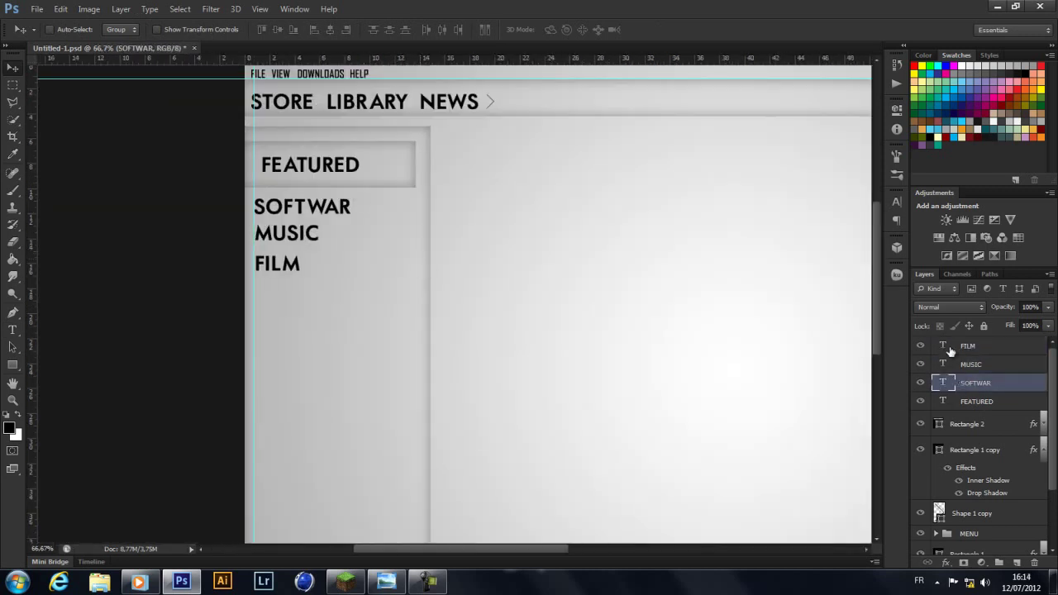
left_click(967, 424)
left_click_drag(383, 158, 383, 167)
left_click(928, 345, "shift")
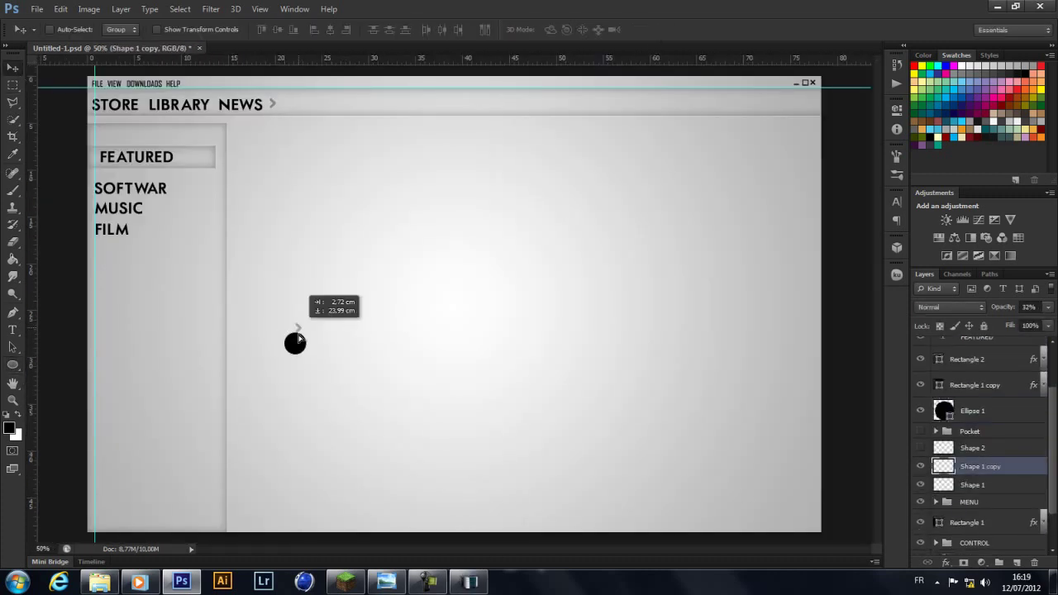
Stack the arrow above the circle and paste the copied shadow effects onto the circle.
left_click_drag(985, 412, 983, 475)
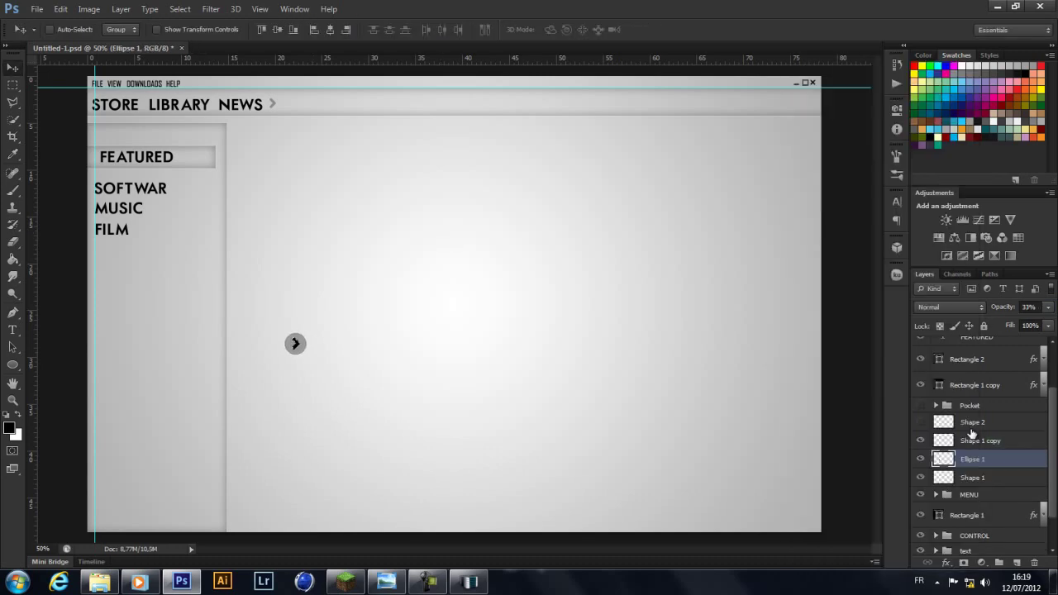
key("ctrl+plus")
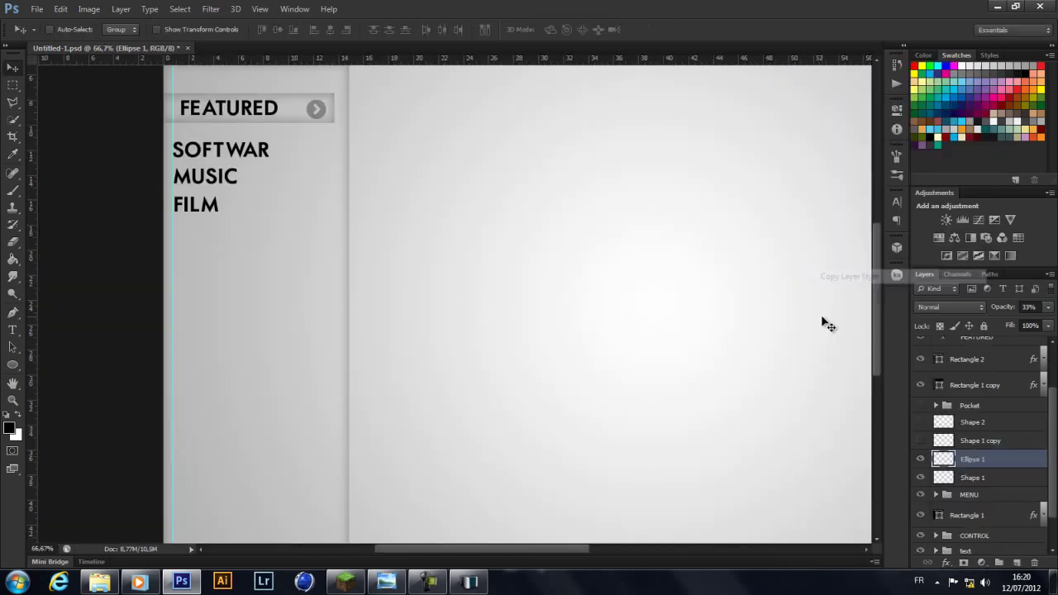
right_click(991, 458)
left_click(855, 291)
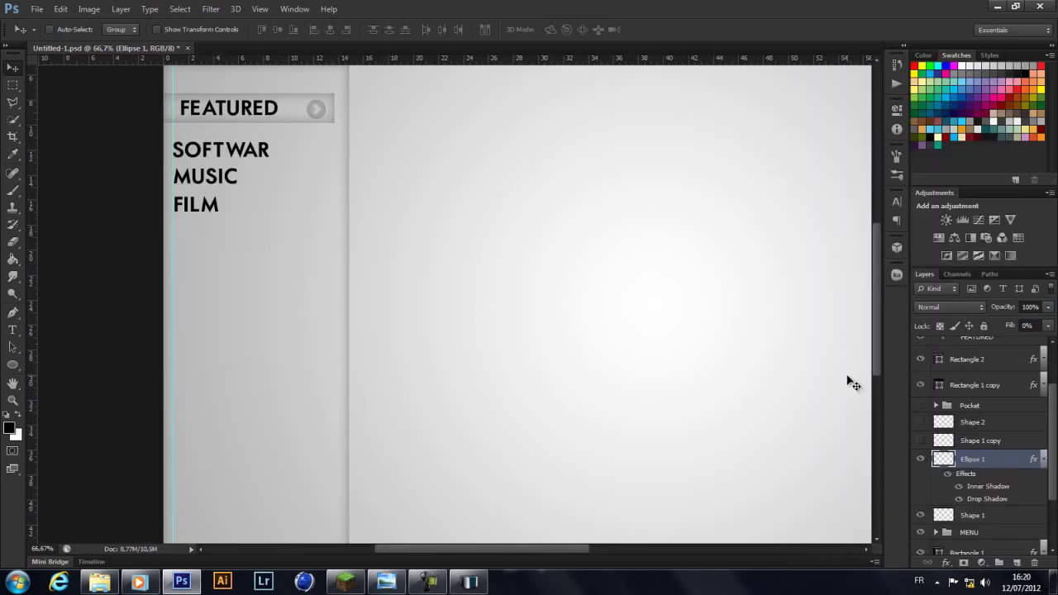
double_click(986, 499)
key("ctrl+plus")
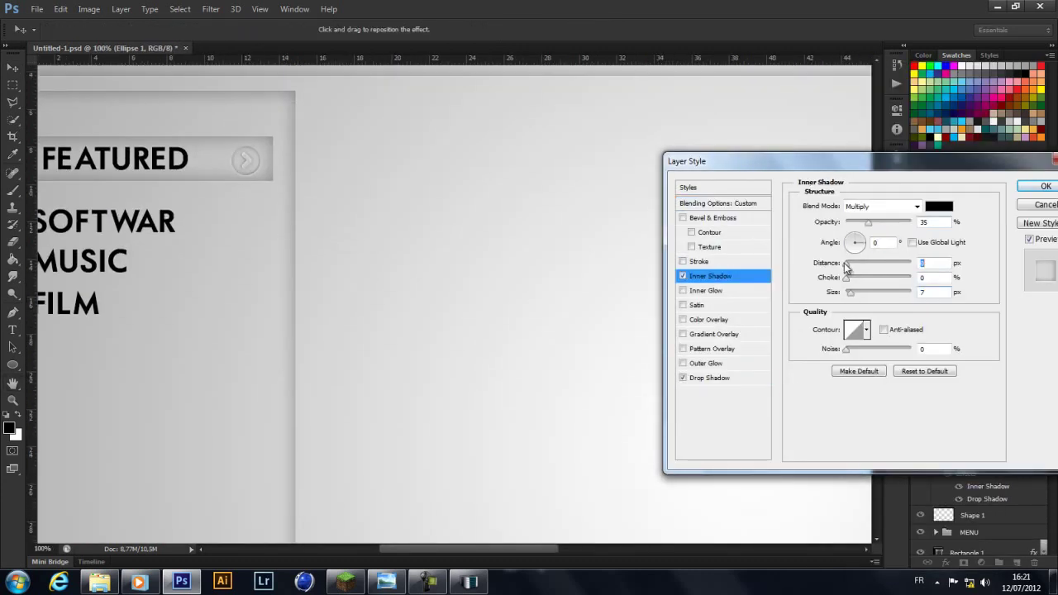
left_click(1044, 187)
Place a copied divider under a category label and narrow the side menu items slightly.
key("ctrl+minus")
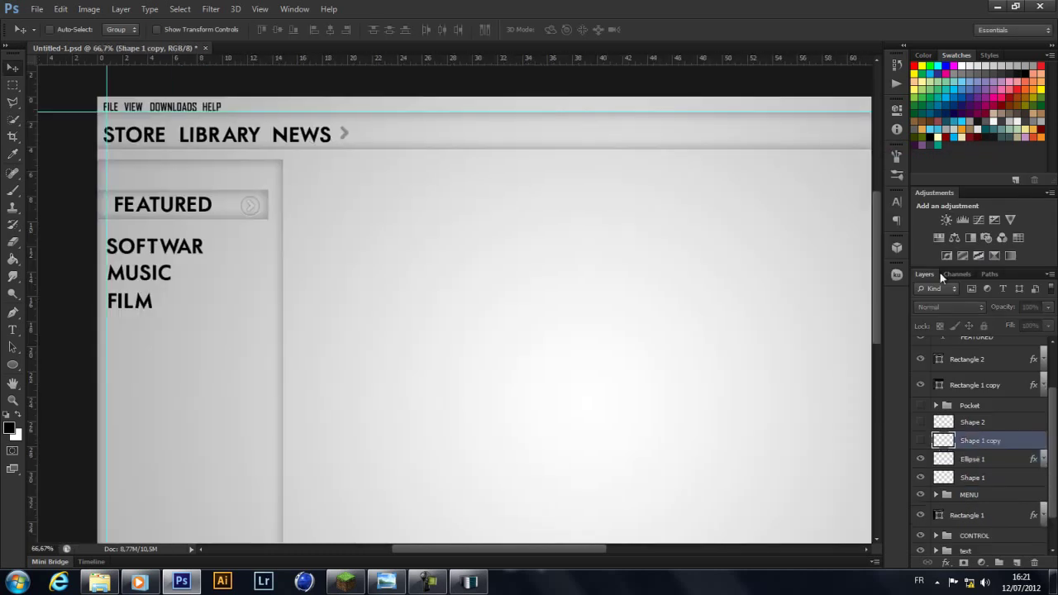
left_click_drag(579, 295, 258, 269)
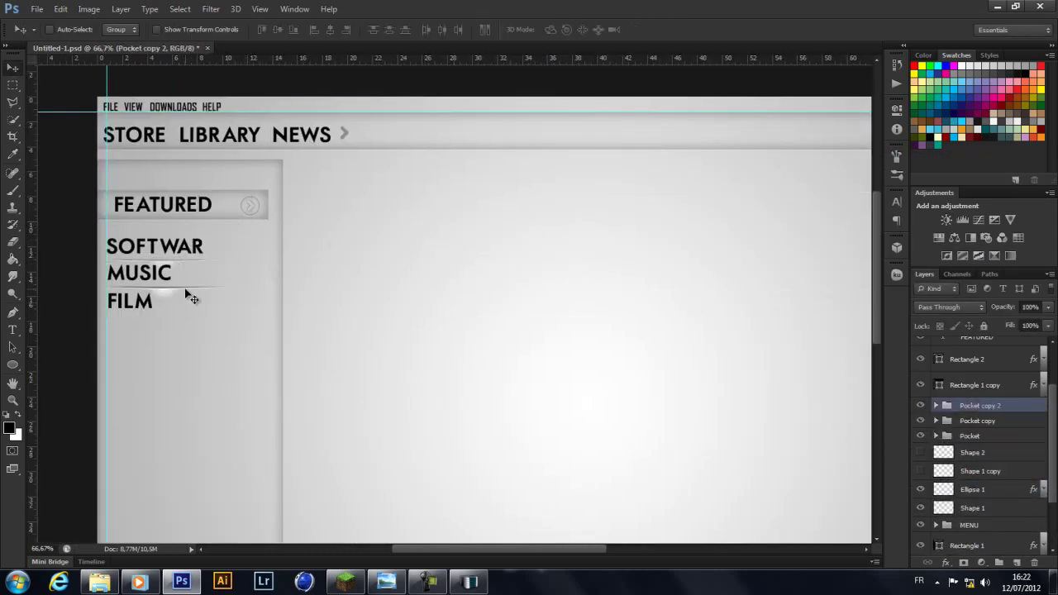
scroll(980, 413, "up", 3)
left_click(980, 363)
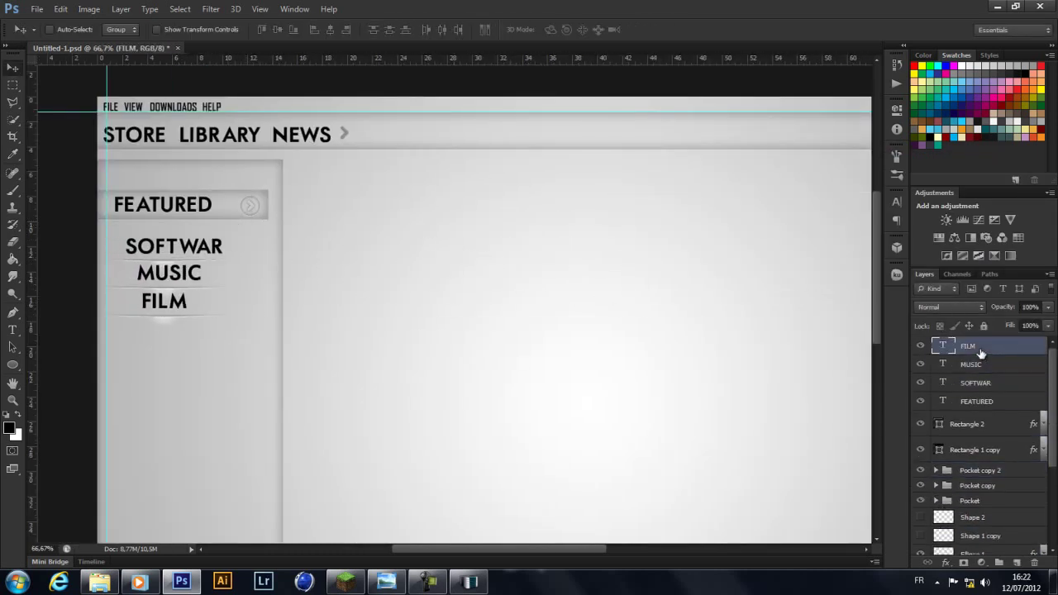
left_click(979, 470)
left_click(969, 501, "shift")
key("ctrl+t")
left_click_drag(251, 293, 242, 293)
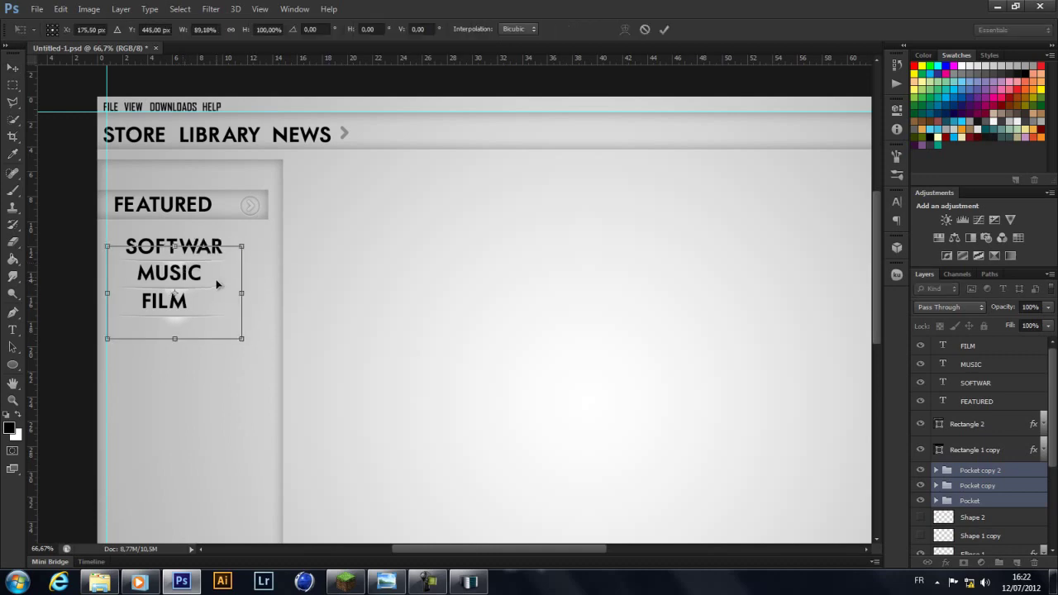
key("Return")
Narrow the Rectangle 1 copy side panel to 11.46 cm and name its group MINI MENU.
left_click(975, 449)
key("ctrl+t")
left_click_drag(399, 504, 355, 504)
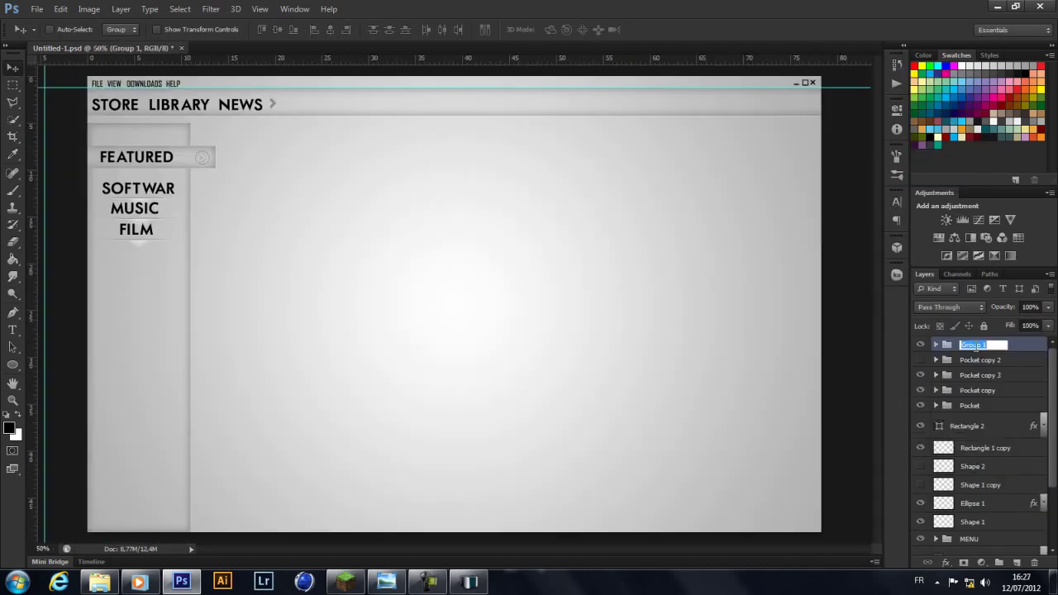
type("MINI MENU")
key("Return")
Group the pocket layers and rename the group POCKET.
key("ctrl+g")
double_click(971, 359)
type("POCKET")
key("Return")
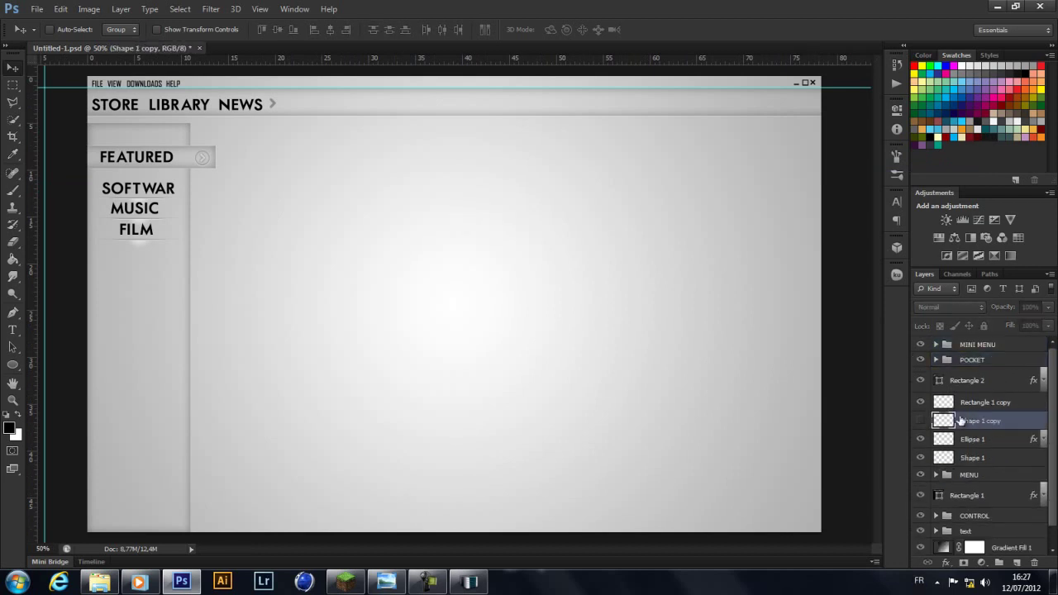
left_click(950, 382)
key("ctrl+shift+alt+n")
right_click(13, 364)
Draw the large main content rectangle and paste the copied layer style onto it.
left_click(66, 361)
mouse_move(251, 58)
left_mouse_down()
mouse_move(251, 122)
mouse_move(795, 295)
left_mouse_up()
key("ctrl+z")
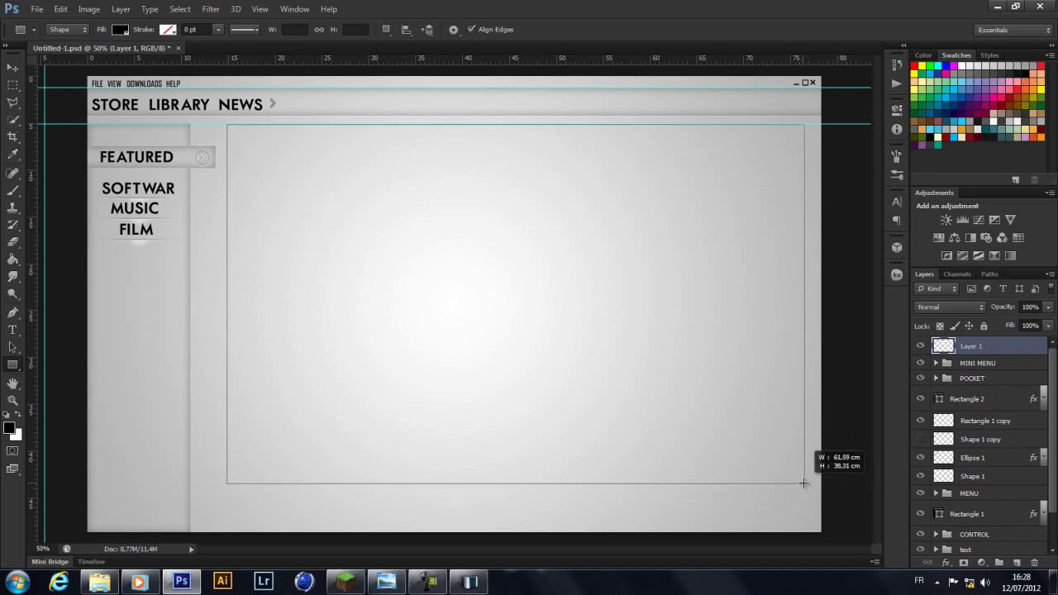
left_click_drag(804, 482, 805, 469)
right_click(983, 345)
left_click(875, 288)
Make a banner-strip copy, clip the Spider-Man image into it, enlarge and duplicate the image.
key("ctrl+j")
key("ctrl+t")
left_click_drag(805, 124, 579, 259)
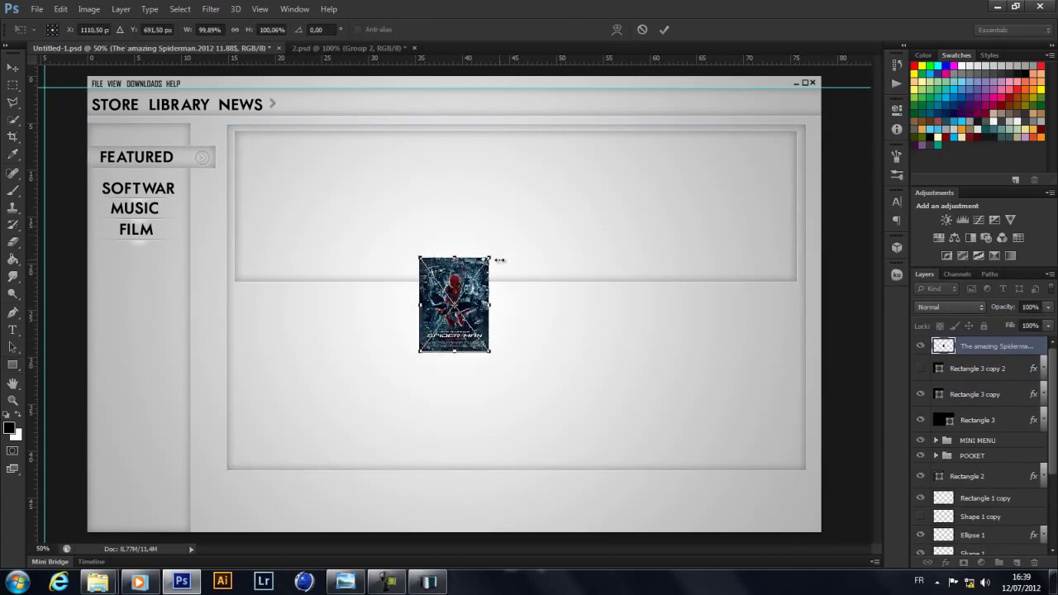
key("ctrl+alt+g")
left_click_drag(499, 261, 691, 217)
key("ctrl+minus")
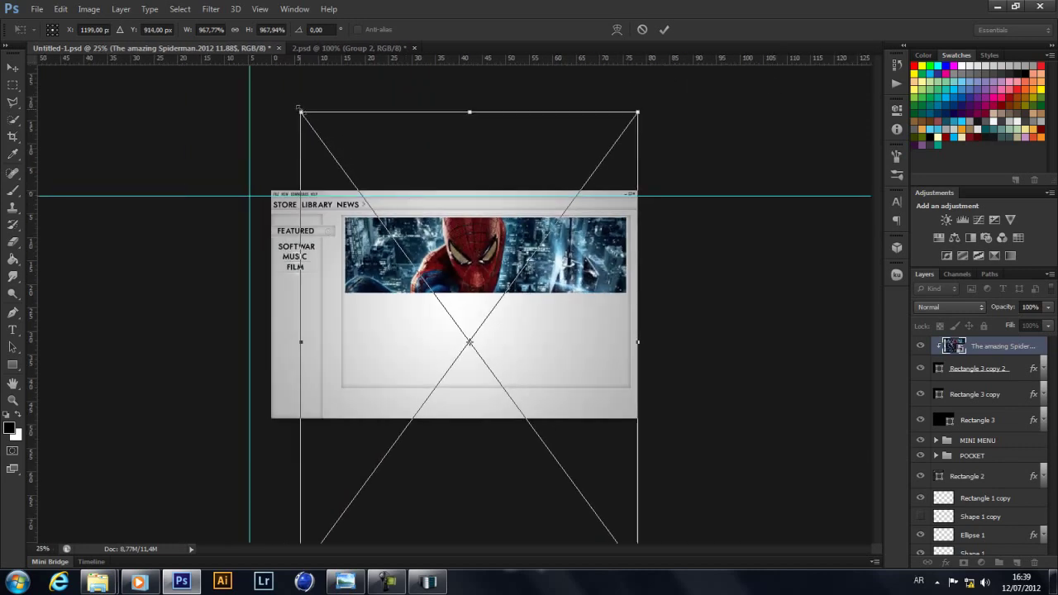
key("Return")
key("ctrl+j")
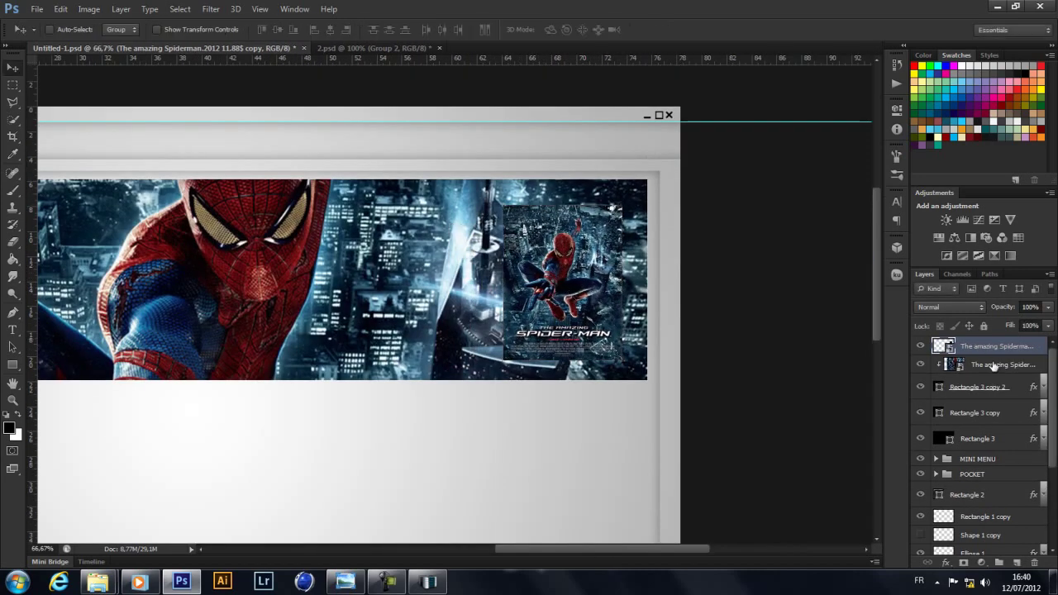
Draw a four-point diagonal shape across the banner with the Pen tool.
key("p")
left_click(456, 179)
left_click(646, 180)
left_click(646, 380)
left_click(305, 380)
left_click(456, 180)
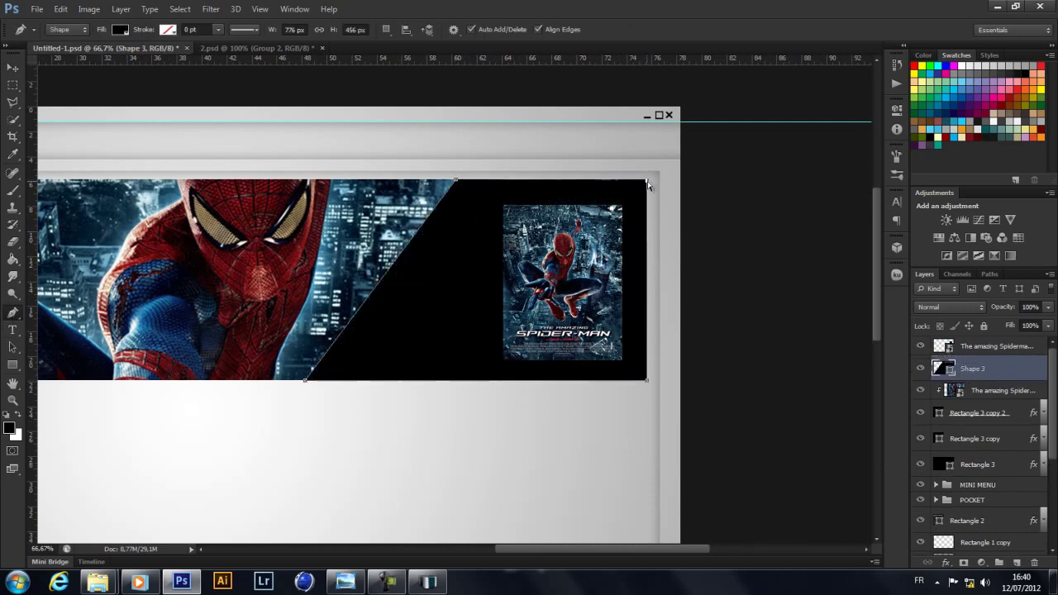
Give the Spider-Man poster copy a dark-red stroke and overlay an 11%-opacity white gloss shape.
left_click(996, 389)
double_click(1024, 390)
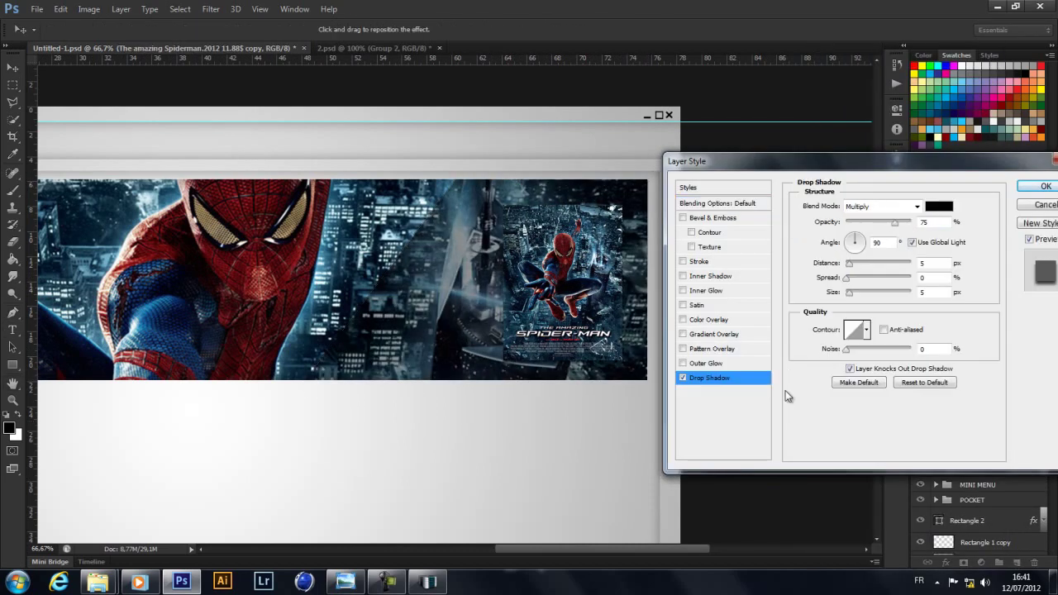
left_click(698, 261)
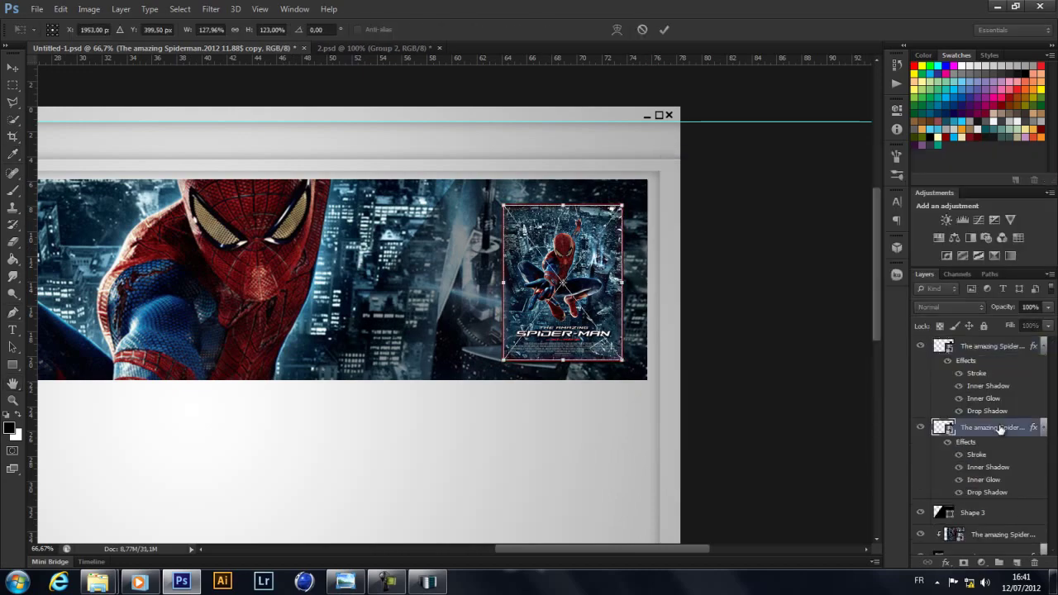
key("Return")
key("ctrl+1")
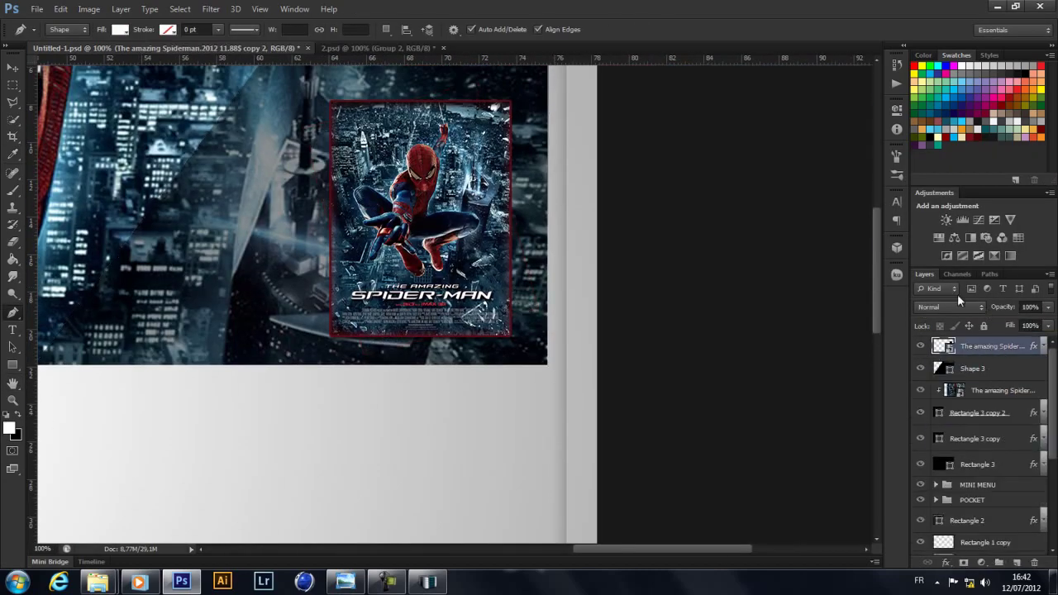
key("ctrl+v")
key("5")
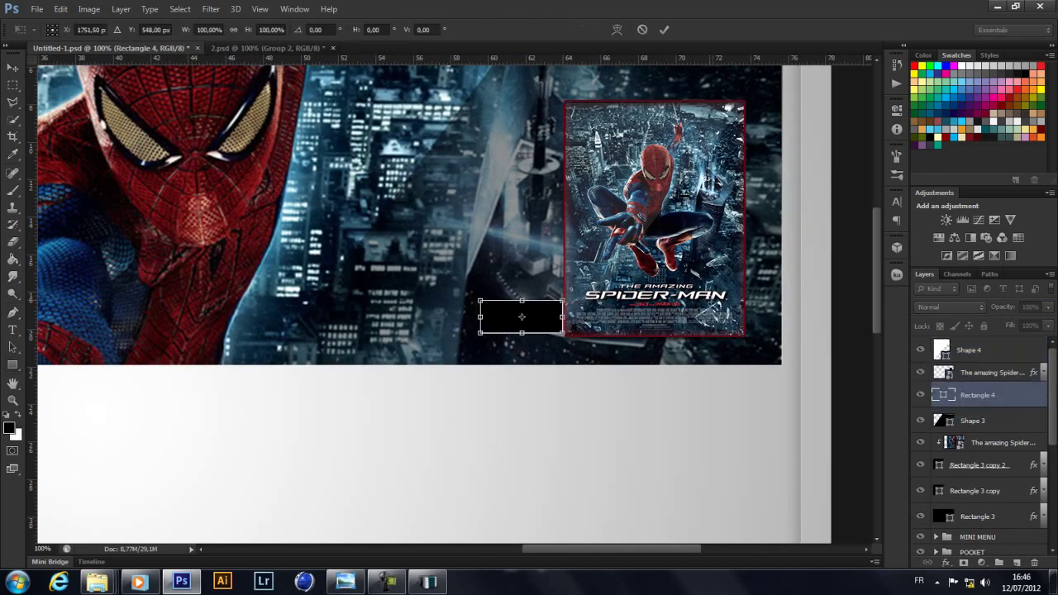
Add a white $ 11.88 price label and align it with the price box.
key("Return")
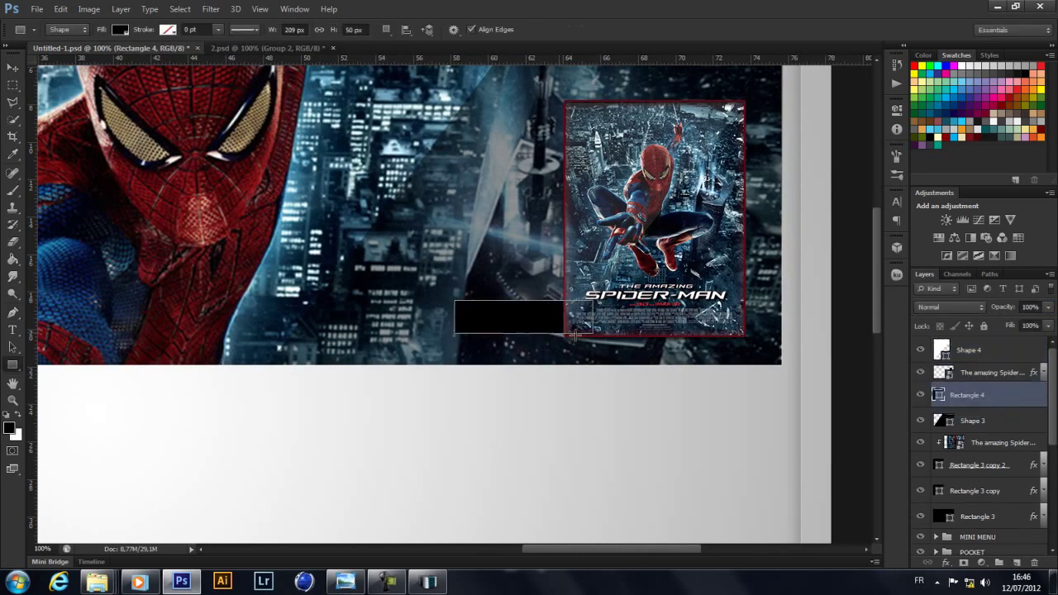
key("t")
type("$ 11.88")
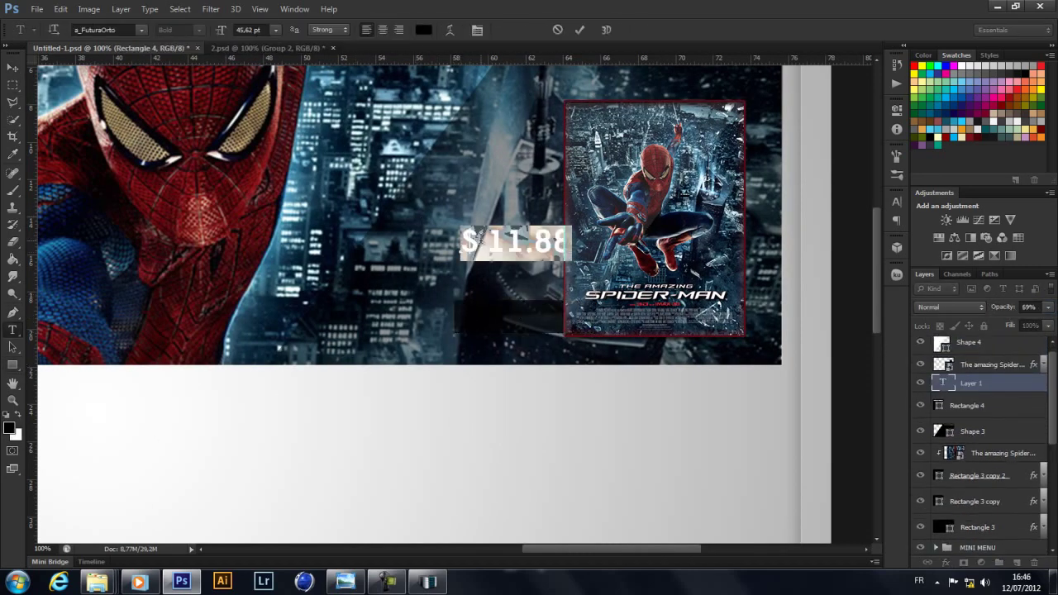
left_click(422, 30)
key("Return")
left_click(991, 404, "shift")
key("ctrl+t")
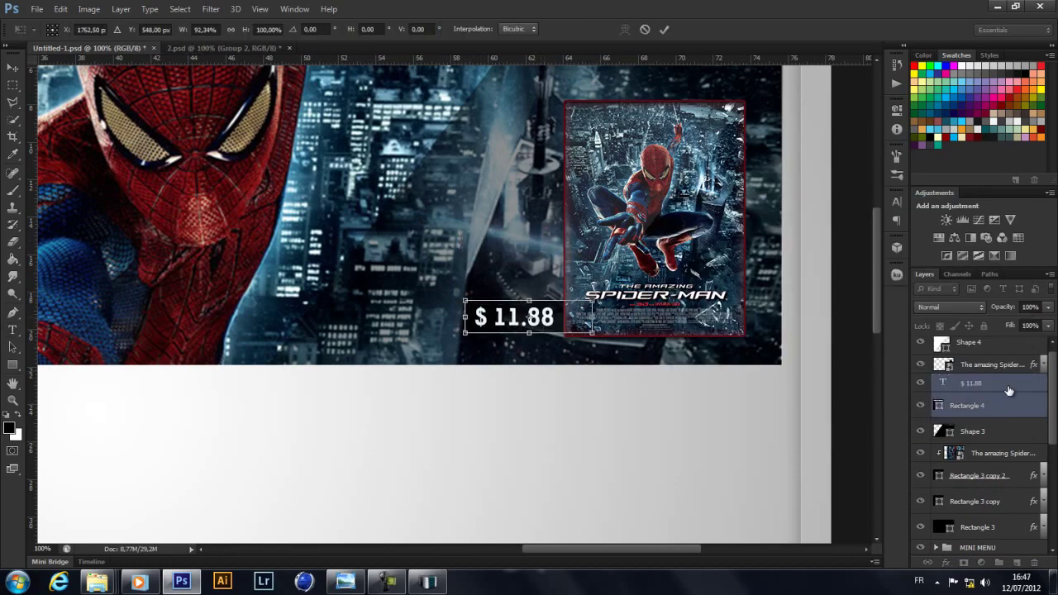
key("Return")
Change the price box's drop shadow colour and fill it dark grey #4c4c4c.
double_click(1016, 405)
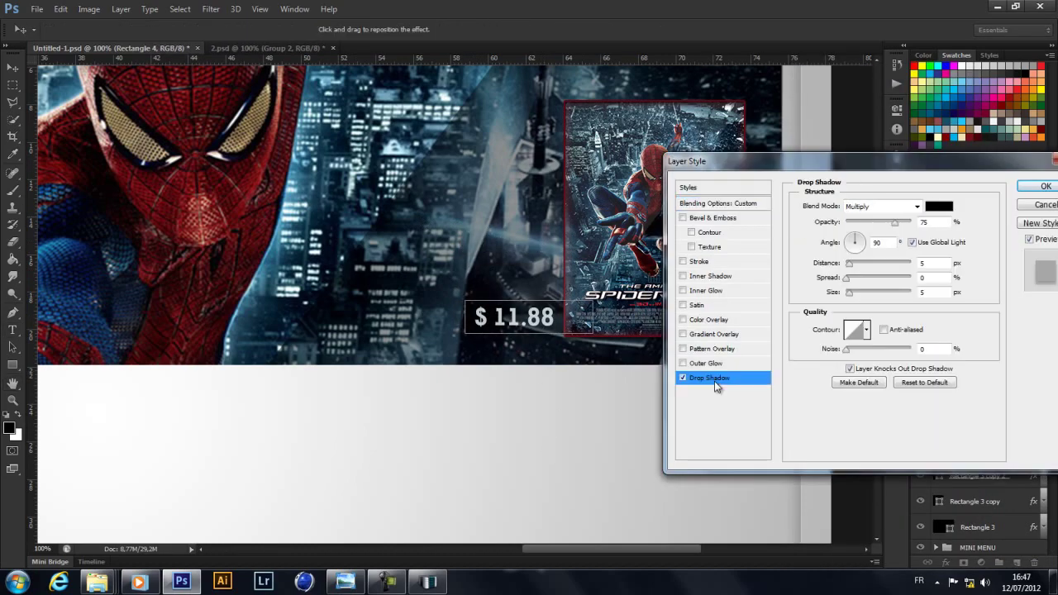
left_click(938, 206)
key("Return")
key("Return")
double_click(946, 405)
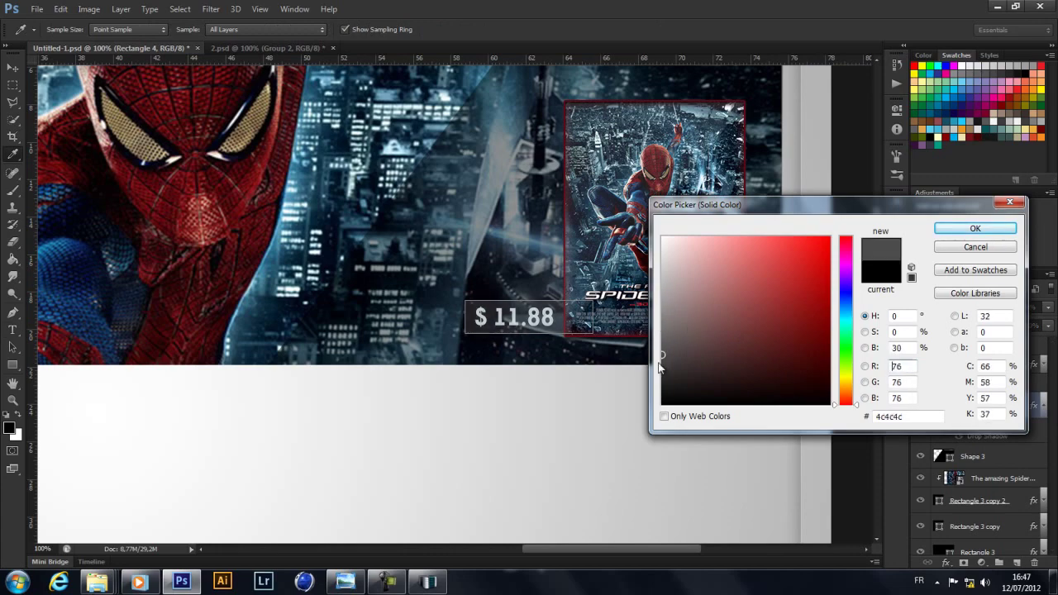
key("Return")
Add a drop shadow to the $ 11.88 price text.
right_click(1024, 405)
left_click(835, 49)
left_click(752, 377)
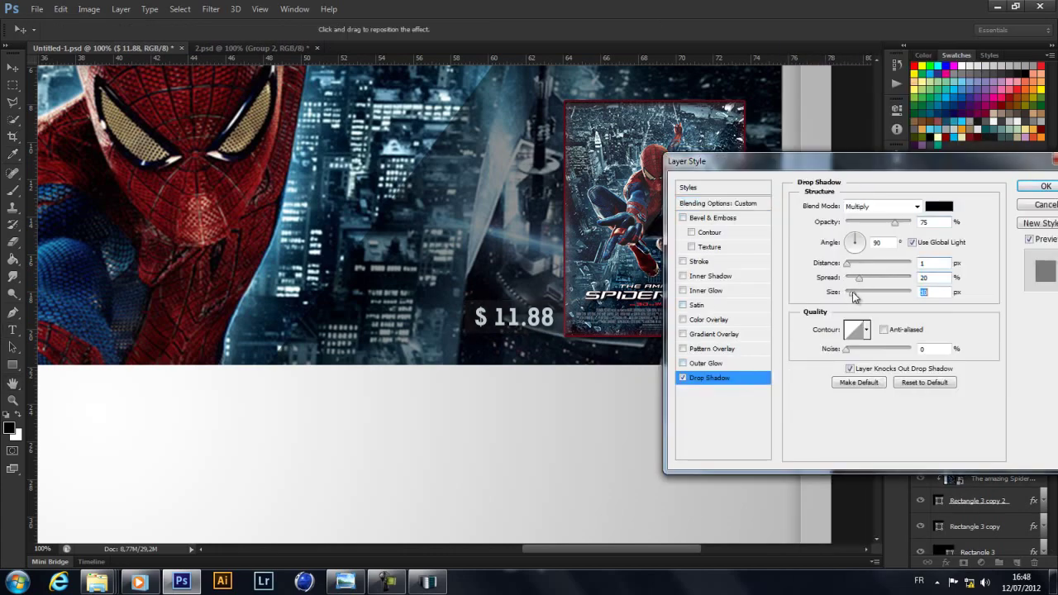
left_click(682, 275)
key("Return")
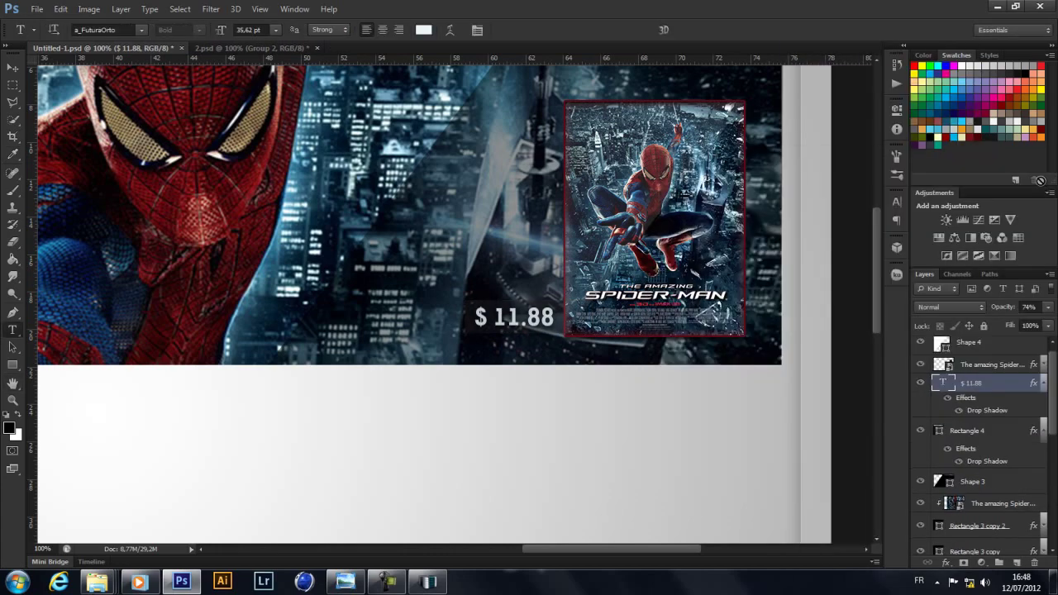
left_click_drag(236, 198, 275, 91)
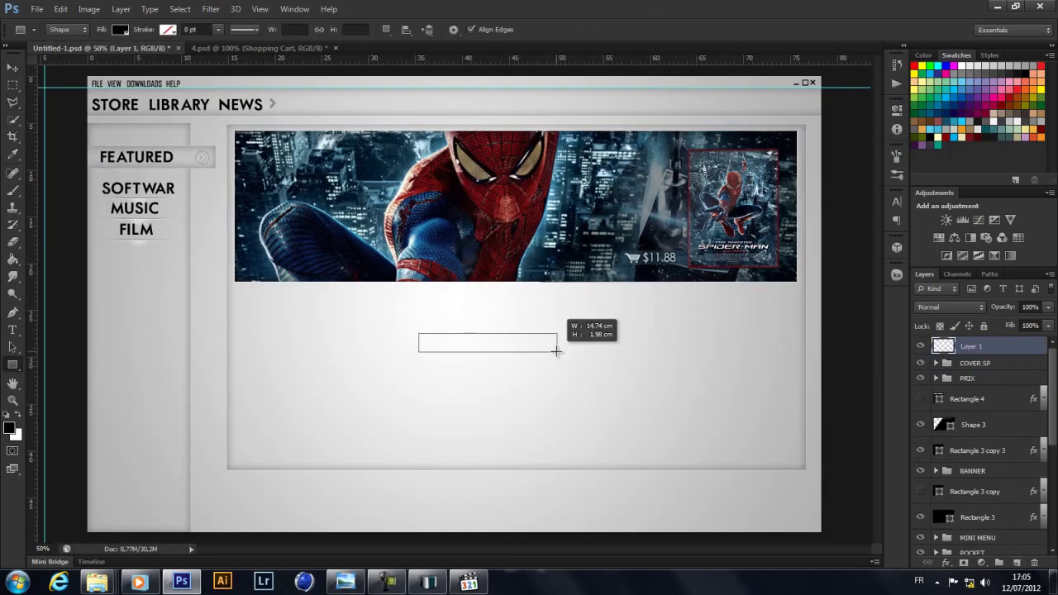
Draw a light grey ribbon rectangle below the banner, with a darker grey fold colour.
left_click_drag(556, 350, 556, 351)
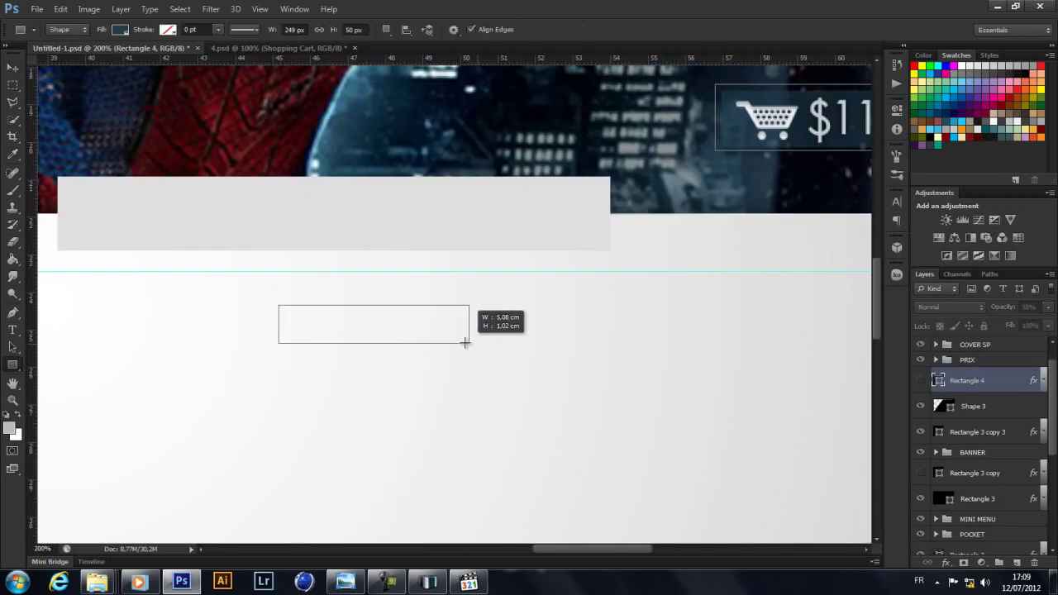
left_click_drag(464, 342, 455, 352)
double_click(939, 351)
left_click(969, 208)
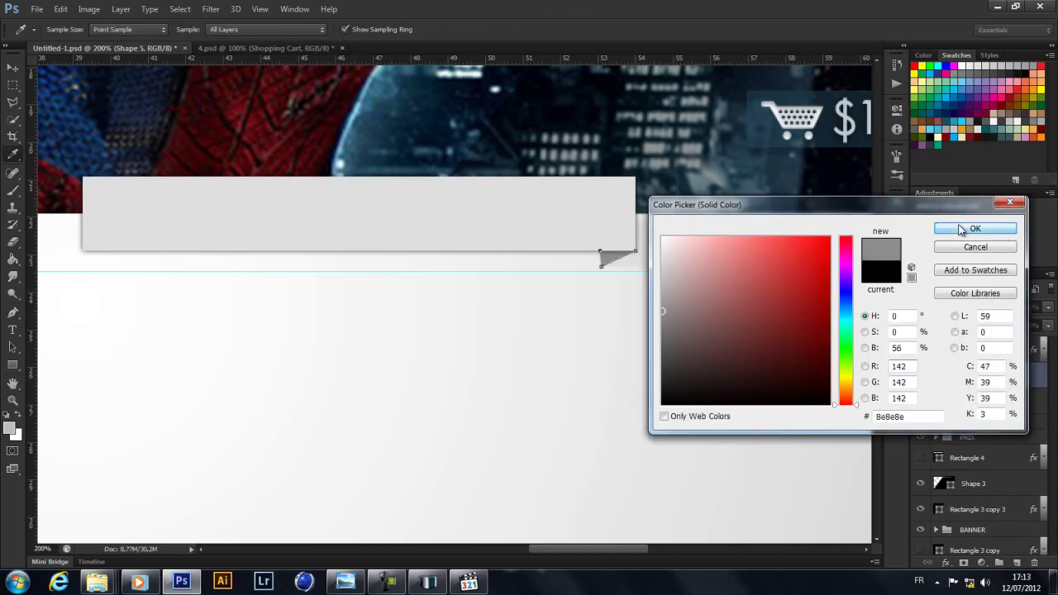
left_click(961, 229)
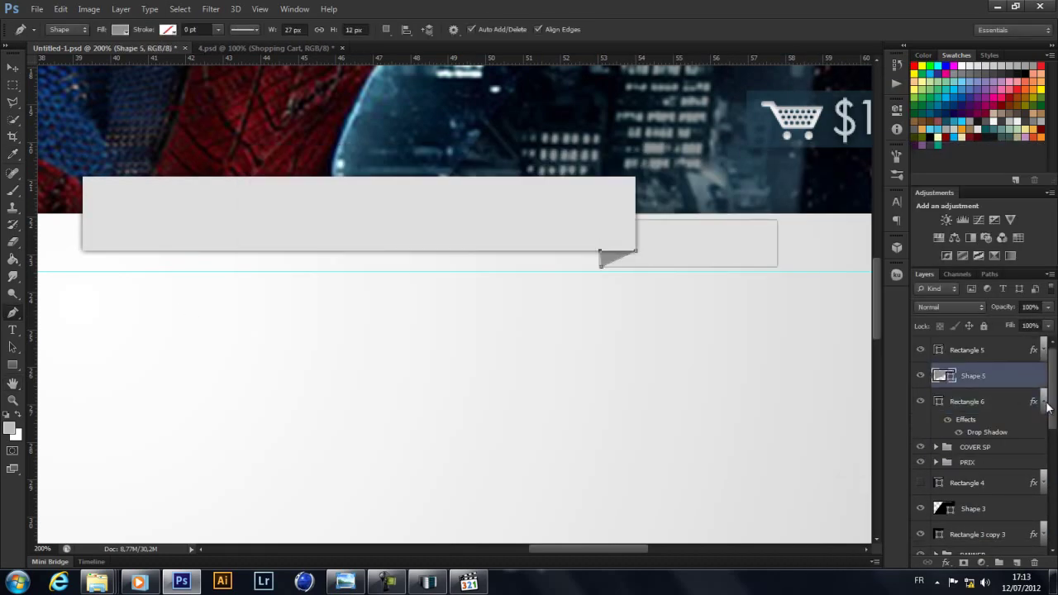
Flip a copy of the ribbon end across to the left side of the tab.
key("v")
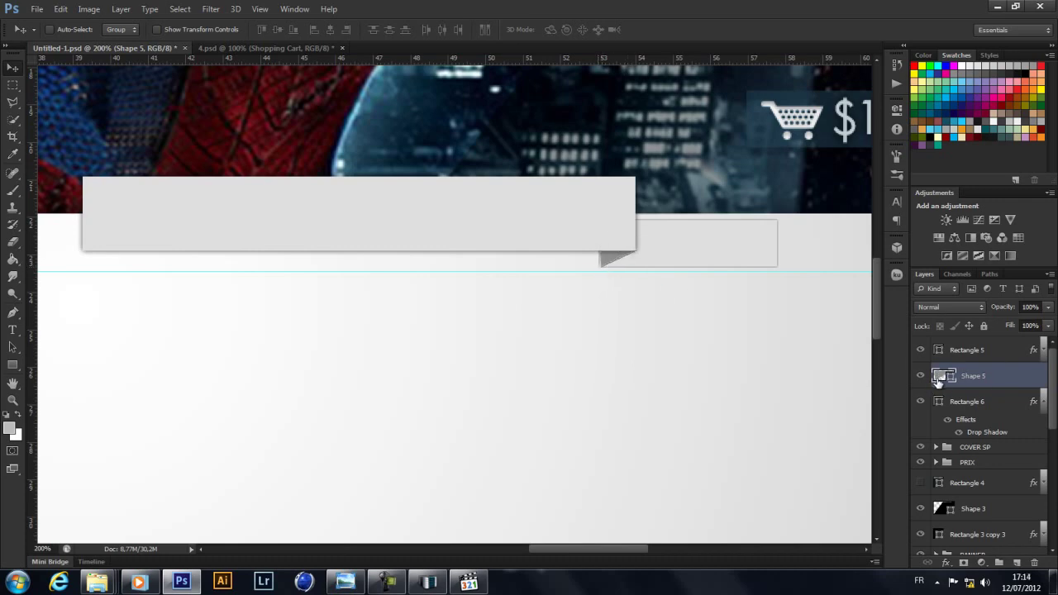
key("ctrl+t")
left_click_drag(547, 213, 214, 213)
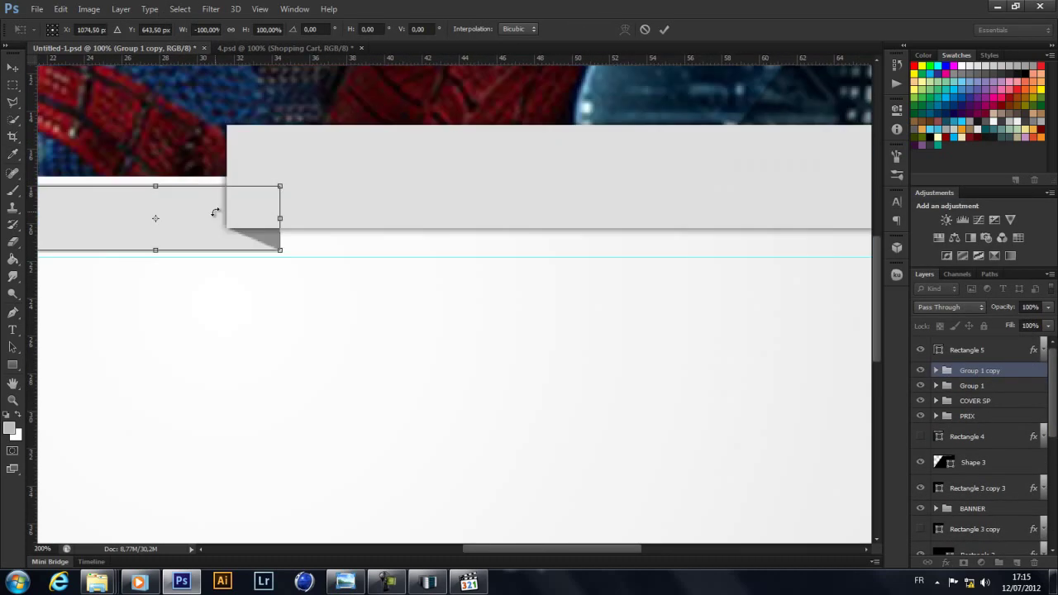
key("Return")
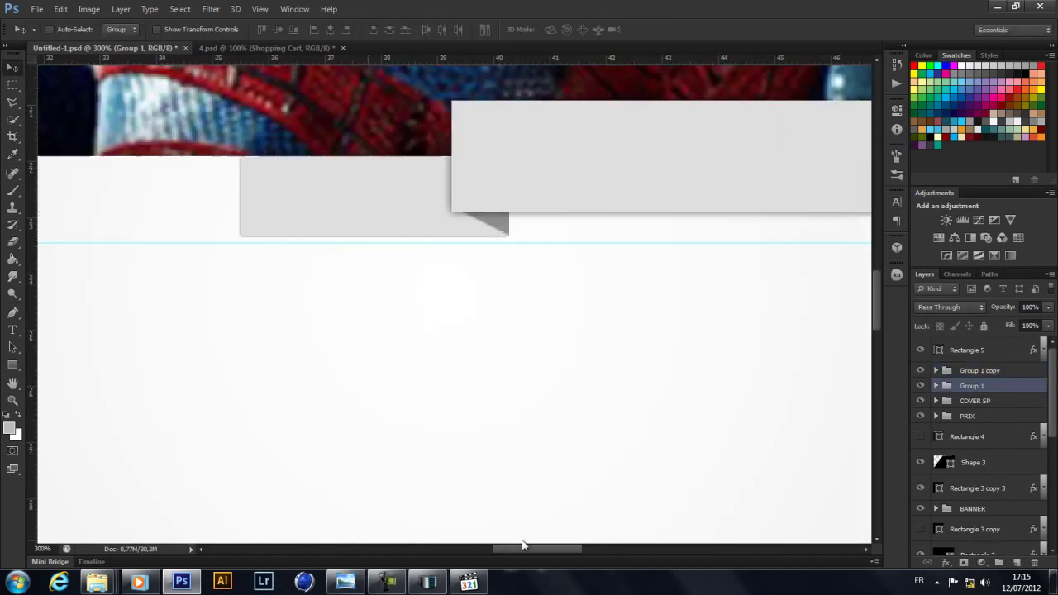
key("ctrl+minus")
Merge the Group 1 copy and paste a transformed corner piece under the tab end.
left_click(936, 370)
left_click(975, 370)
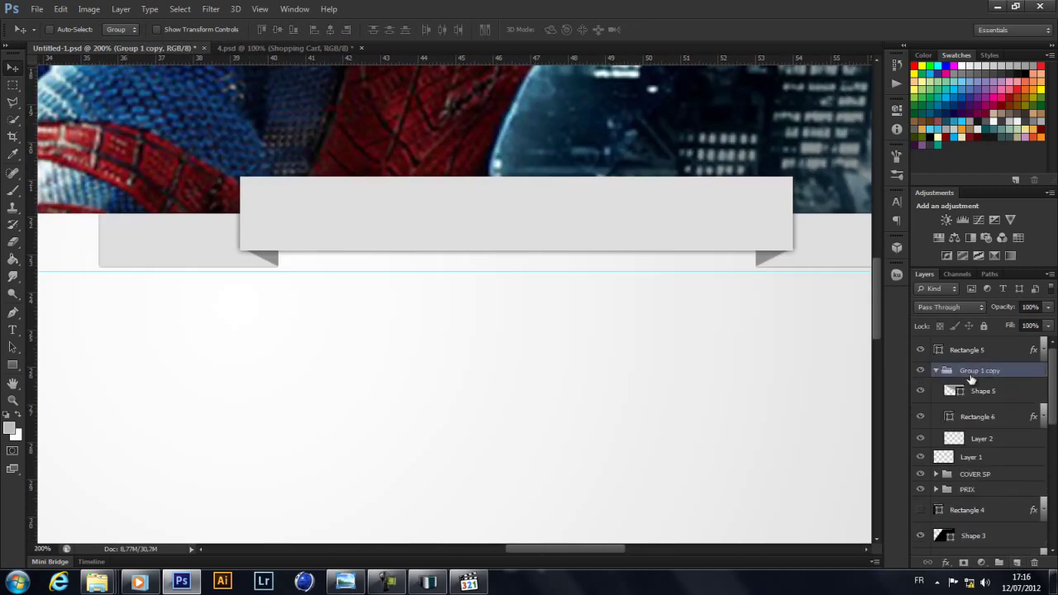
key("ctrl+e")
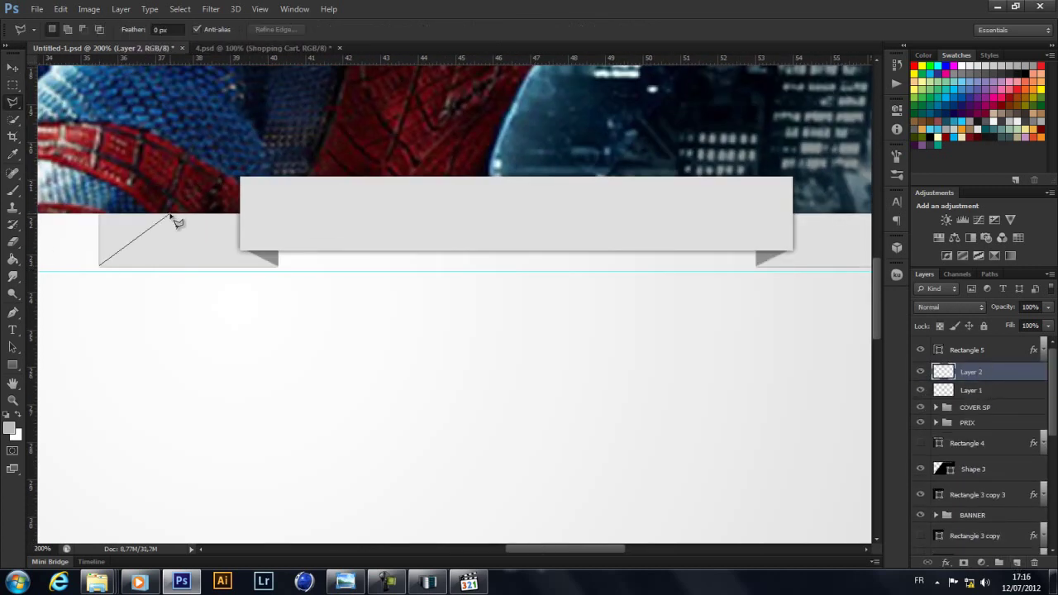
key("ctrl+c")
key("ctrl+v")
key("ctrl+t")
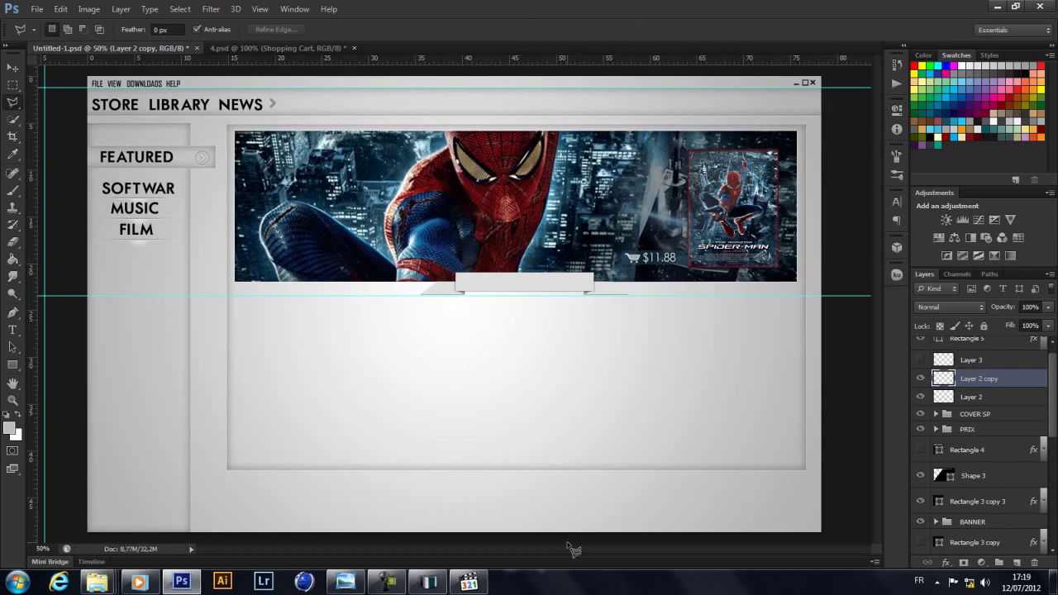
key("Return")
key("ctrl+plus")
key("ctrl+plus")
key("ctrl+plus")
Duplicate the dot into a row of four slider dots centred on the tab.
key("ctrl+shift+alt+n")
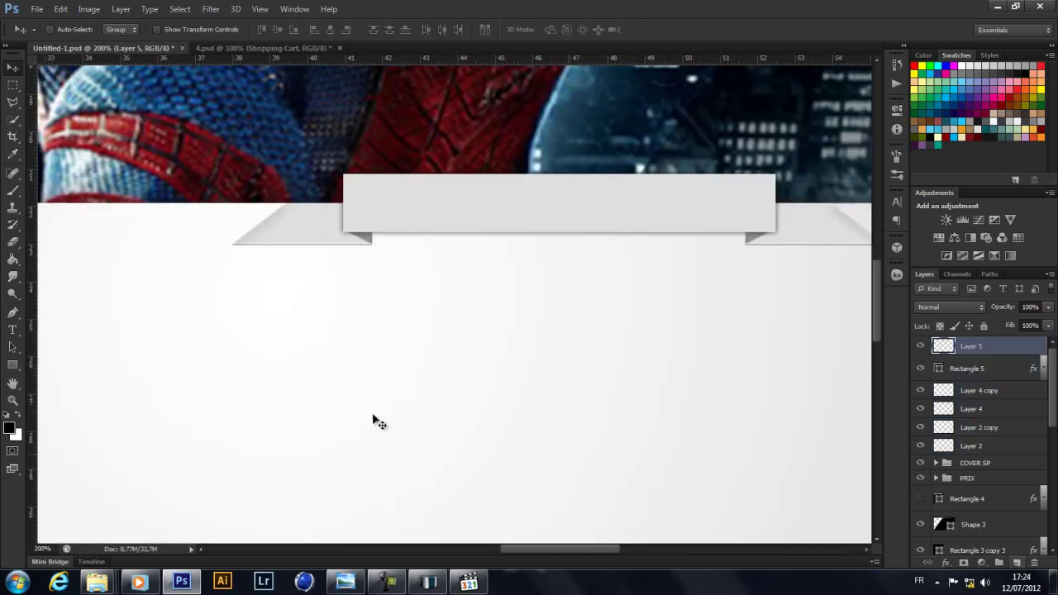
key("ctrl+t")
key("shift+Right")
key("shift+Right")
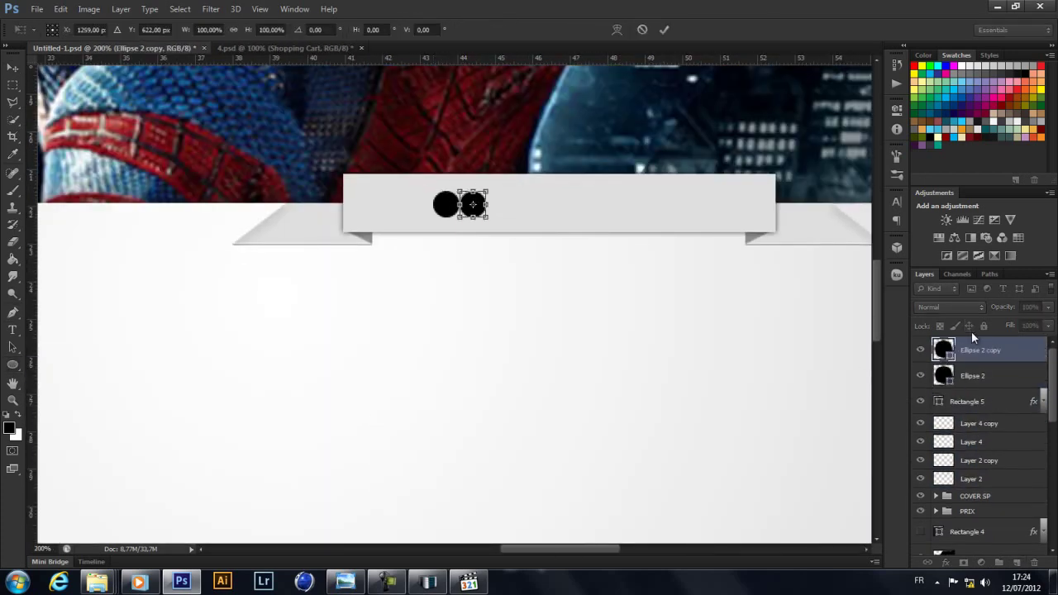
key("Return")
key("ctrl+alt+shift+t")
key("ctrl+alt+shift+t")
left_click(1002, 352, "shift")
key("ctrl+t")
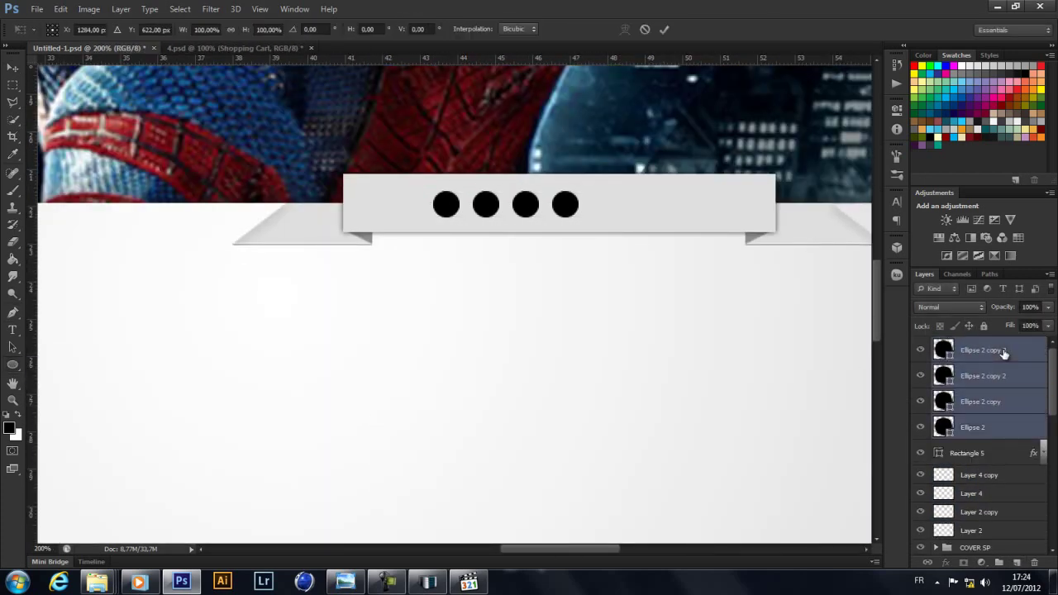
key("Right")
key("Right")
key("Right")
key("Return")
Give the first dot a white drop shadow and paste that style onto the other three.
left_click(971, 427)
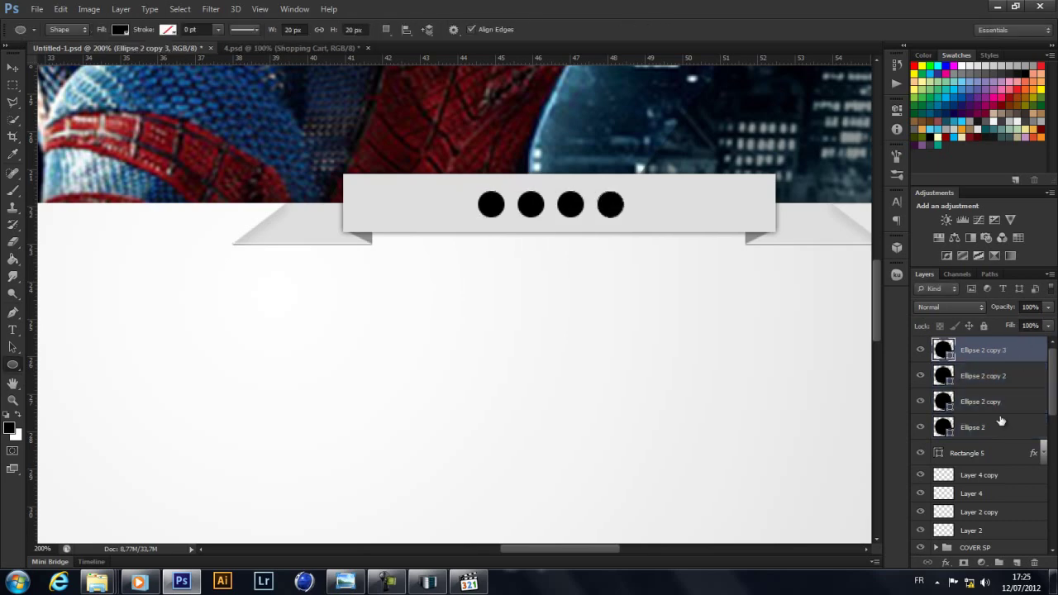
right_click(971, 428)
left_click(826, 71)
left_click(651, 318)
left_click(880, 147)
left_click(956, 227)
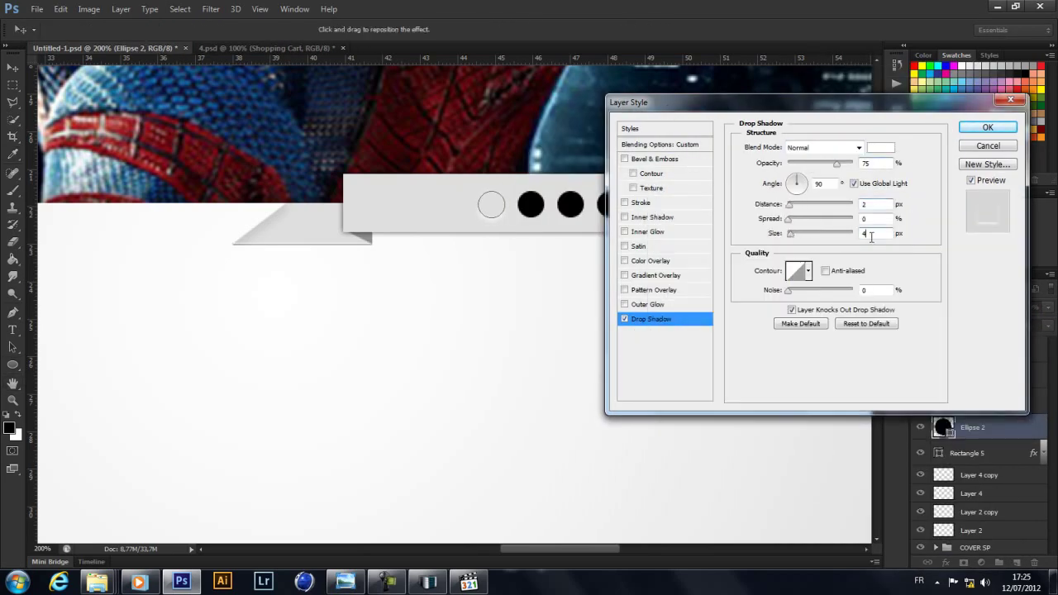
left_click(988, 127)
right_click(983, 376)
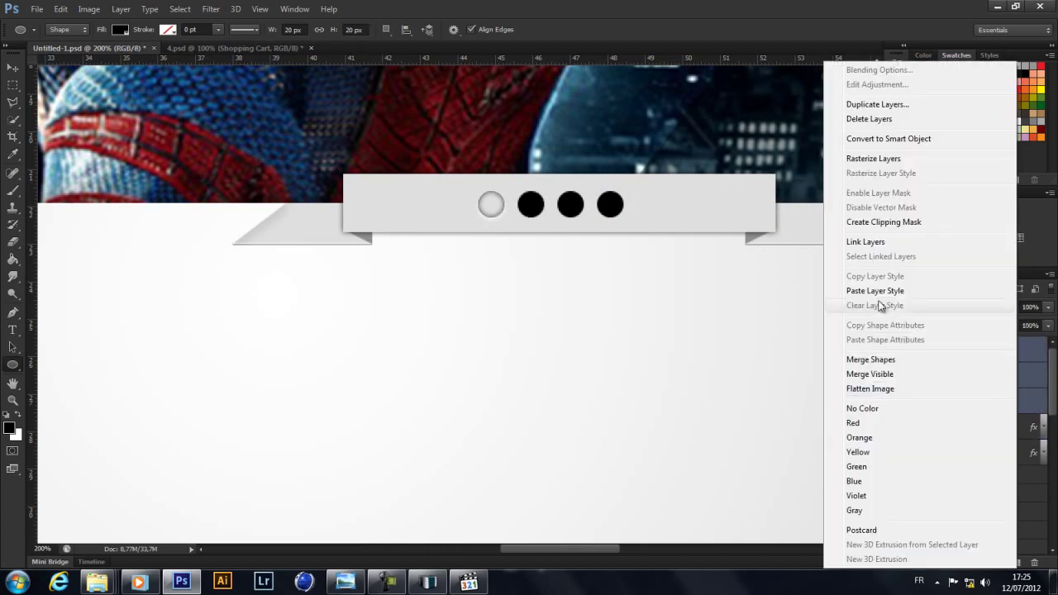
left_click(878, 297)
Add an inner shadow to the third dot so it appears dark.
right_click(995, 376)
left_click(818, 71)
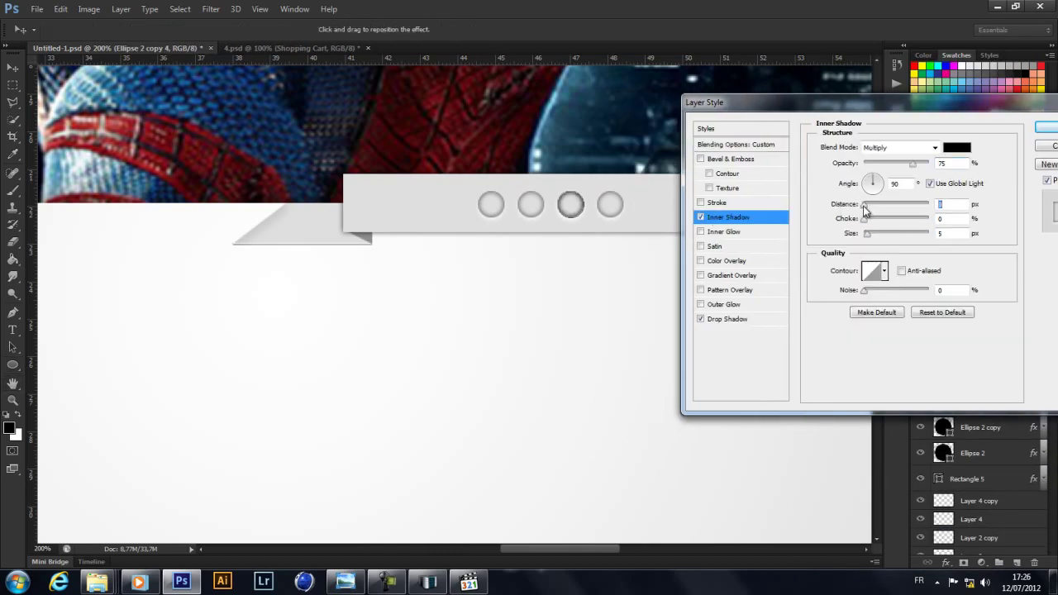
left_click(940, 139)
key("ctrl+minus")
key("ctrl+minus")
key("ctrl+plus")
Give the banner's round arrow button a white Color Overlay and duplicate it for the other side.
key("v")
left_click(132, 134, "ctrl")
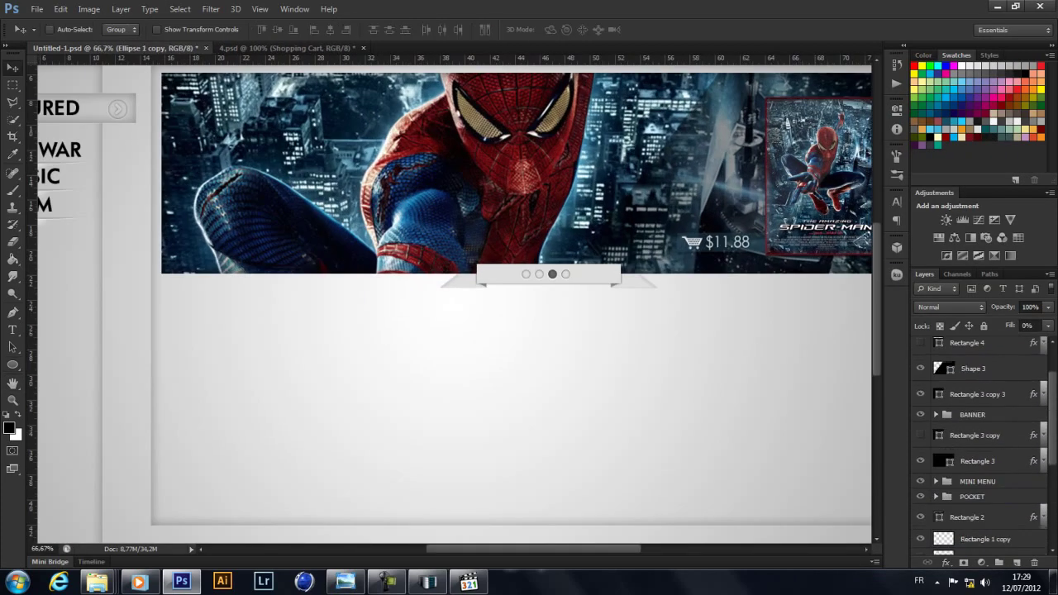
scroll(860, 297, "up", 2)
double_click(1024, 345)
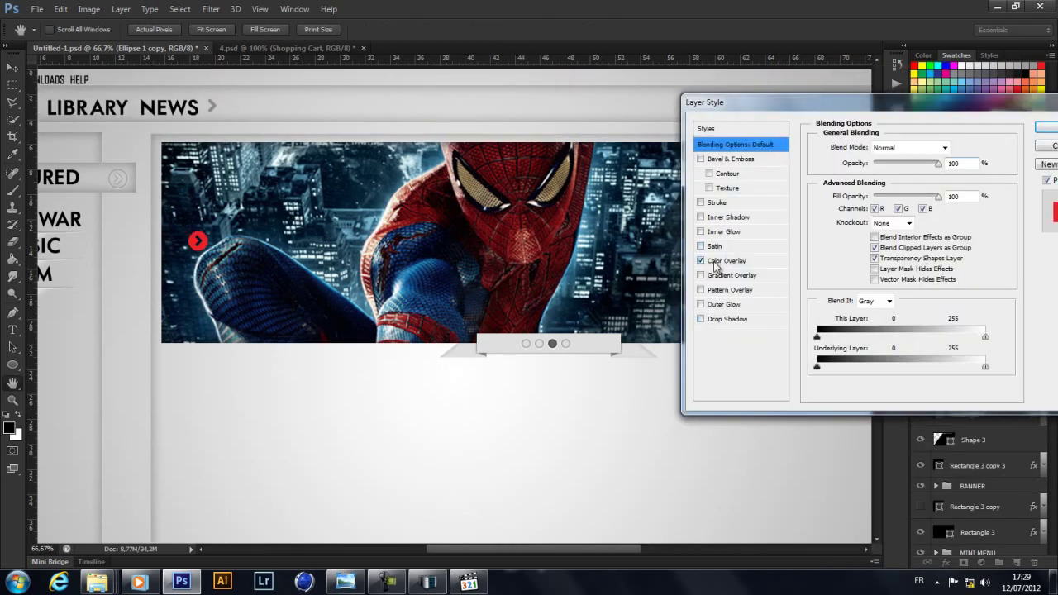
left_click(727, 318)
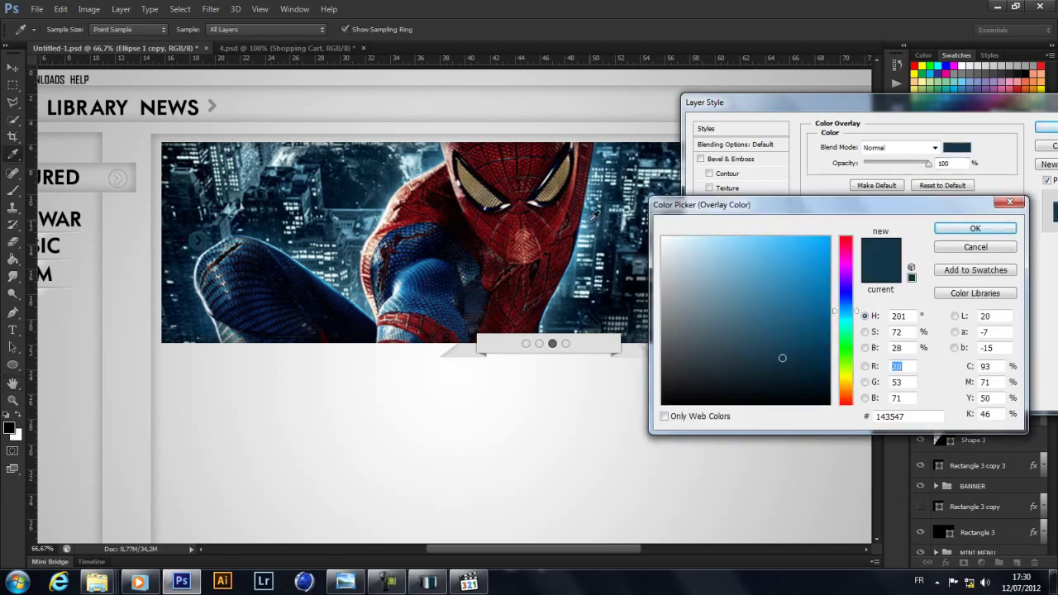
left_click(958, 148)
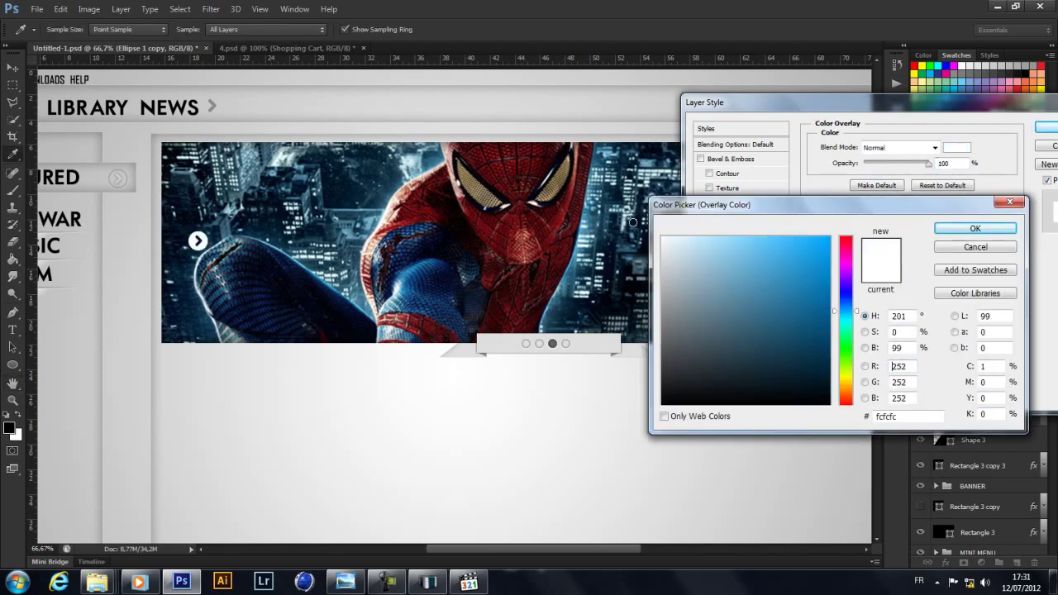
left_click(972, 217)
left_click(1045, 126)
key("ctrl+j")
key("ctrl+t")
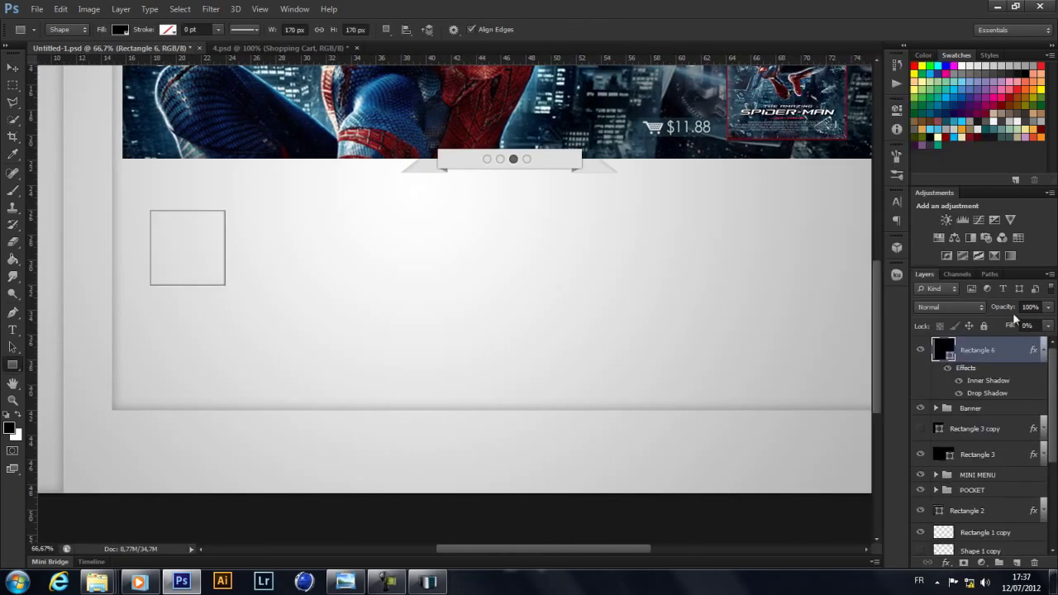
Duplicate the square frame and clip the Windows 8 image into the first square.
key("v")
left_click_drag(269, 262, 359, 264)
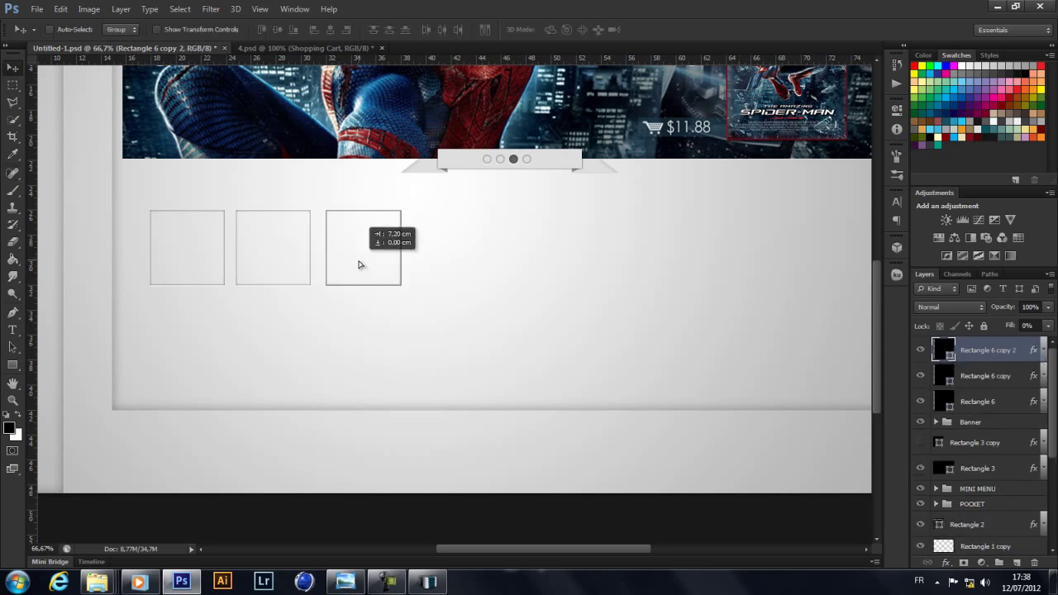
left_click_drag(983, 349, 994, 400)
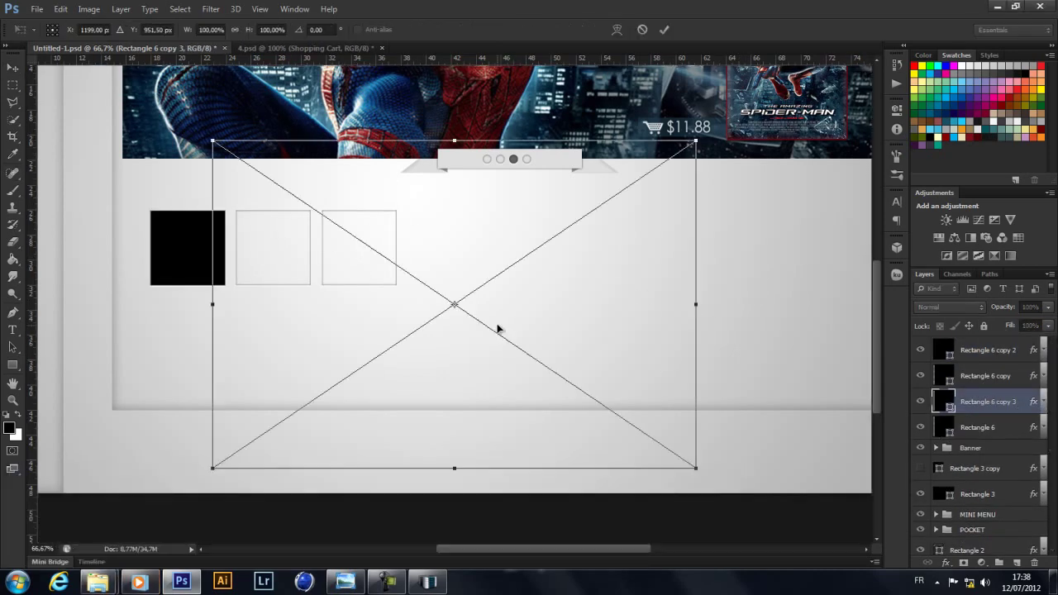
mouse_move(694, 467)
left_mouse_down()
mouse_move(198, 330)
mouse_move(216, 265)
left_mouse_up()
key("Return")
key("ctrl+alt+g")
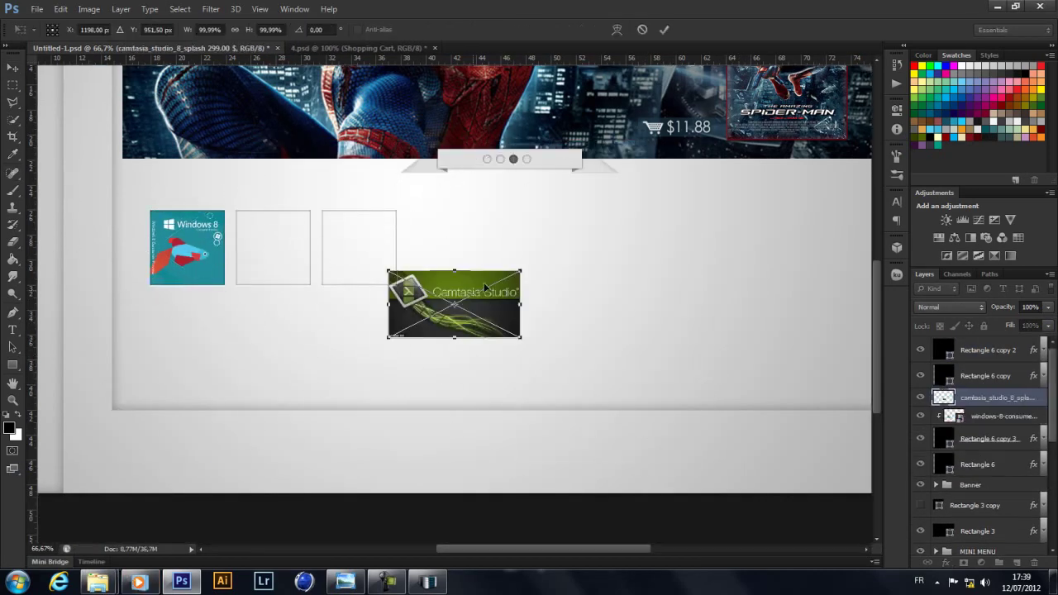
Fit and clip the Camtasia and Photoshop face images into the second and third squares.
mouse_move(479, 316)
left_mouse_down()
mouse_move(285, 250)
mouse_move(413, 255)
left_mouse_up()
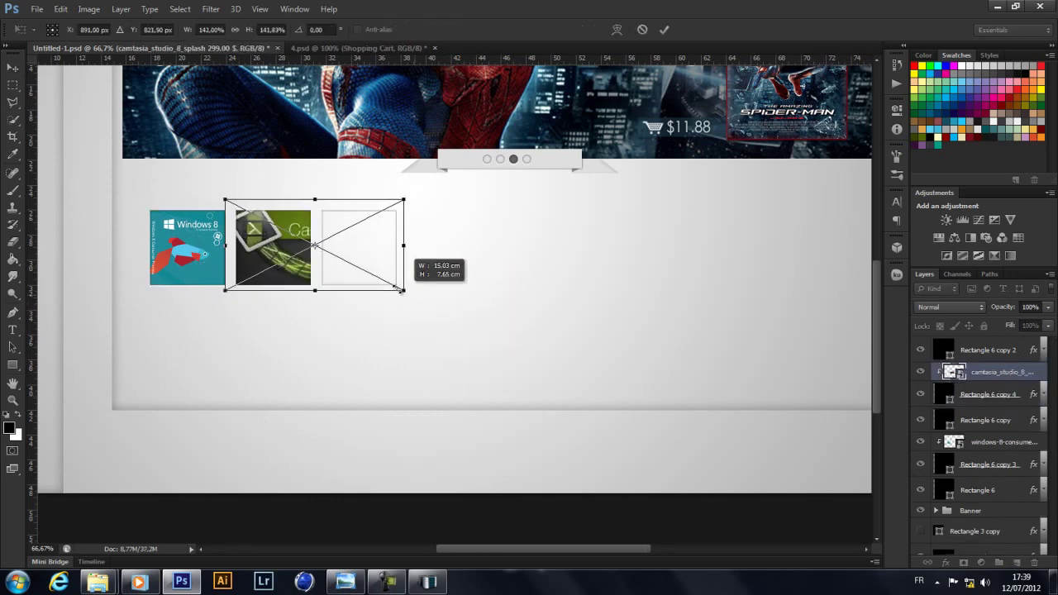
left_click_drag(425, 201, 308, 279)
key("Return")
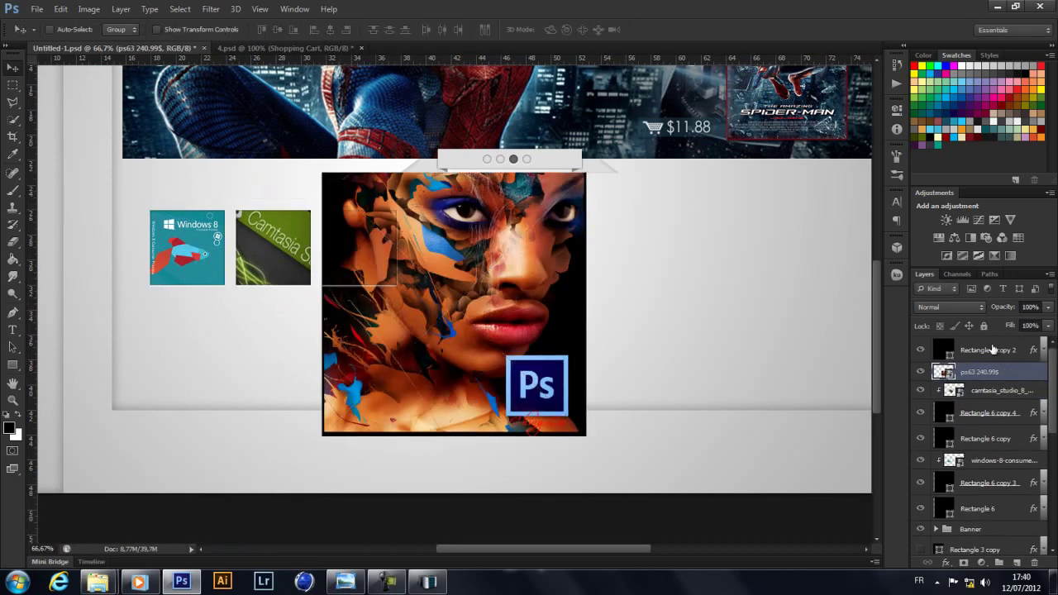
key("Return")
key("ctrl+alt+g")
left_click(1030, 326)
left_click(989, 346)
key("ctrl+t")
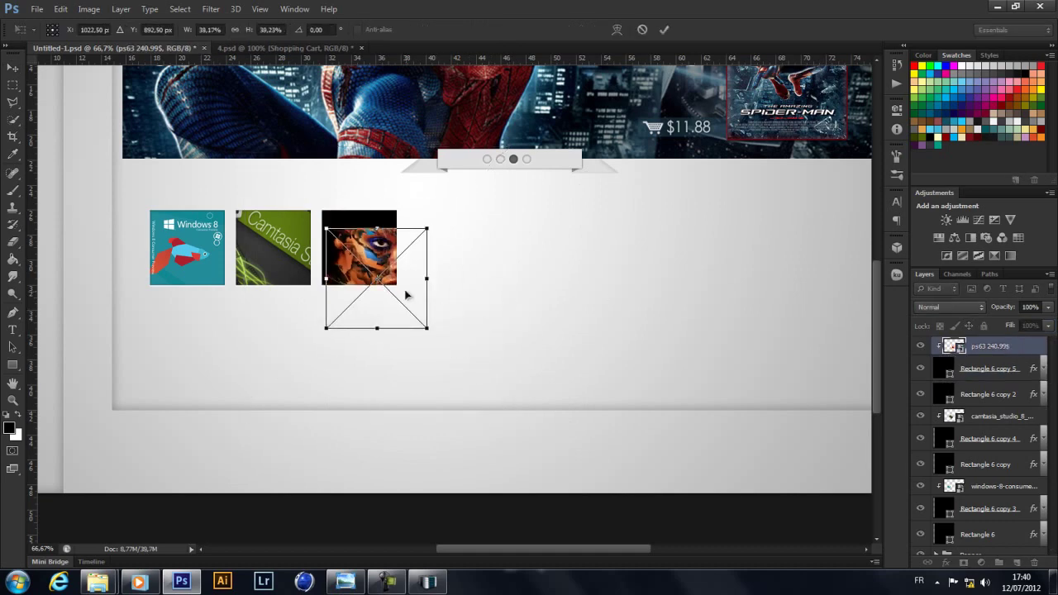
left_click_drag(405, 295, 397, 285)
key("Return")
Draw a thin shelf bar below the thumbnails using the pasted layer style.
left_click_drag(575, 550, 585, 550)
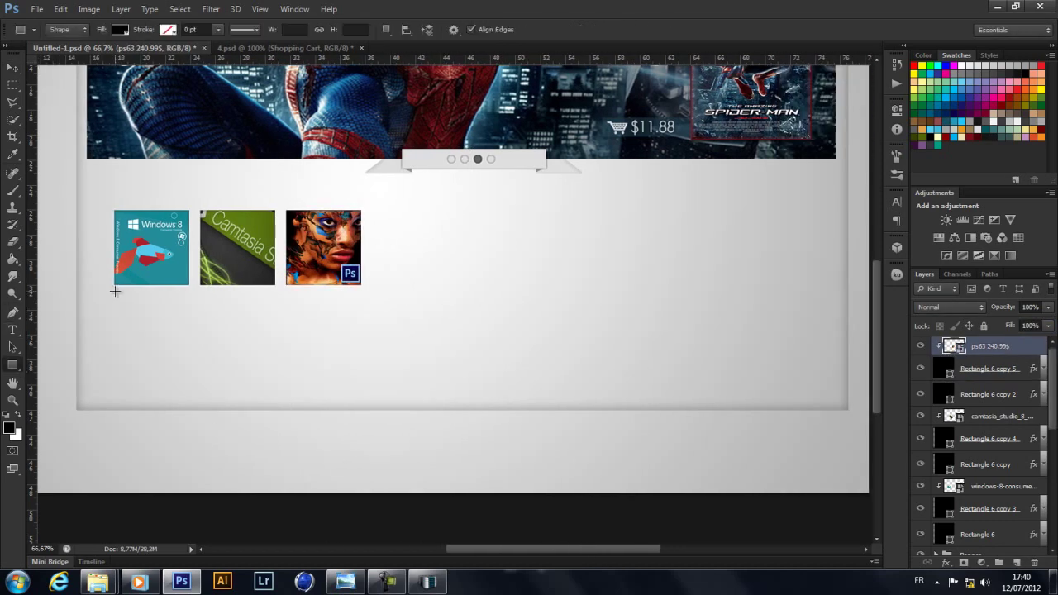
left_click_drag(114, 291, 361, 307)
right_click(991, 345)
left_click(909, 307)
double_click(983, 385)
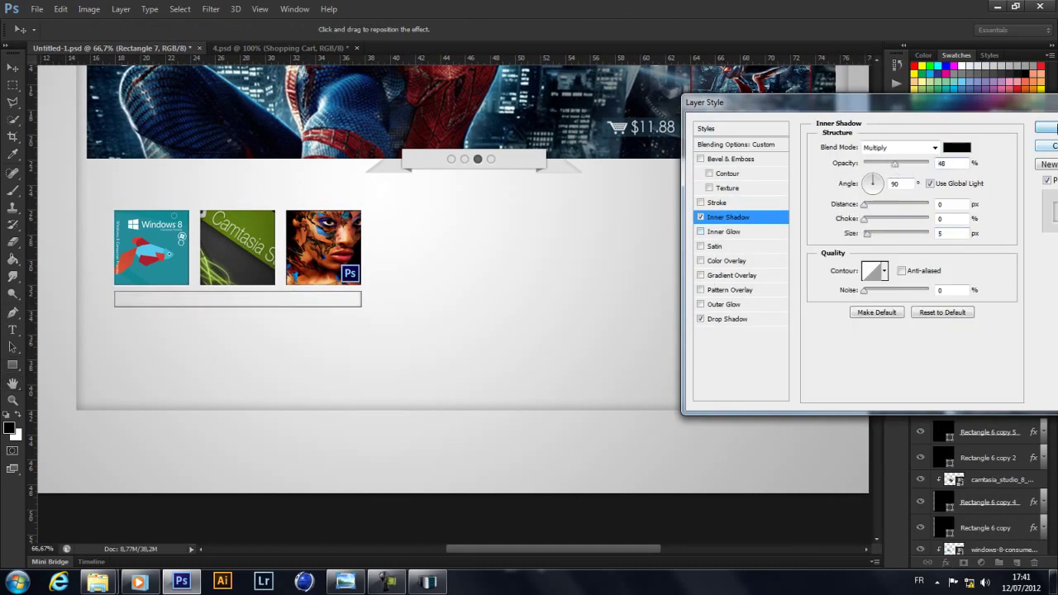
left_click(1046, 128)
right_click(983, 345)
key("Escape")
key("ctrl+1")
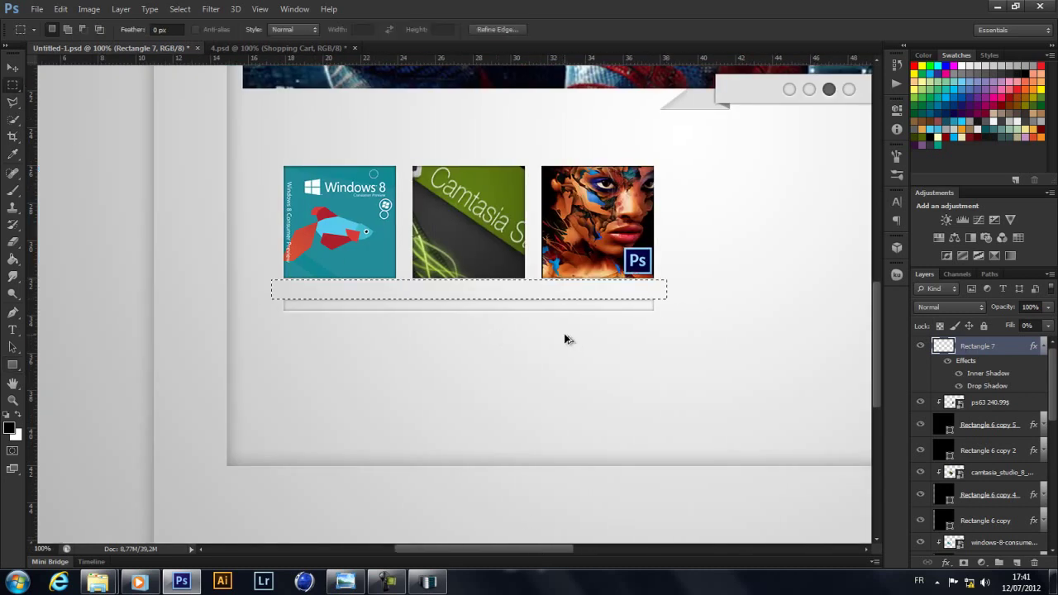
key("ctrl+z")
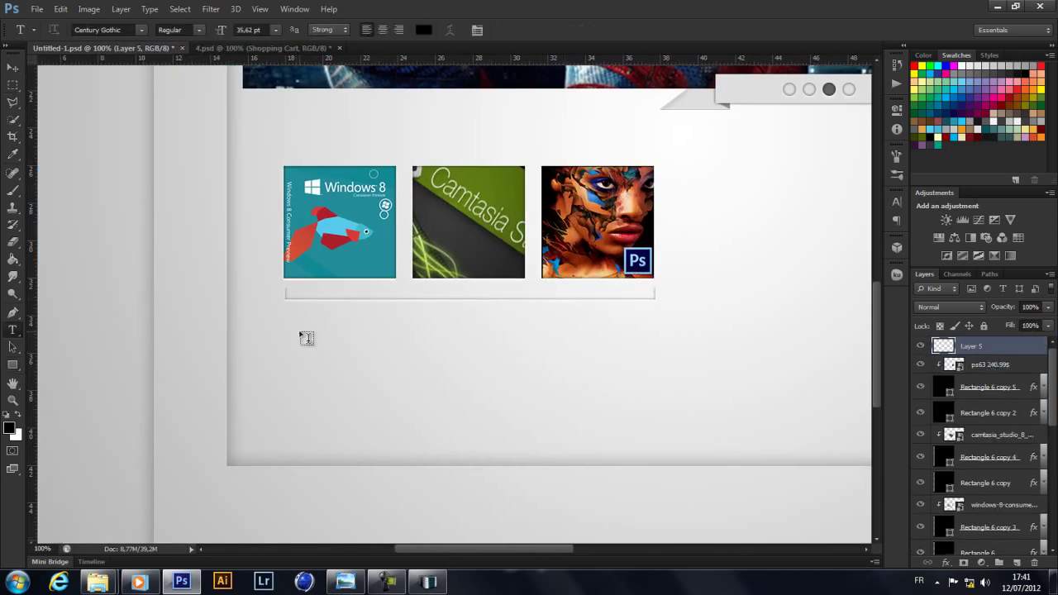
Add the labels WINDOWS8, CAMSTASIA 8 and PHOTOSHOP CS6 under the three thumbnails.
left_click(291, 295)
type("WINDOWS8")
key("ctrl+Return")
key("ctrl+j")
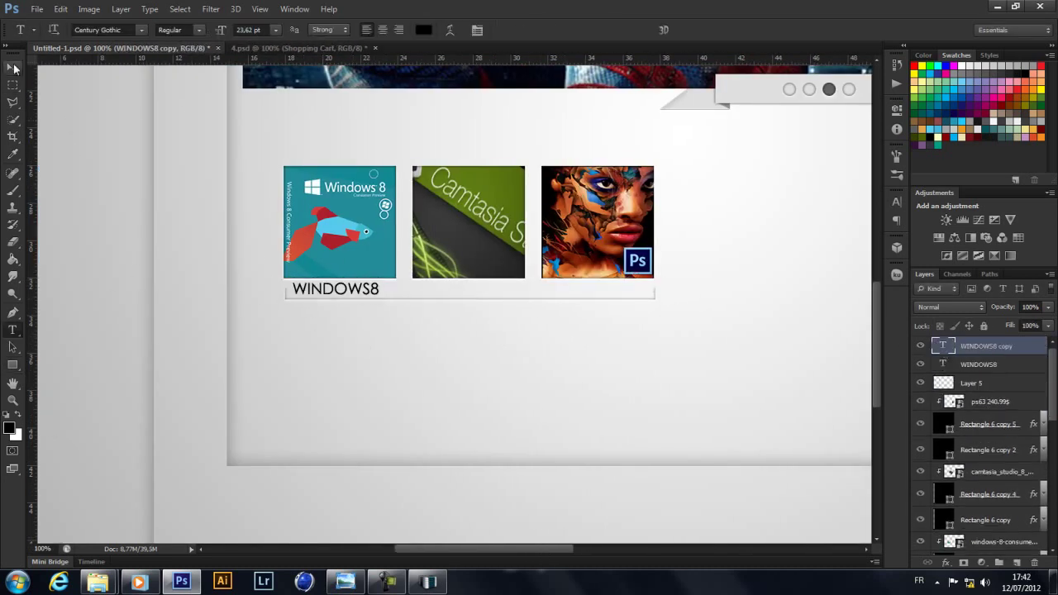
double_click(942, 346)
type("8")
key("ctrl+Return")
key("ctrl+j")
double_click(943, 346)
type("PHOTOSHOP CS6")
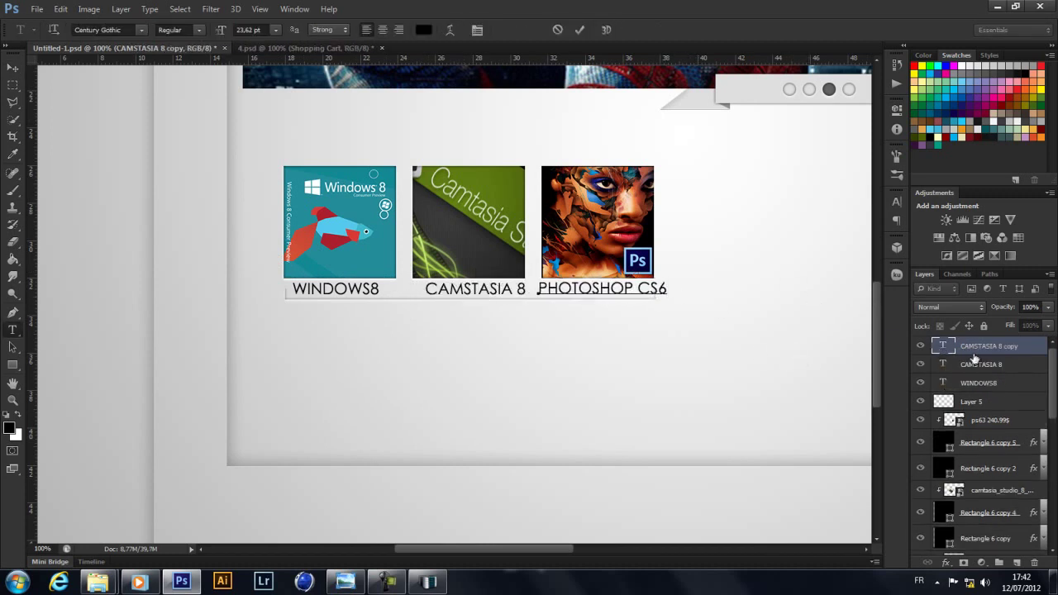
key("ctrl+Return")
Set the PHOTOSHOP CS6 label in a thinner font.
double_click(942, 346)
left_click(118, 27)
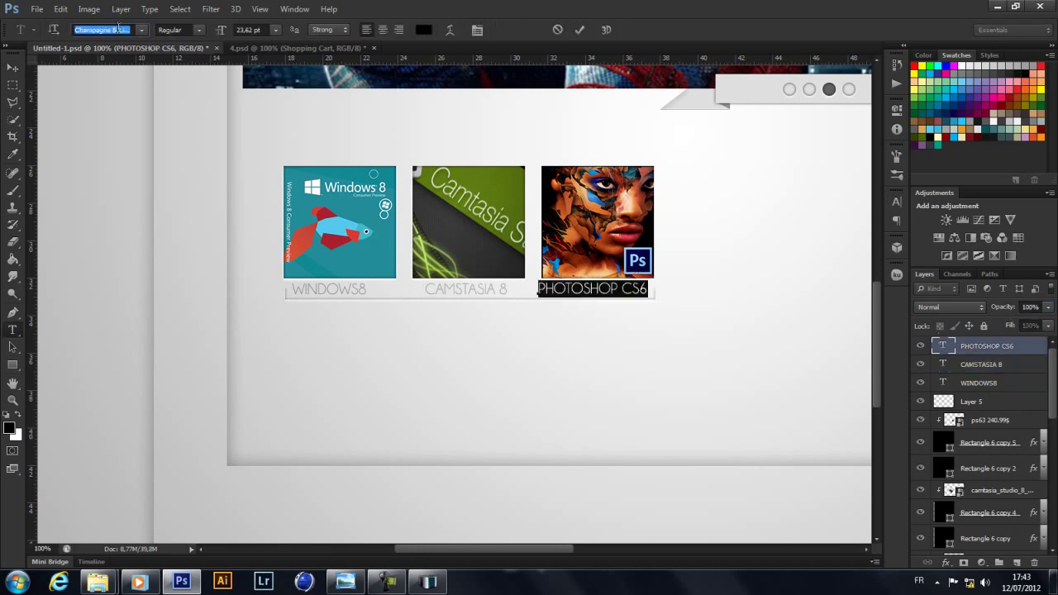
key("ctrl+Return")
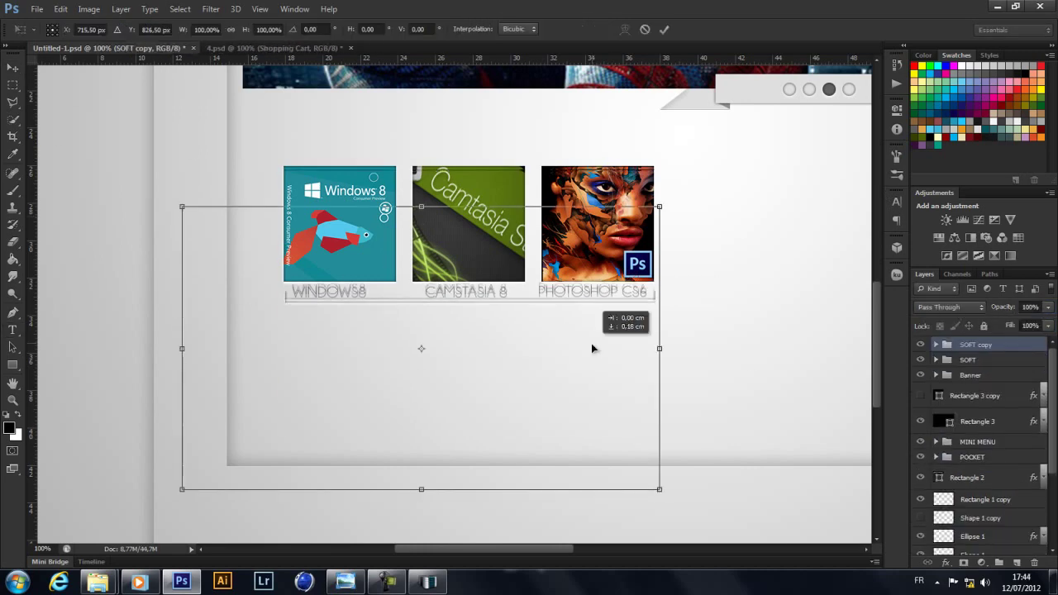
Copy the thumbnail row lower down and fit the Contrast cover into the bottom-left tile.
left_click_drag(591, 207, 590, 349)
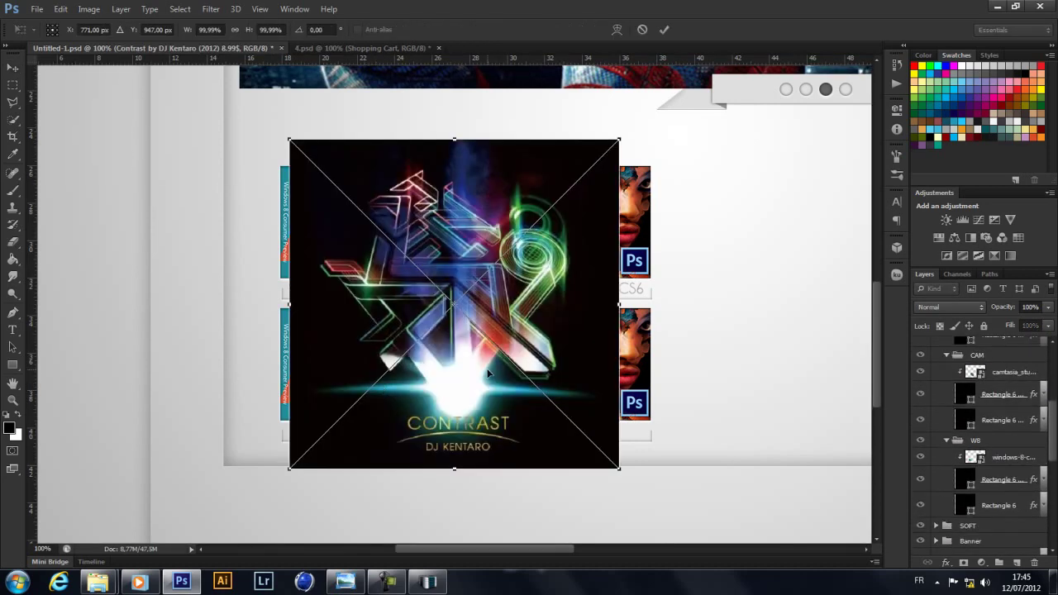
key("Return")
key("ctrl+t")
left_click_drag(621, 471, 421, 444)
key("Return")
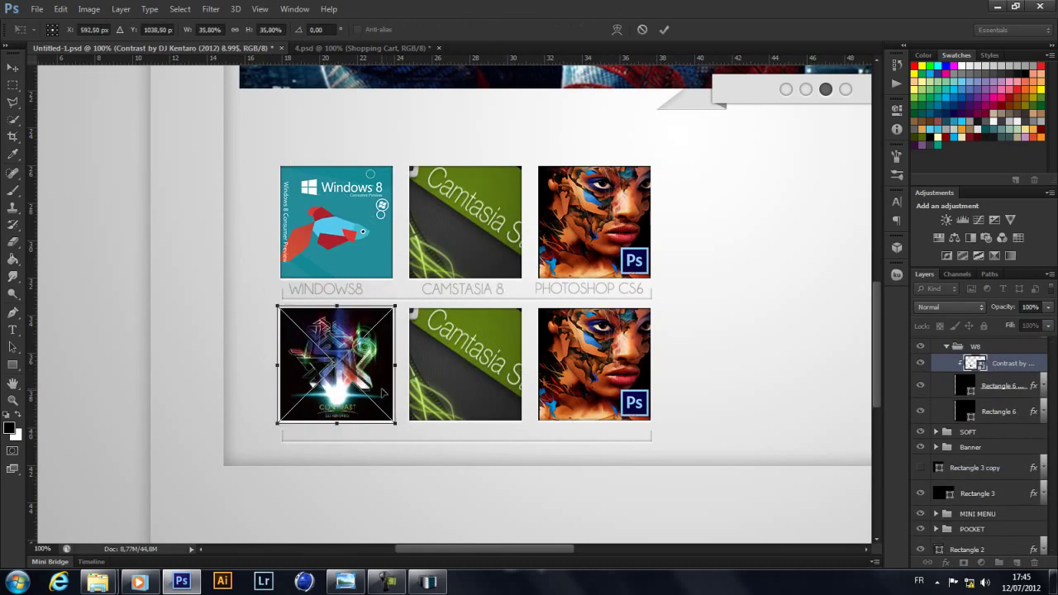
Clip the OVERWERK and Skrillex covers into the middle and bottom-right tiles.
key("Return")
key("ctrl+alt+g")
key("ctrl+t")
mouse_move(685, 421)
left_mouse_down()
mouse_move(673, 442)
mouse_move(629, 424)
left_mouse_up()
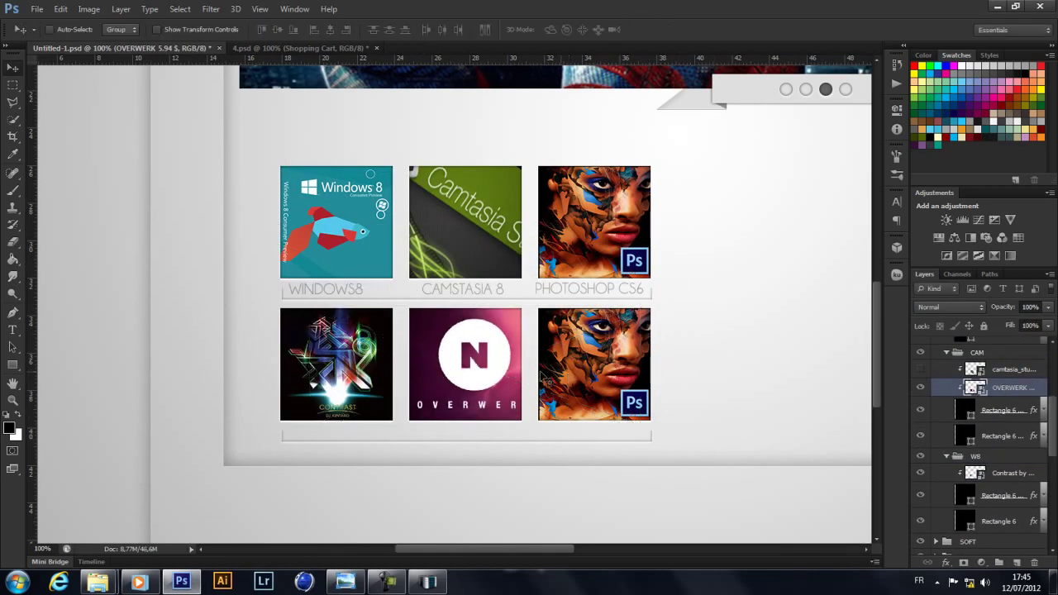
key("Return")
key("Return")
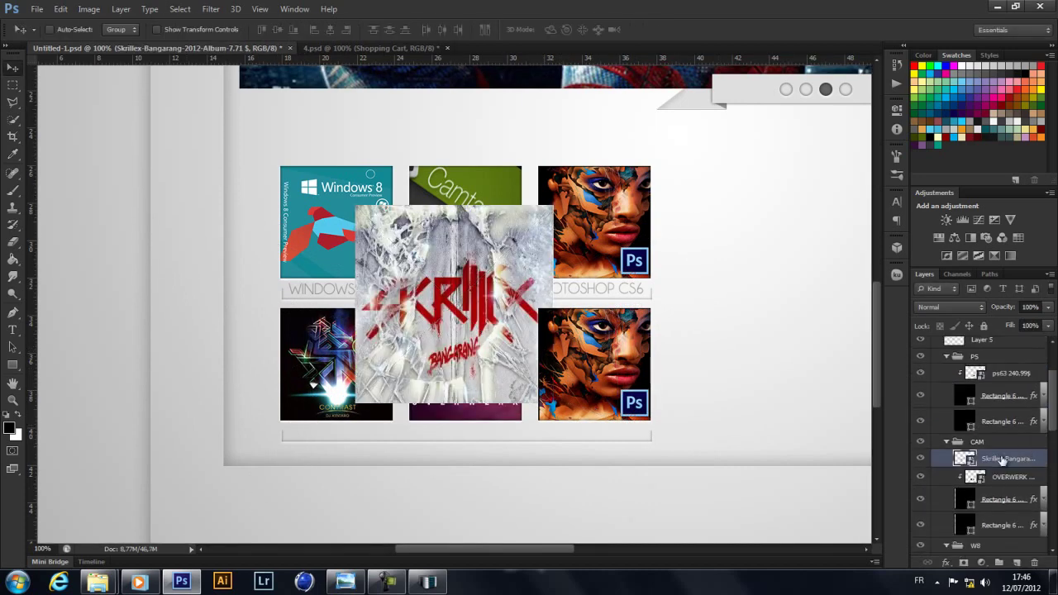
key("ctrl+alt+g")
key("ctrl+t")
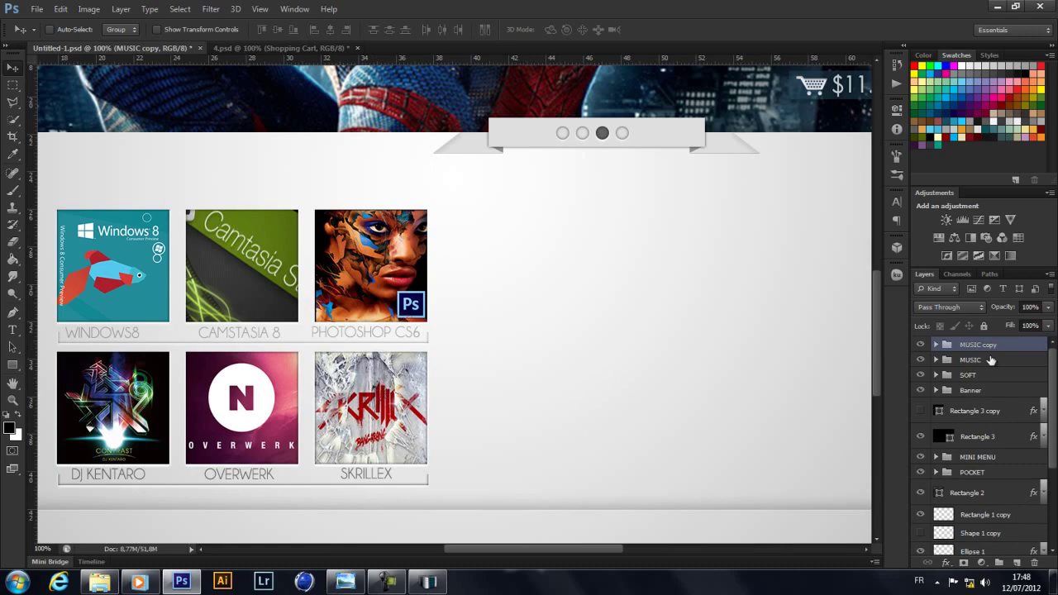
Shift the duplicated tile row right and reshape the tiles wider and shorter.
left_click_drag(378, 245, 647, 245)
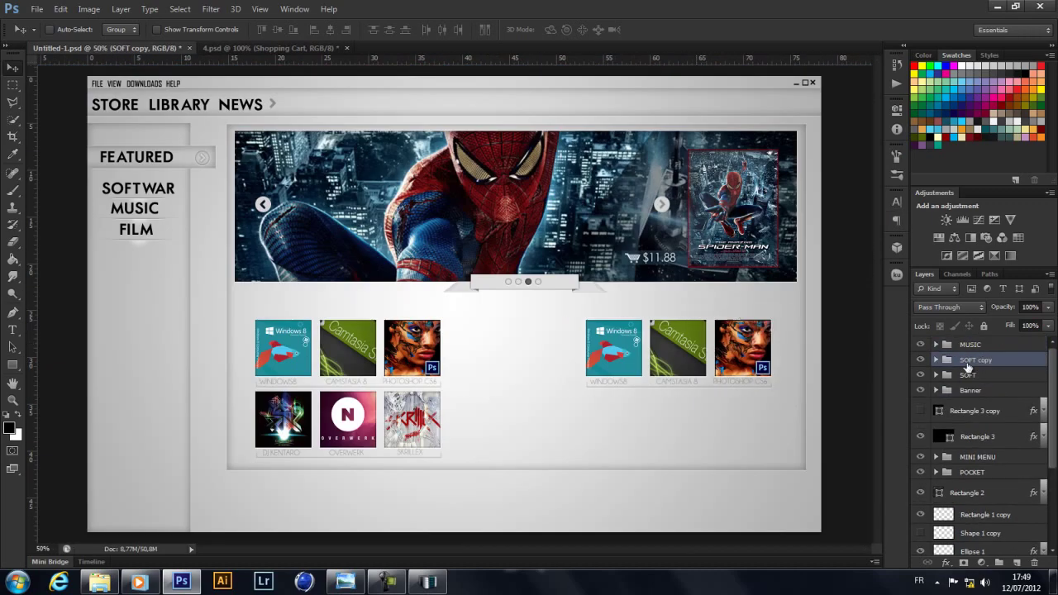
left_click_drag(975, 359, 975, 342)
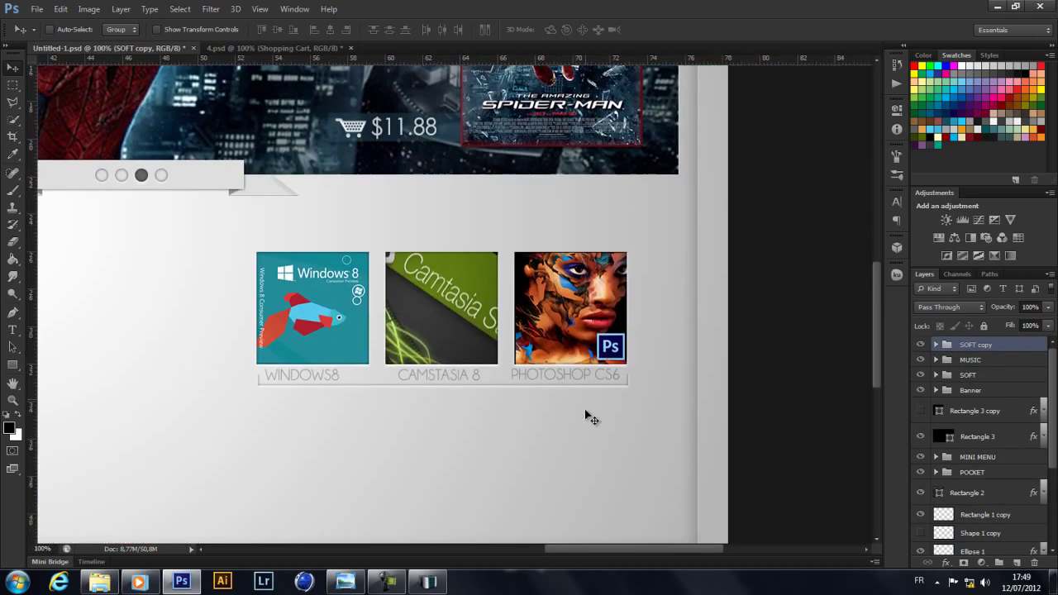
left_click_drag(261, 214, 261, 285)
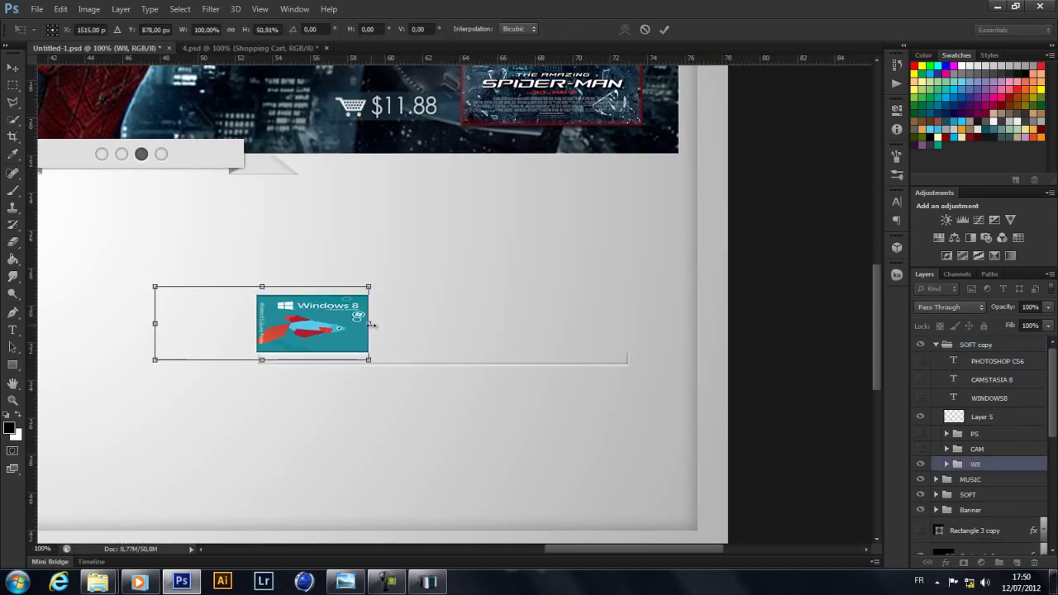
key("Return")
Fit the Max Payne 3 and Spec Ops The Line images into the wide tiles.
left_click(1013, 417)
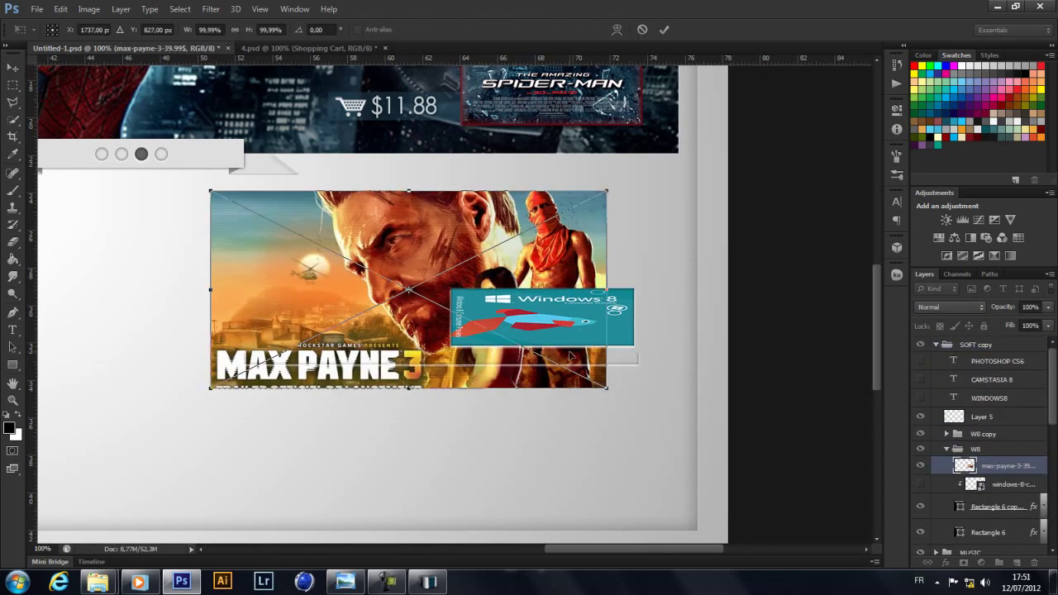
left_click_drag(607, 389, 438, 347)
key("Return")
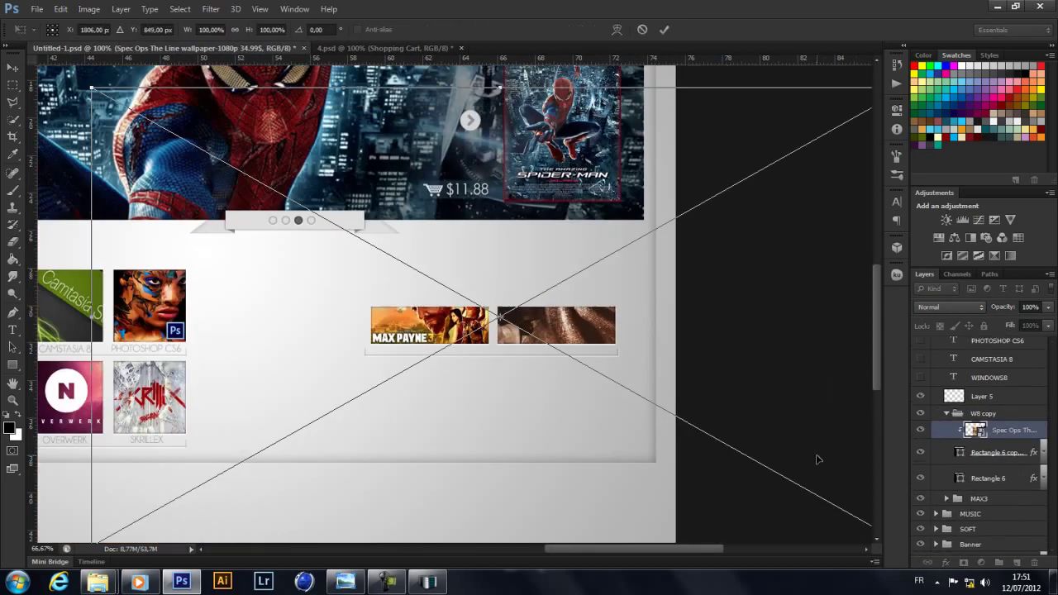
left_click_drag(816, 459, 762, 404)
scroll(781, 384, "up", 2)
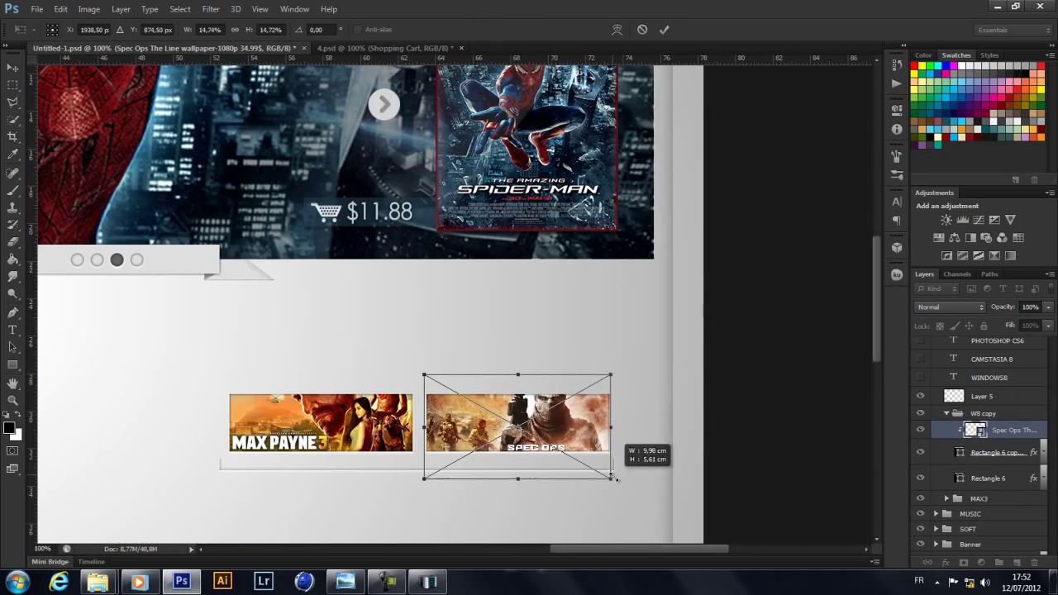
key("Return")
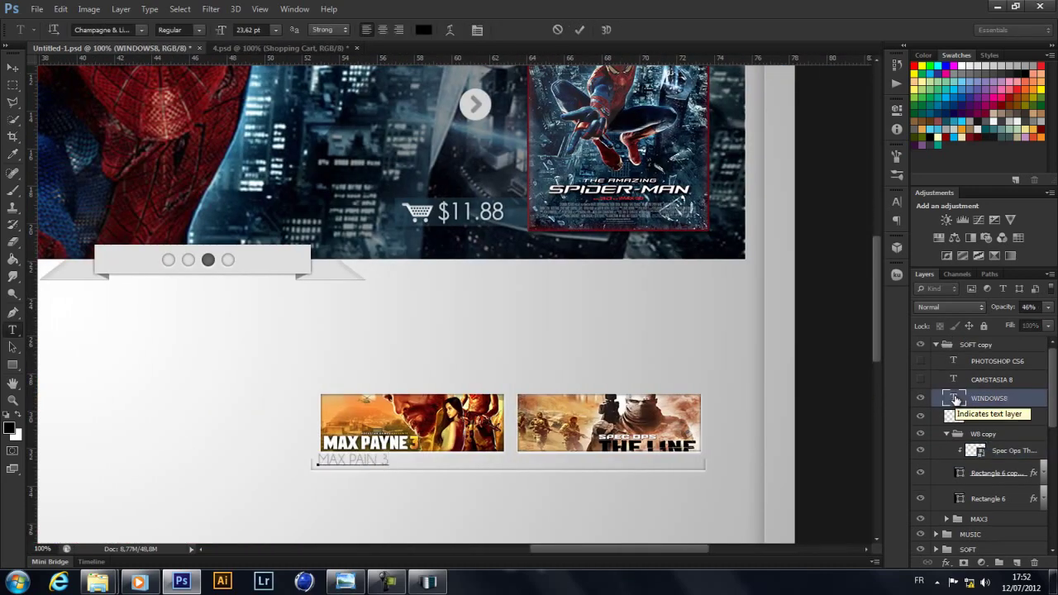
double_click(952, 379)
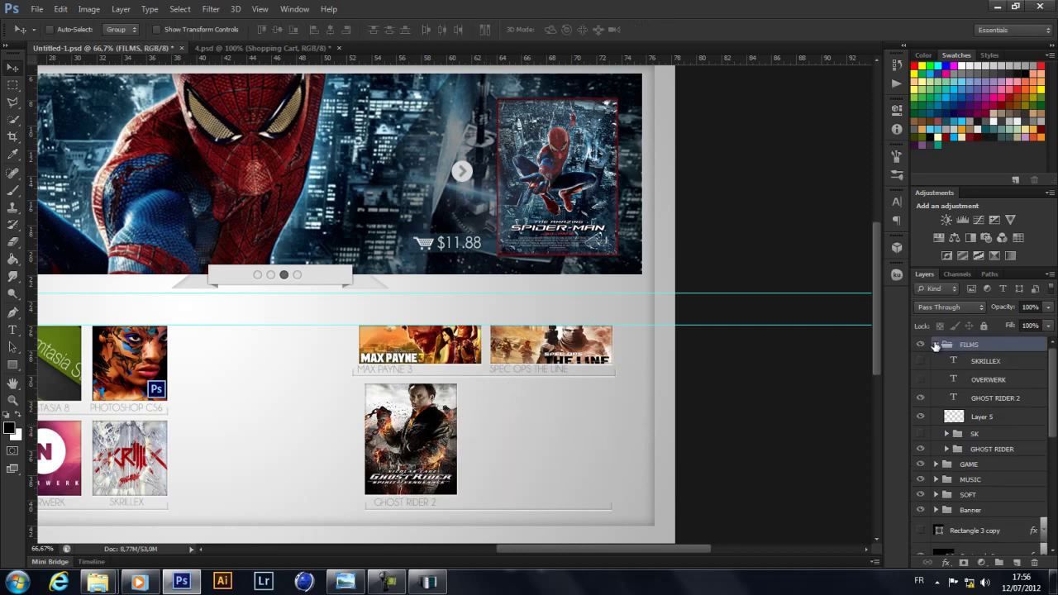
Copy a wide tile beside Ghost Rider 2 and fit the Wrath of the Titans image into it.
left_click(945, 431)
left_click_drag(554, 346, 524, 476)
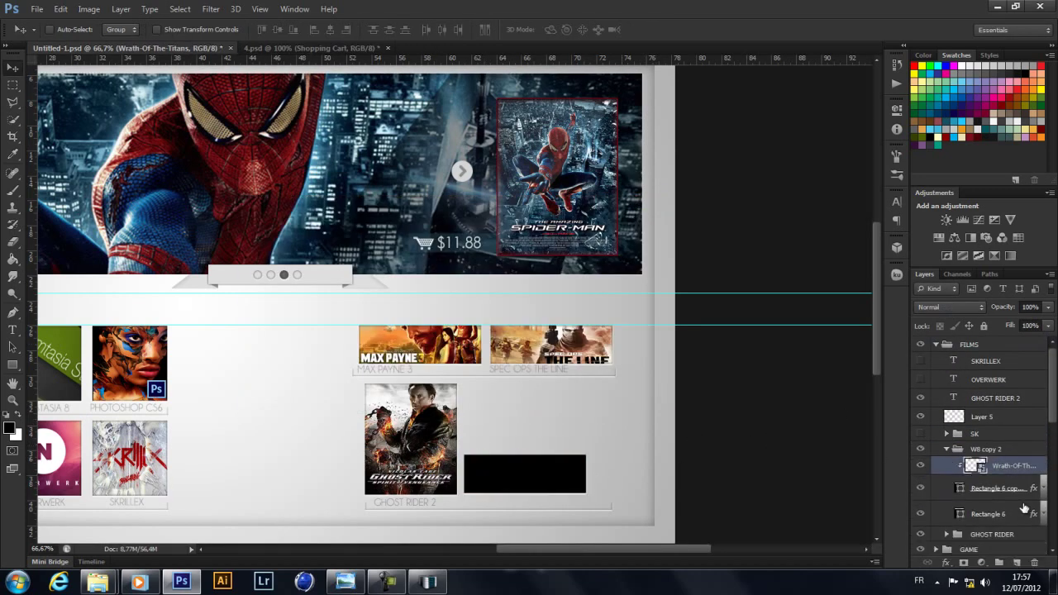
left_click_drag(590, 384, 592, 446)
key("Return")
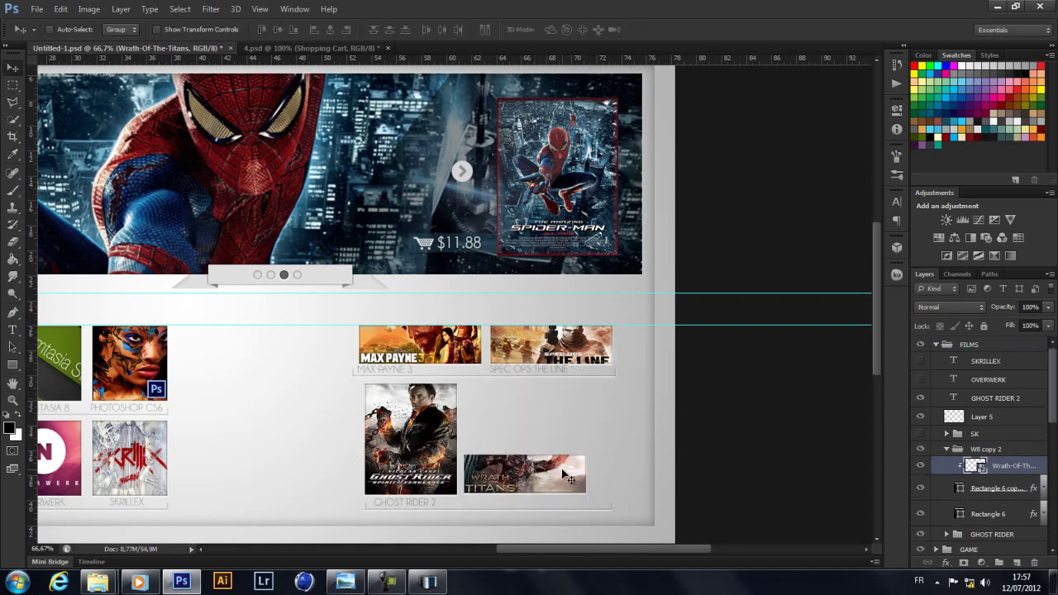
double_click(952, 379)
type("WRATH OF THE TITANS")
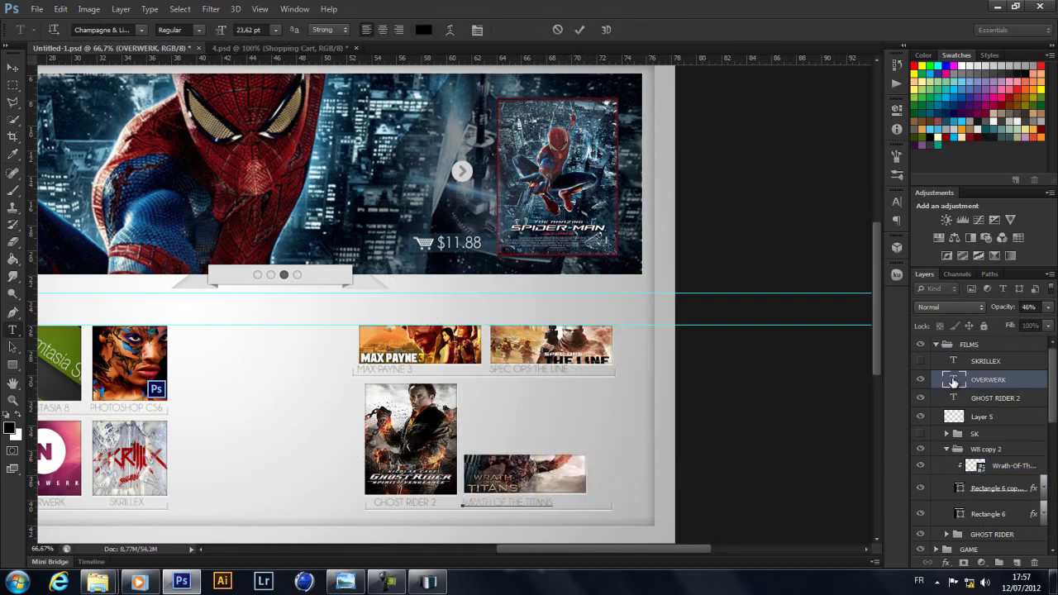
Add an Avengers tile captioned THE ANVENGERS and rename its group.
left_click(948, 450)
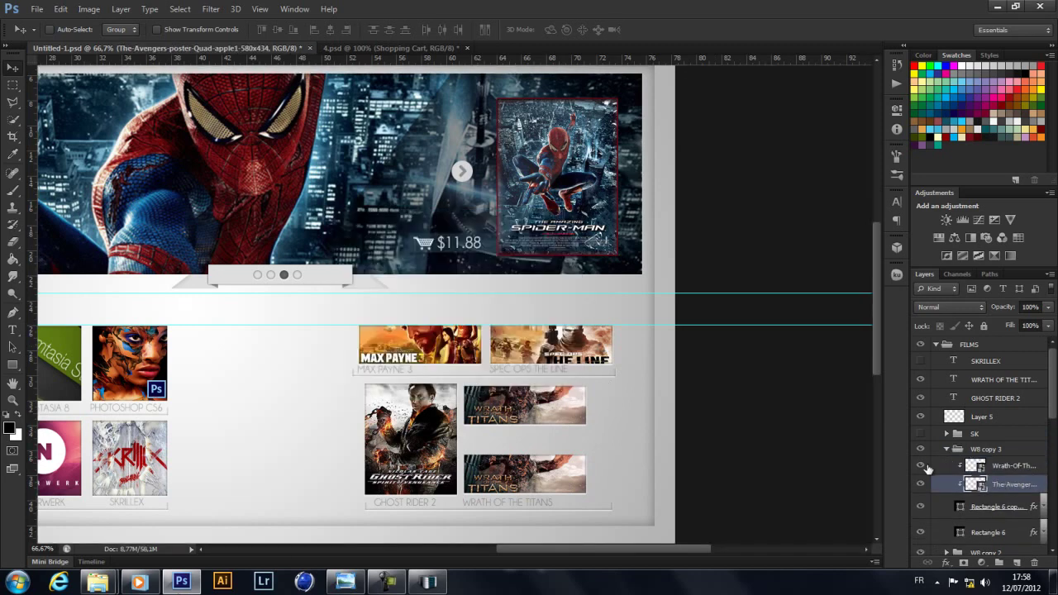
mouse_move(580, 399)
left_mouse_down()
mouse_move(634, 493)
mouse_move(598, 467)
left_mouse_up()
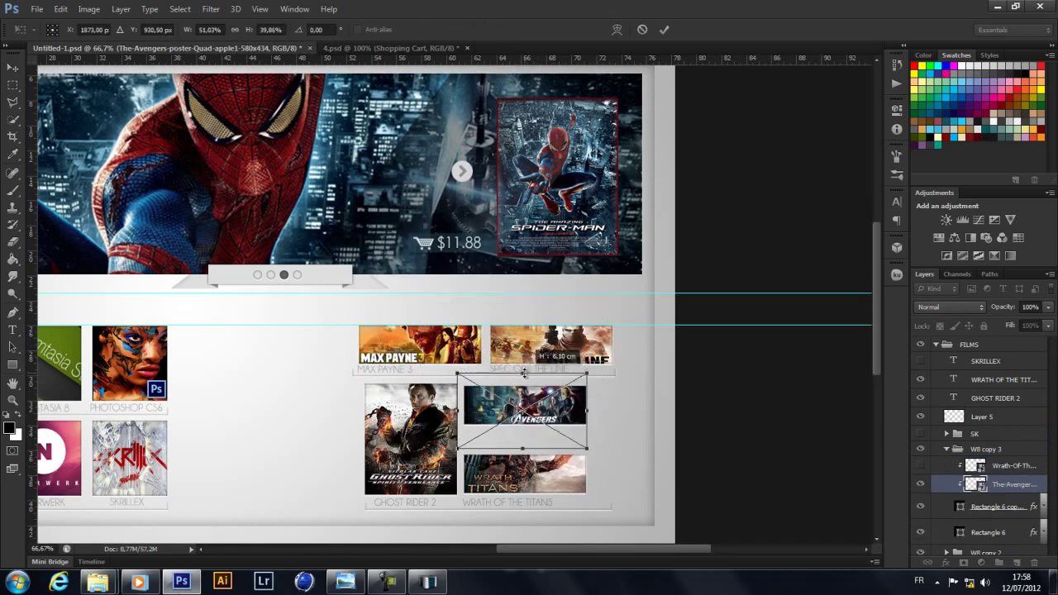
key("Return")
left_click(952, 361)
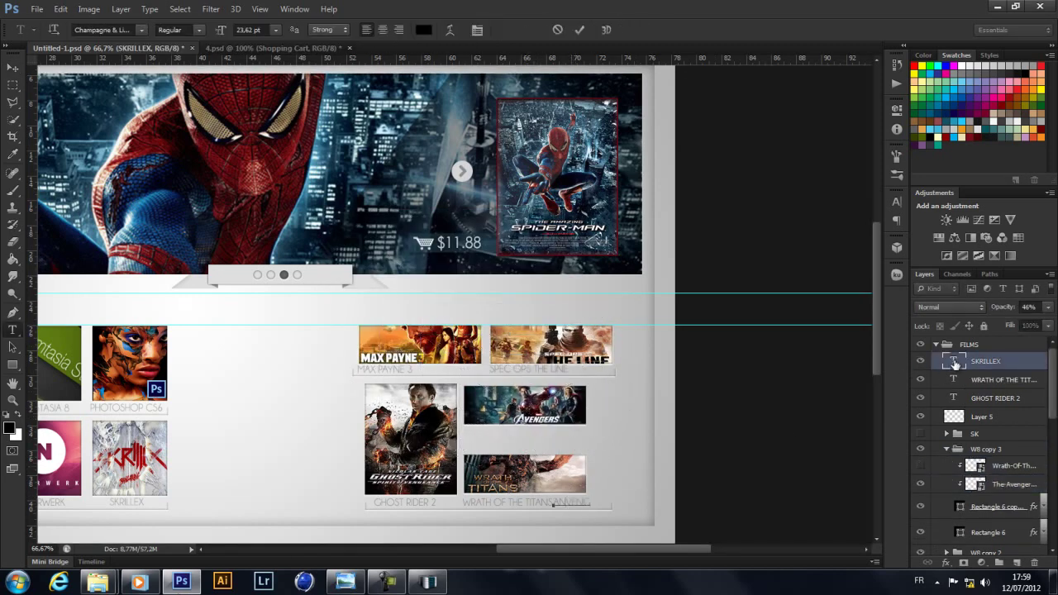
type("ERS")
key("ctrl+Return")
mouse_move(579, 504)
left_mouse_down()
mouse_move(490, 446)
mouse_move(511, 441)
left_mouse_up()
type("THE")
key("ctrl+Return")
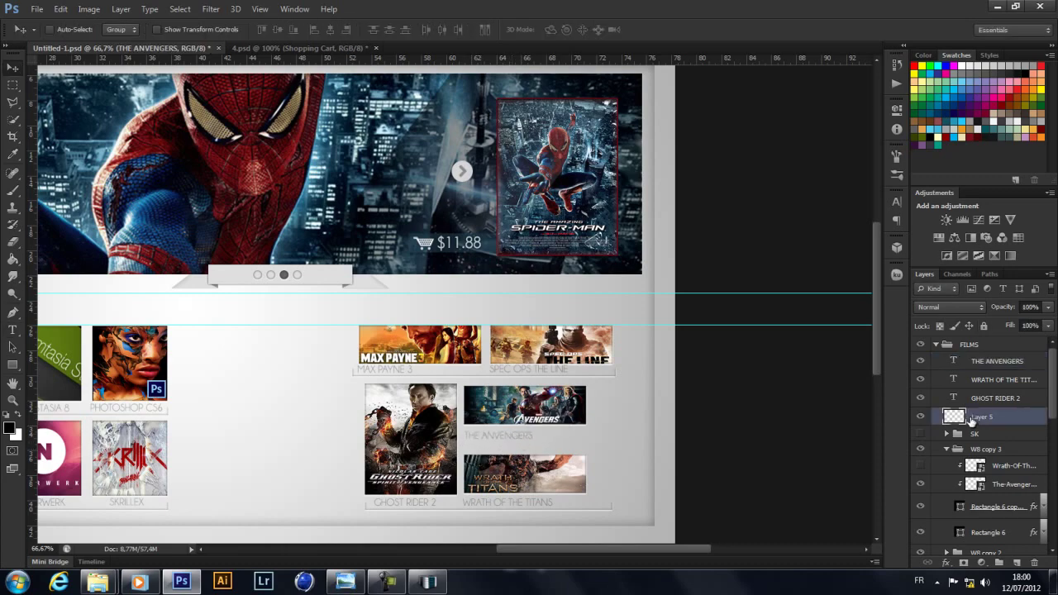
key("Return")
double_click(985, 449)
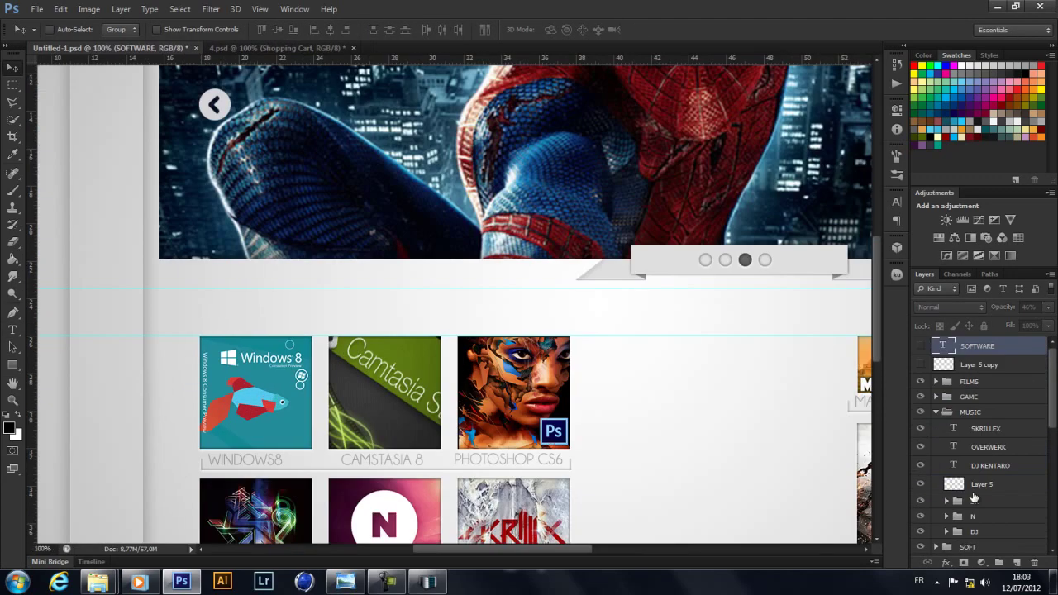
Make a vertical copy of the divider line beside the SOFTWARE row and add a tile-top guide.
left_click(975, 488)
key("ctrl+j")
key("ctrl+t")
scroll(496, 331, "down", 5)
left_click_drag(462, 314, 375, 295)
left_click_drag(161, 145, 193, 145)
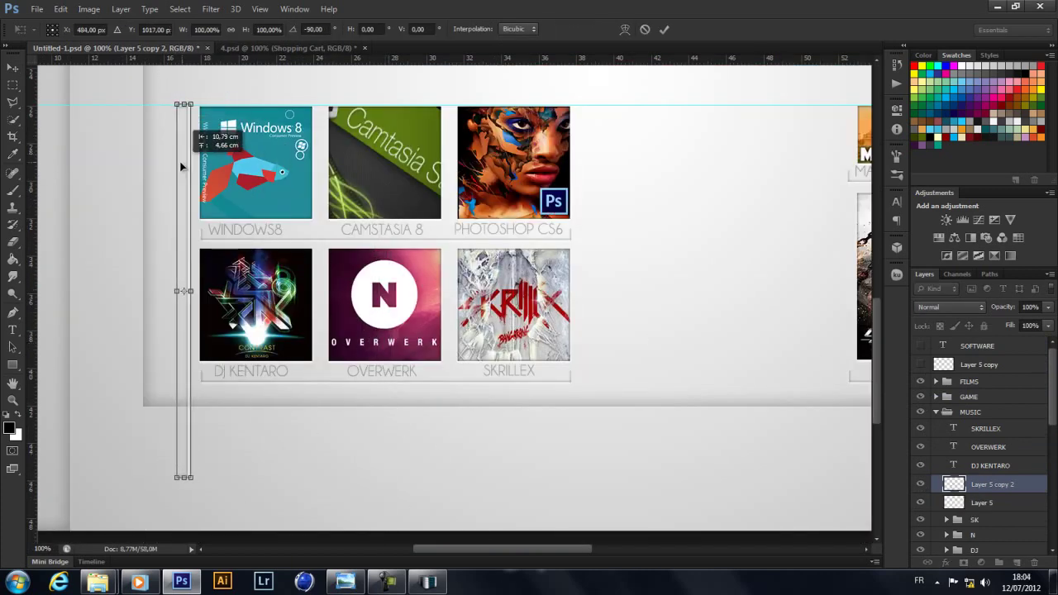
key("Return")
left_click_drag(355, 58, 356, 209)
Turn a caption copy into a vertical side label and retype a duplicated label as MUSIC.
left_click(958, 465)
key("ctrl+j")
double_click(959, 466)
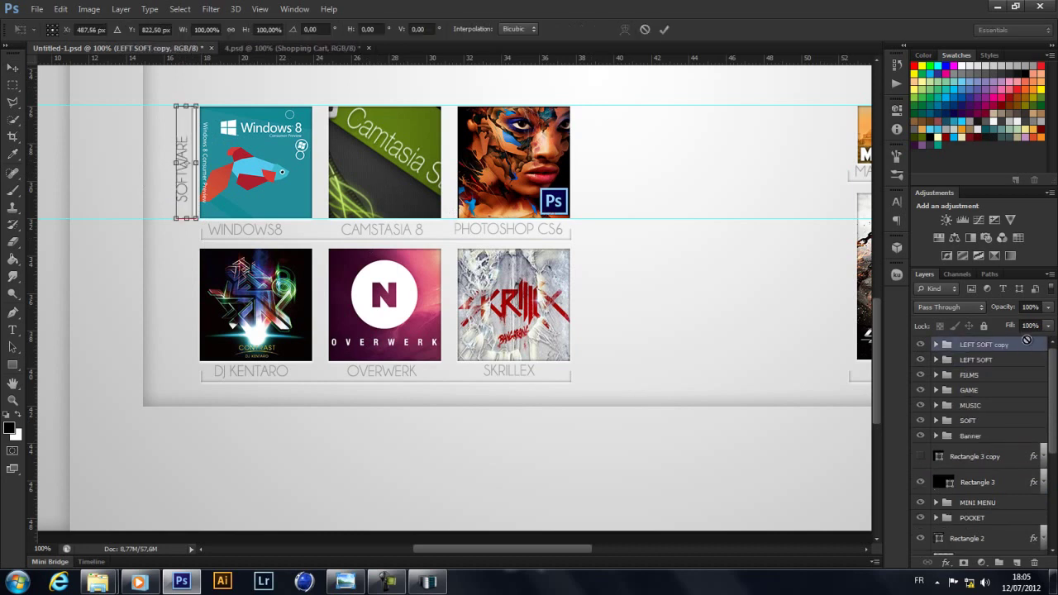
left_click(936, 343)
double_click(952, 361)
type("MUSIC")
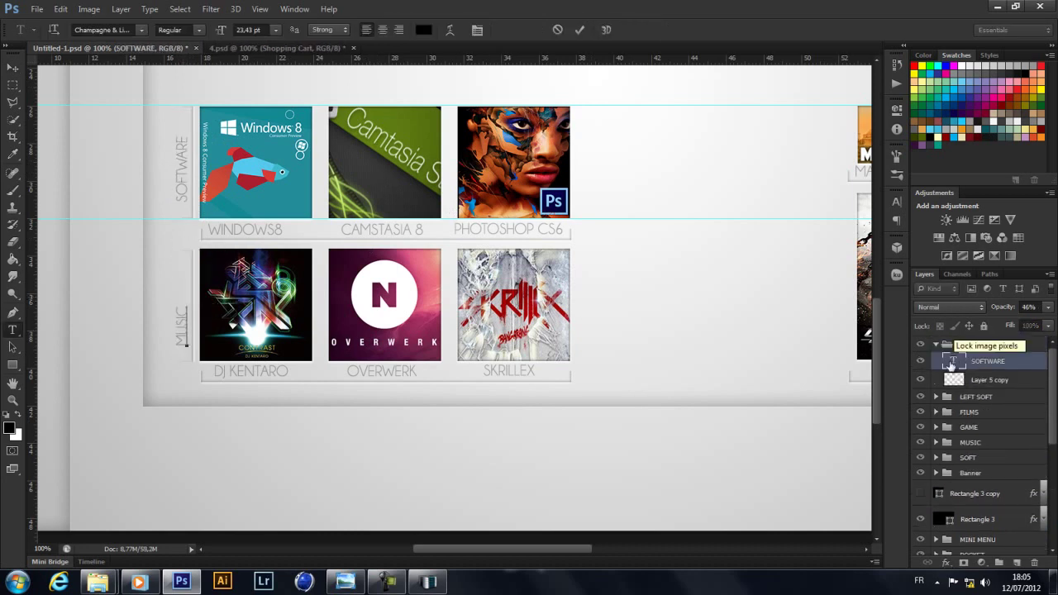
left_click(936, 346)
left_click(979, 361)
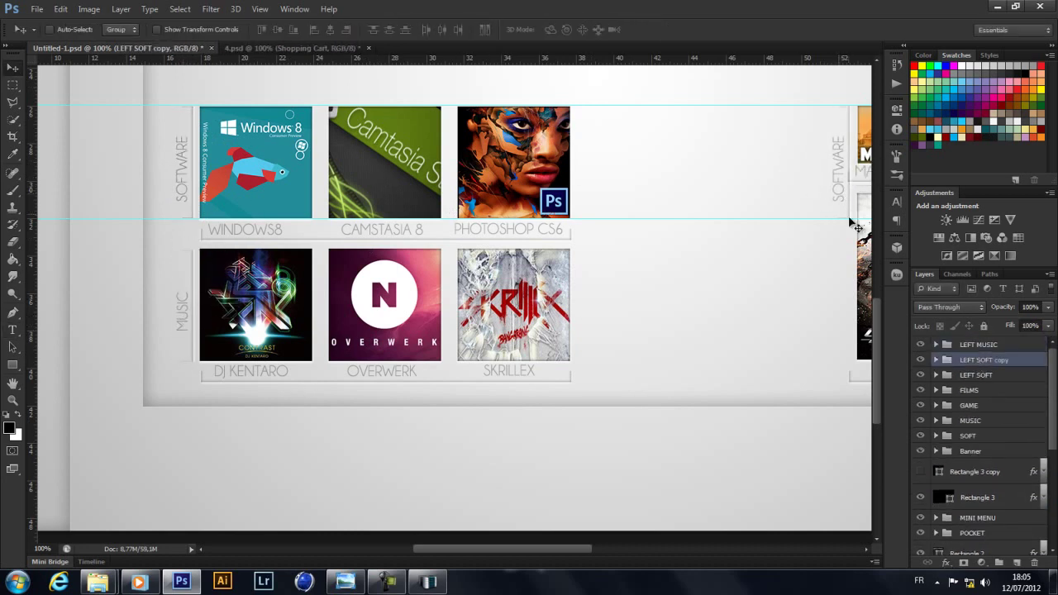
key("Return")
Position another copied label group, retype its label as MOVIE and rename the group.
left_click(935, 359)
left_click(957, 395)
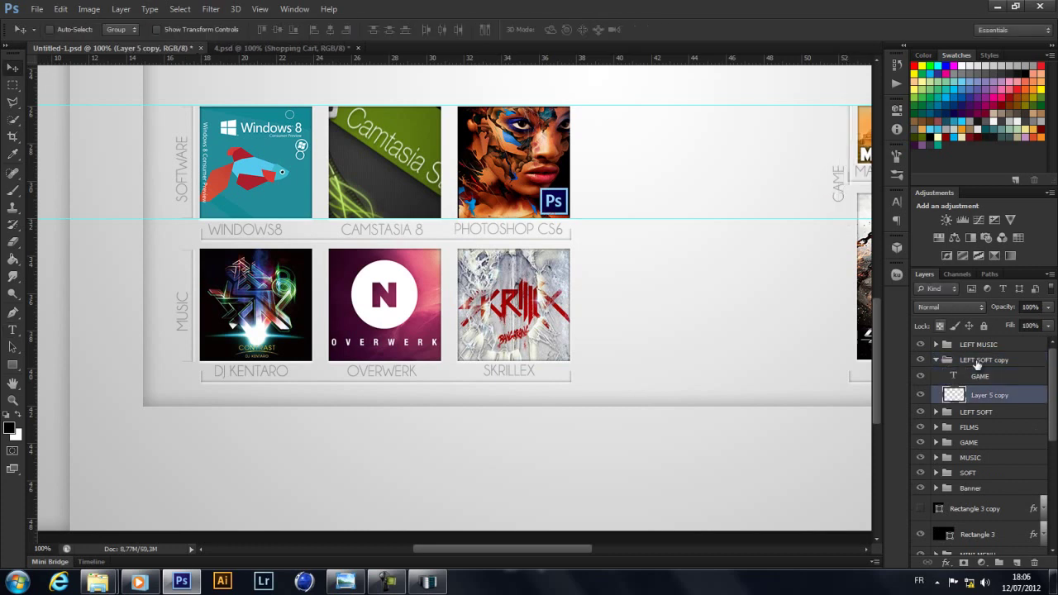
left_click(977, 361)
left_click(936, 359)
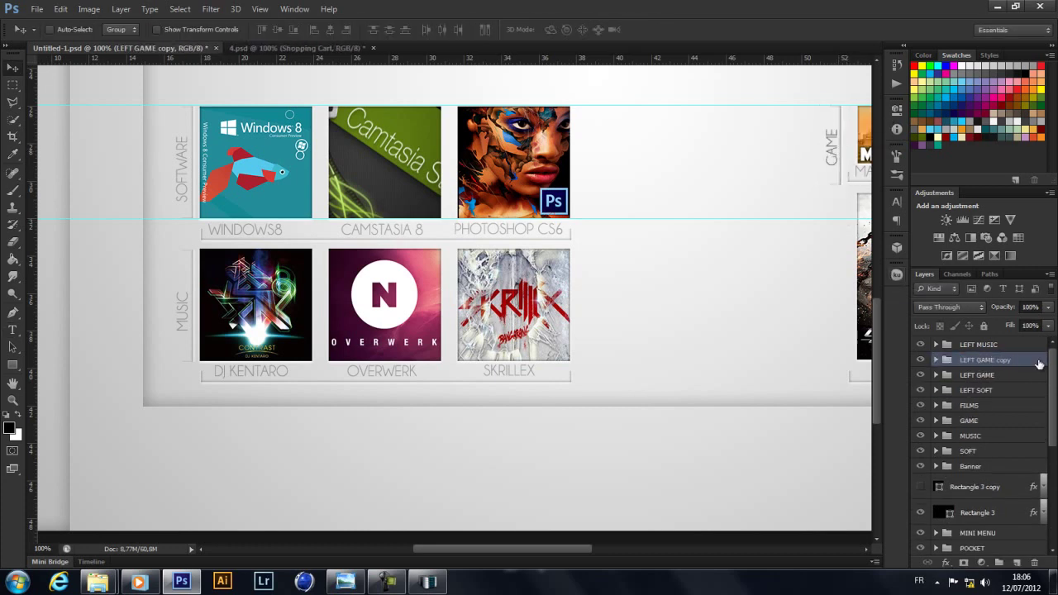
left_click(936, 359)
double_click(954, 376)
type("MOVIE")
double_click(988, 360)
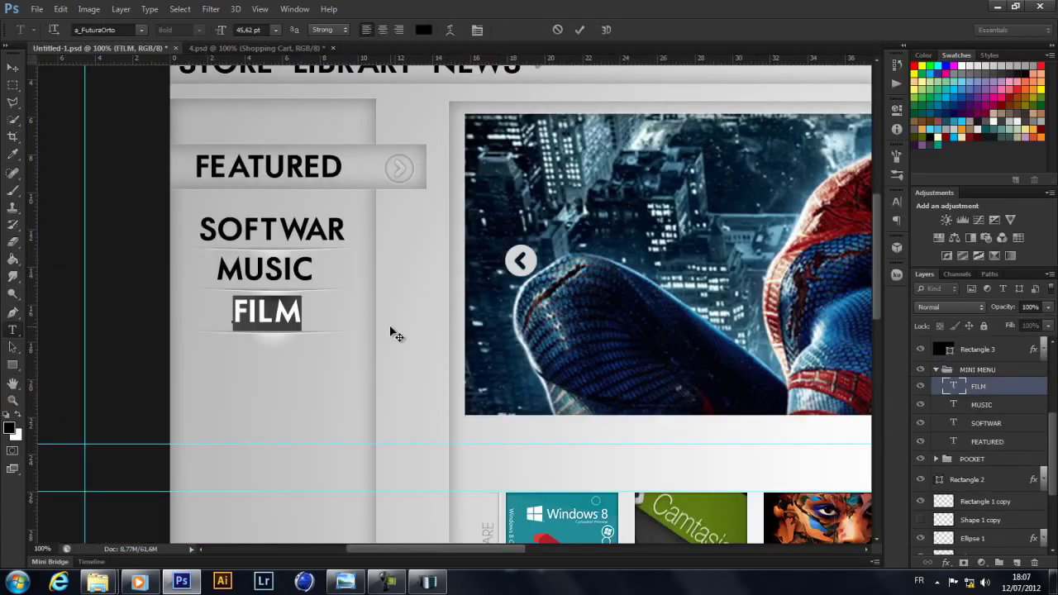
Recolour the STORE menu text teal and give it a drop shadow.
scroll(337, 282, "up", 3)
scroll(983, 446, "down", 3)
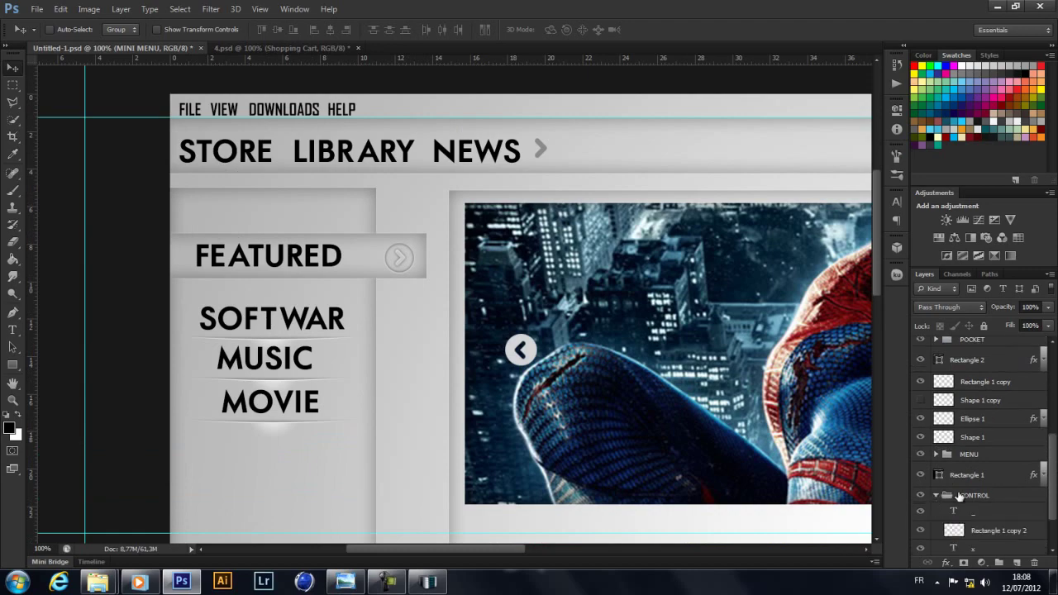
double_click(952, 507)
left_click(994, 132)
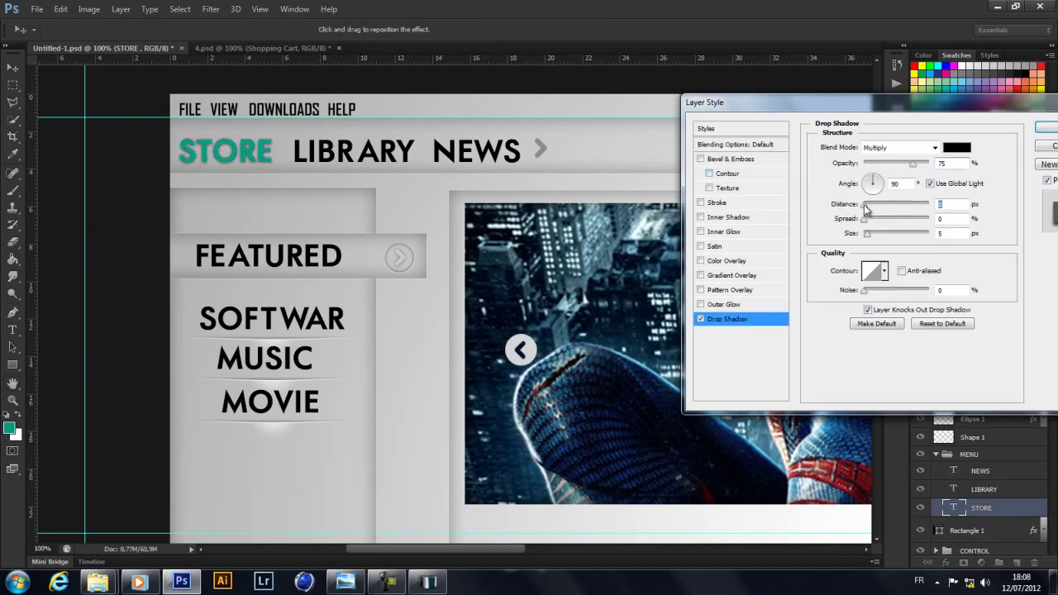
left_click(1044, 130)
key("ctrl+plus")
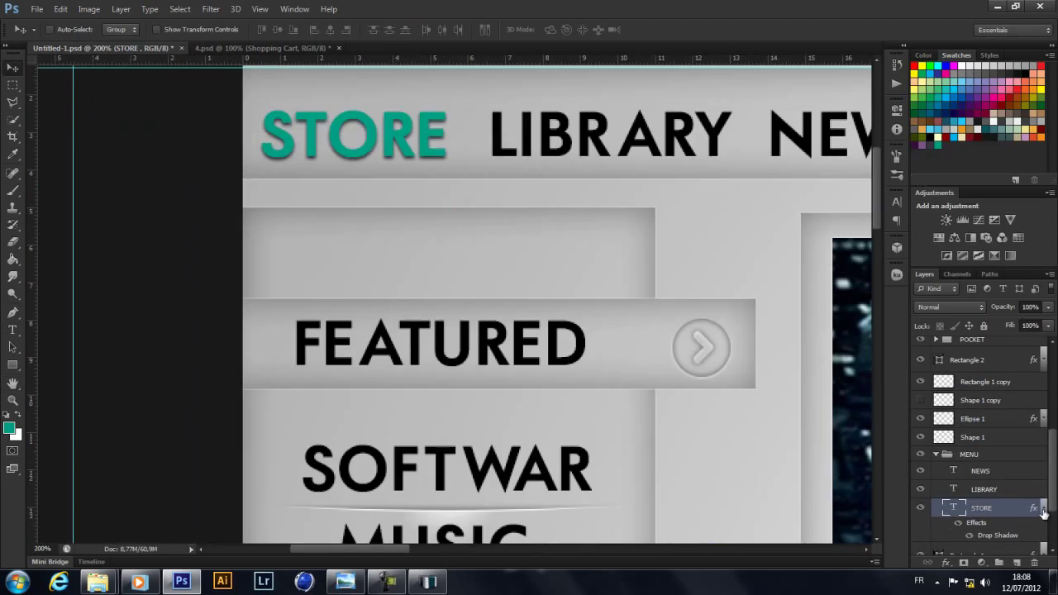
key("ctrl+z")
key("ctrl+minus")
Paste the copied layer style onto the LIBRARY text layer.
left_click(988, 489)
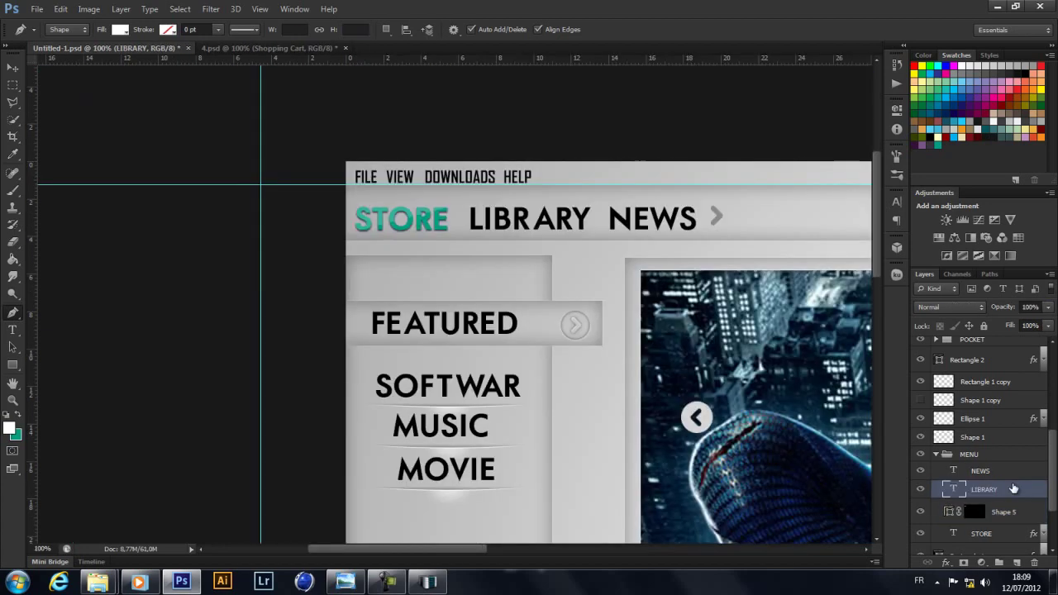
right_click(983, 489)
left_click(877, 384)
right_click(983, 489)
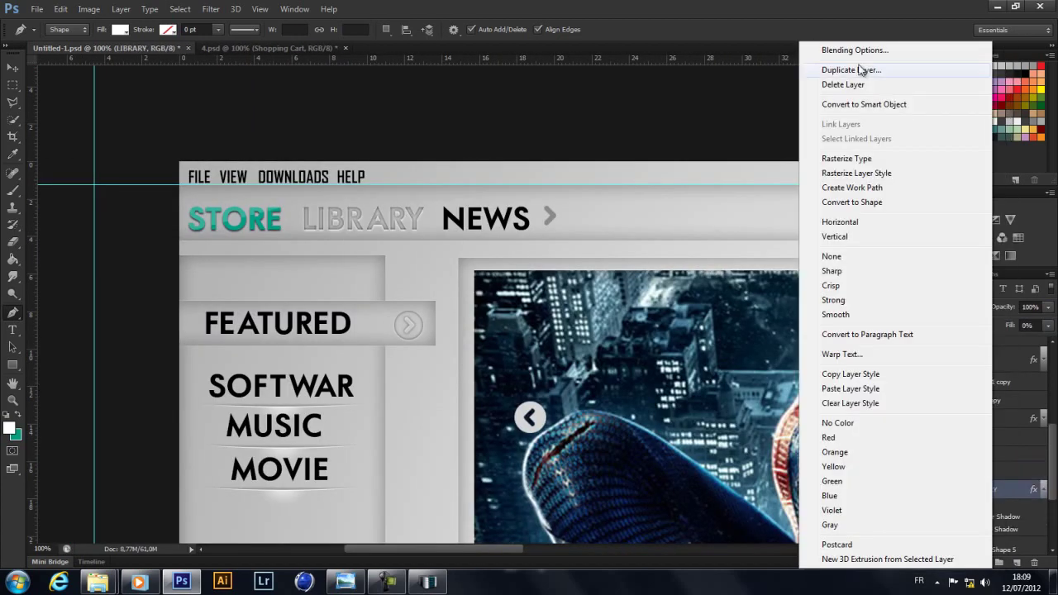
left_click(908, 42)
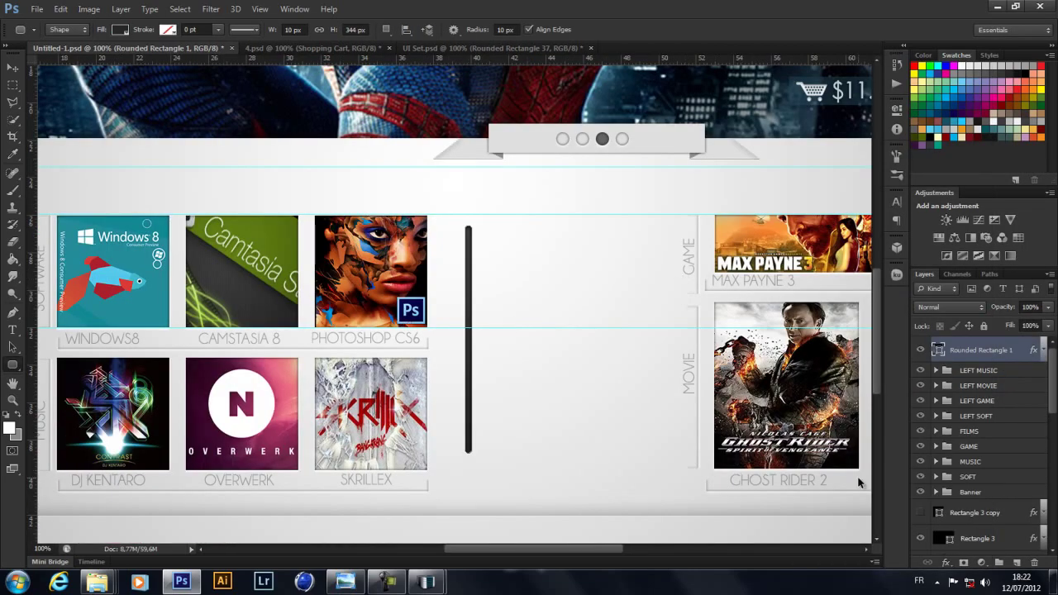
Duplicate the vertical bar and shorten the copy into a scroll thumb.
key("ctrl+j")
key("ctrl+t")
left_click_drag(468, 451, 468, 328)
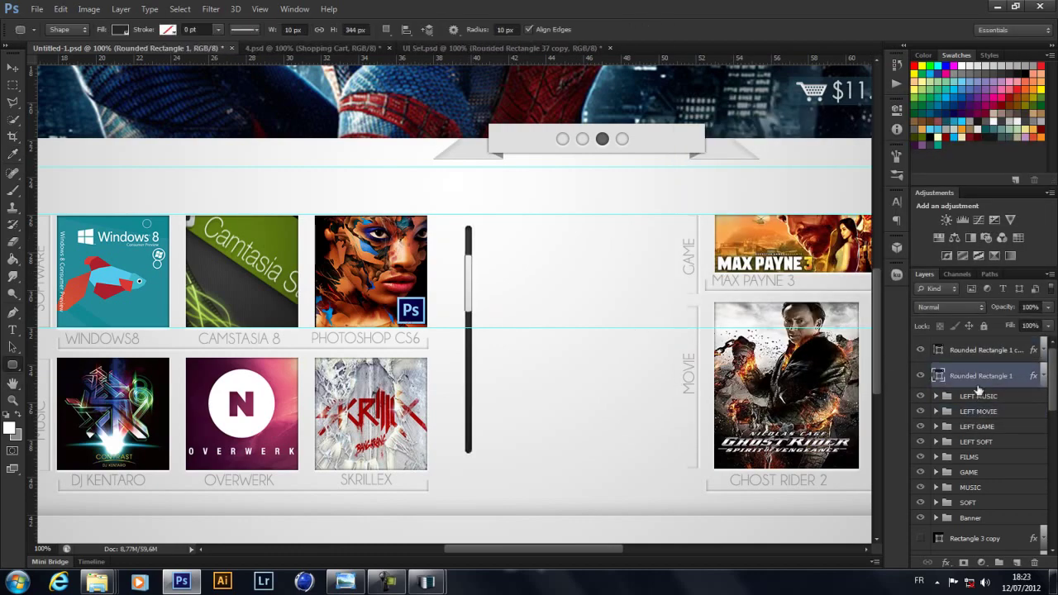
left_click(975, 426)
key("ctrl+minus")
key("Return")
key("ctrl+plus")
type("scroll")
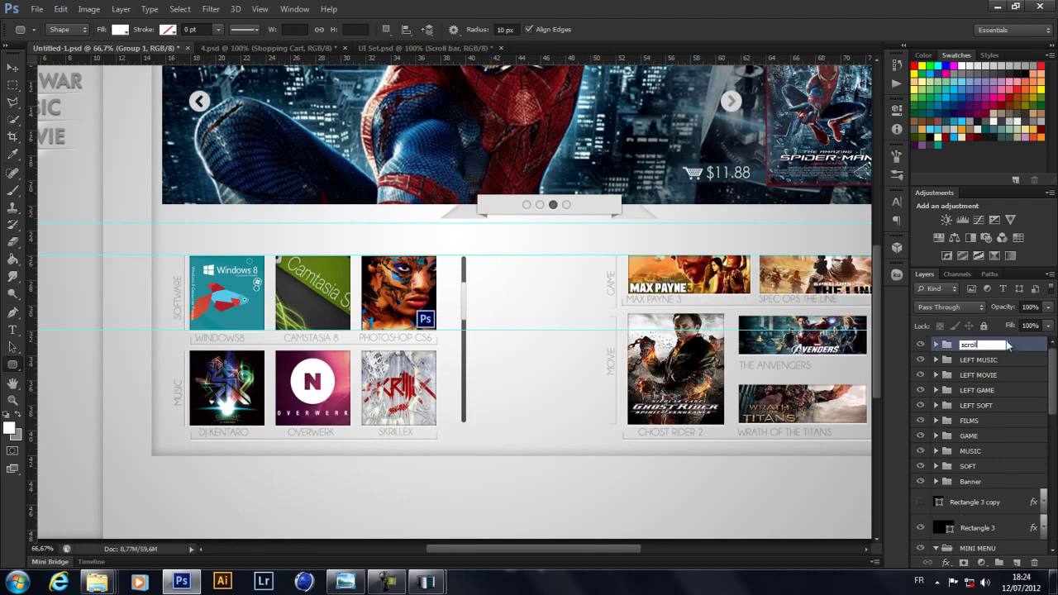
Group the bar and thumb as 'bar' and place a copy beside the GAME and MOVIE rows.
type("bar")
key("Return")
key("ctrl+j")
key("ctrl+t")
left_click_drag(526, 548, 590, 552)
left_click_drag(333, 383, 350, 383)
key("Return")
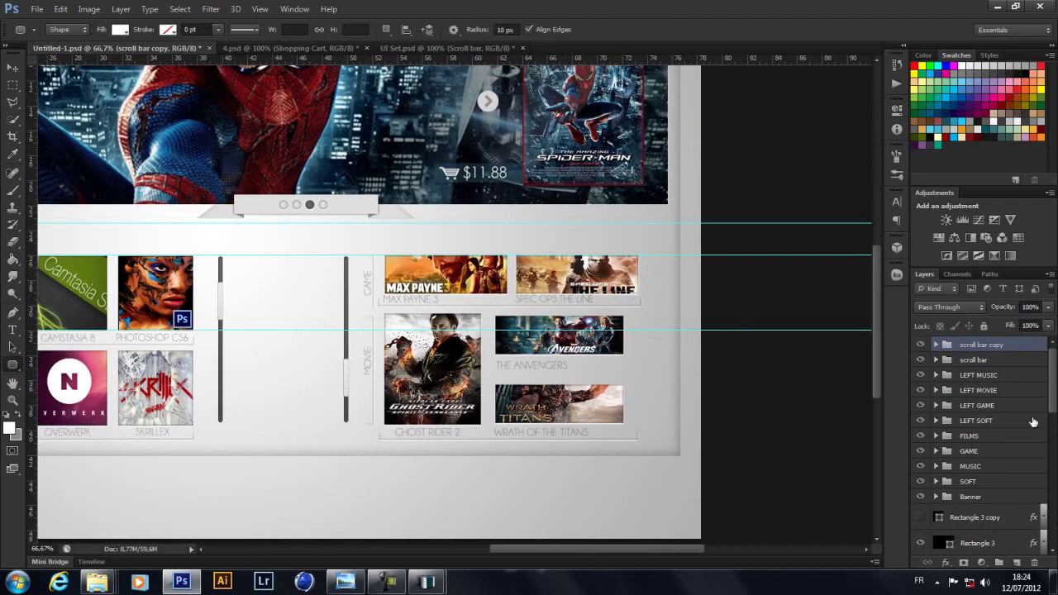
Finish the YouTube address text and group it with the DESIGNED BY and signature layers.
left_click(345, 369, "ctrl")
key("u")
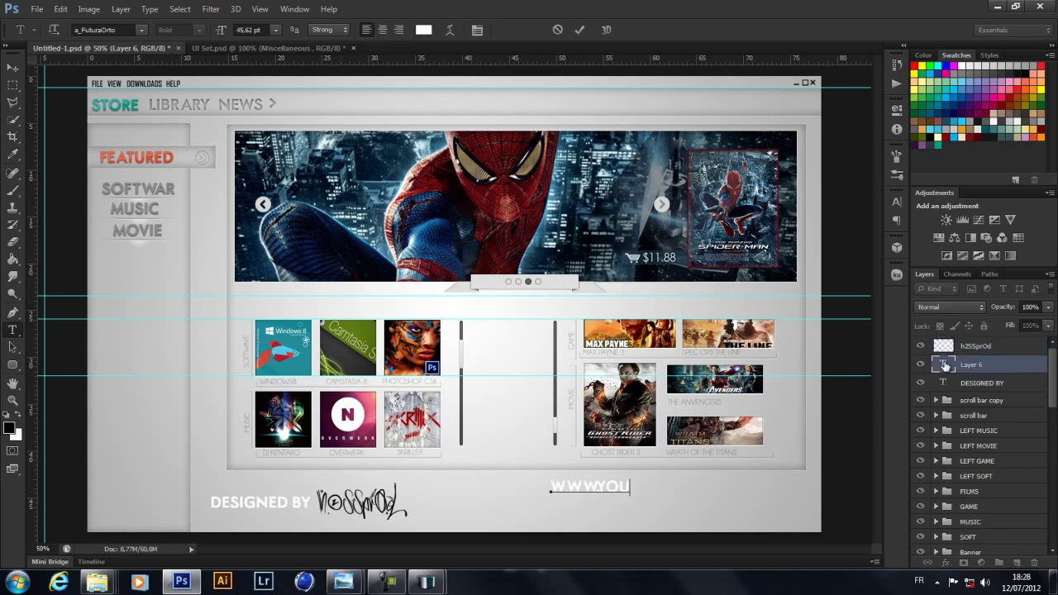
key("ctrl+Return")
key("ctrl+plus")
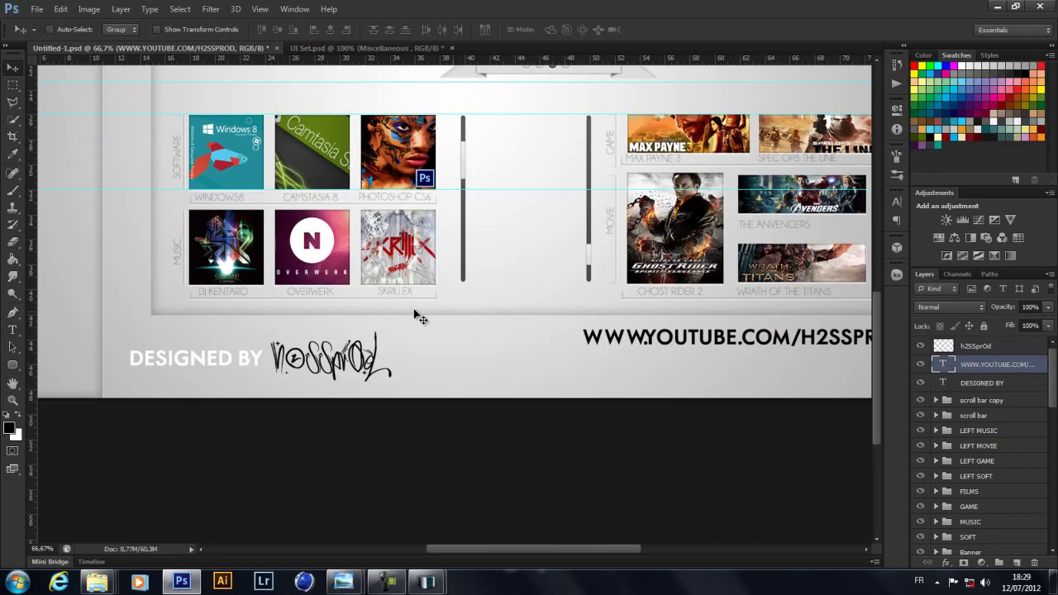
left_click(920, 345)
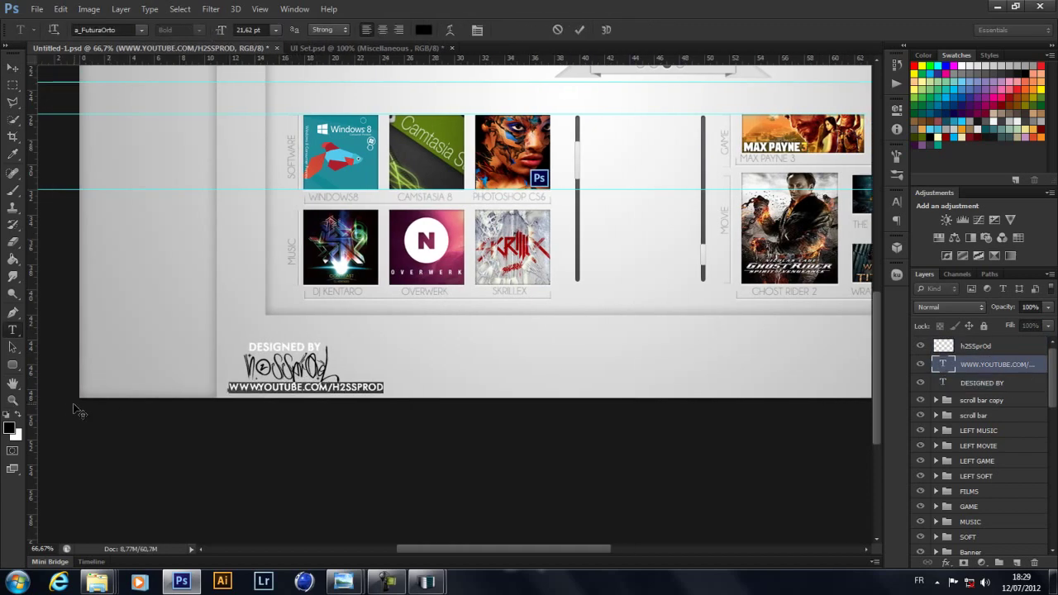
left_click(972, 345, "shift")
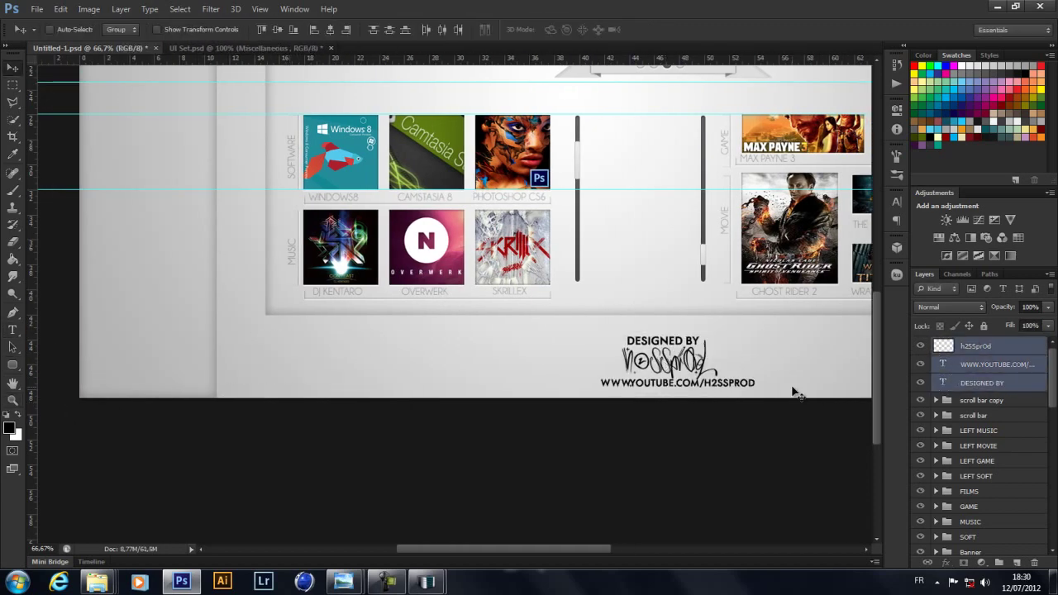
key("ctrl+minus")
key("ctrl+g")
double_click(972, 345)
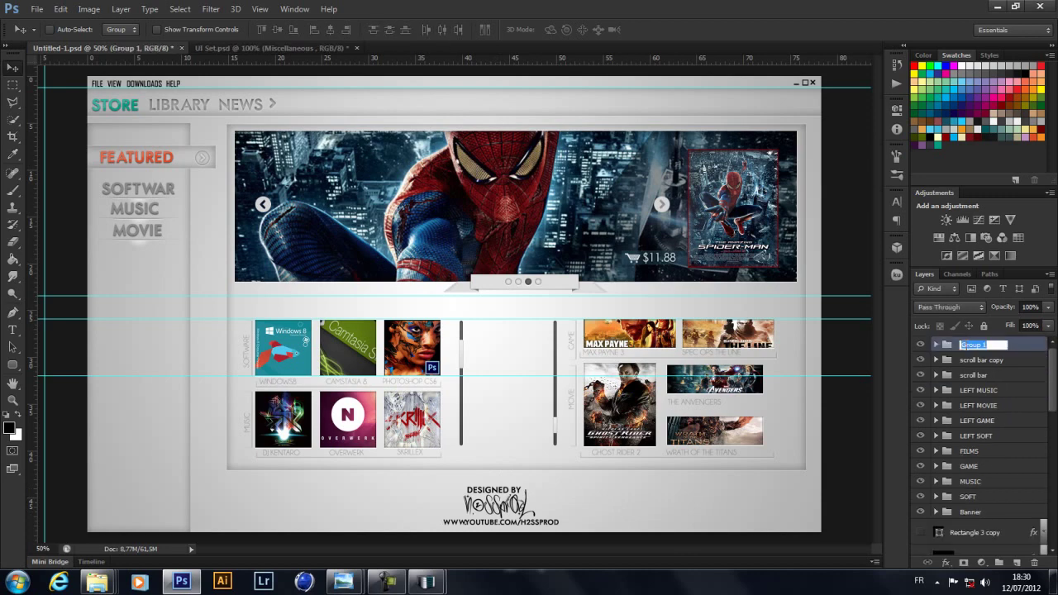
left_click(936, 344)
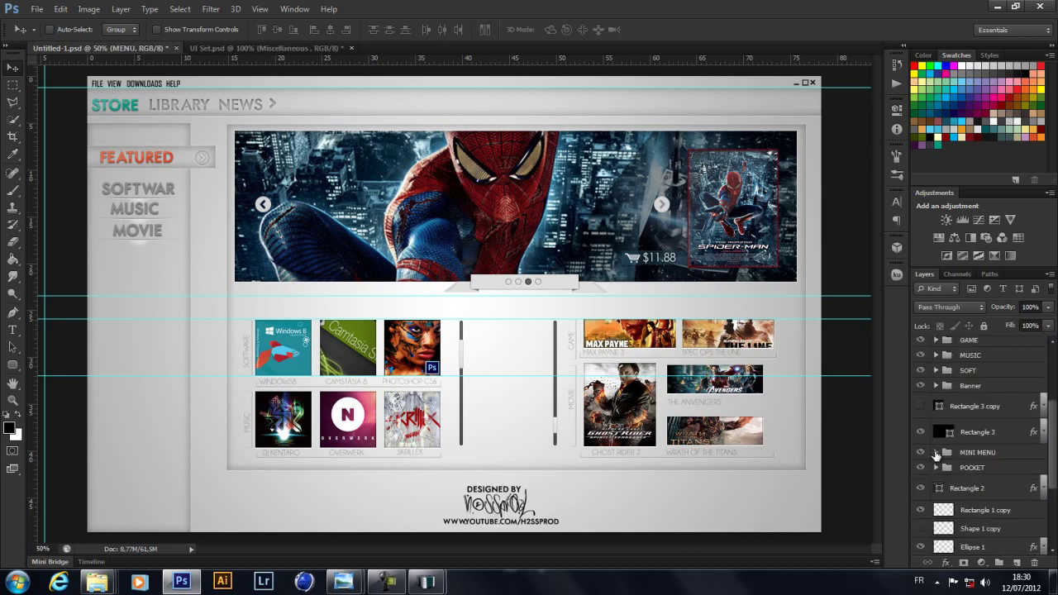
left_click(975, 435)
left_click(1011, 361, "shift")
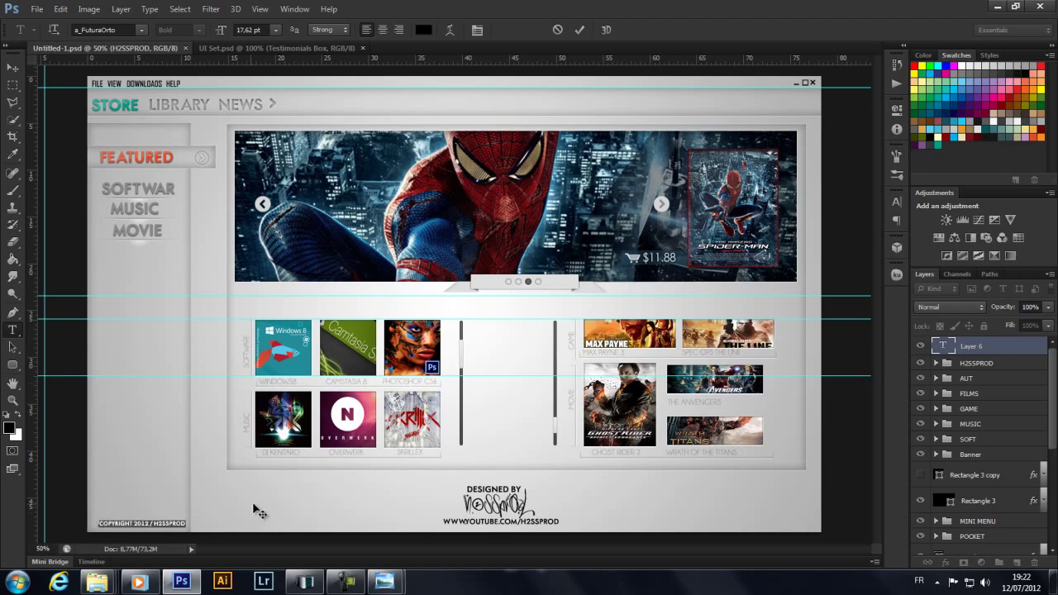
Place the © custom shape beside the copyright text.
right_click(12, 363)
left_click(83, 427)
left_click(546, 99)
double_click(943, 350)
left_click(956, 226)
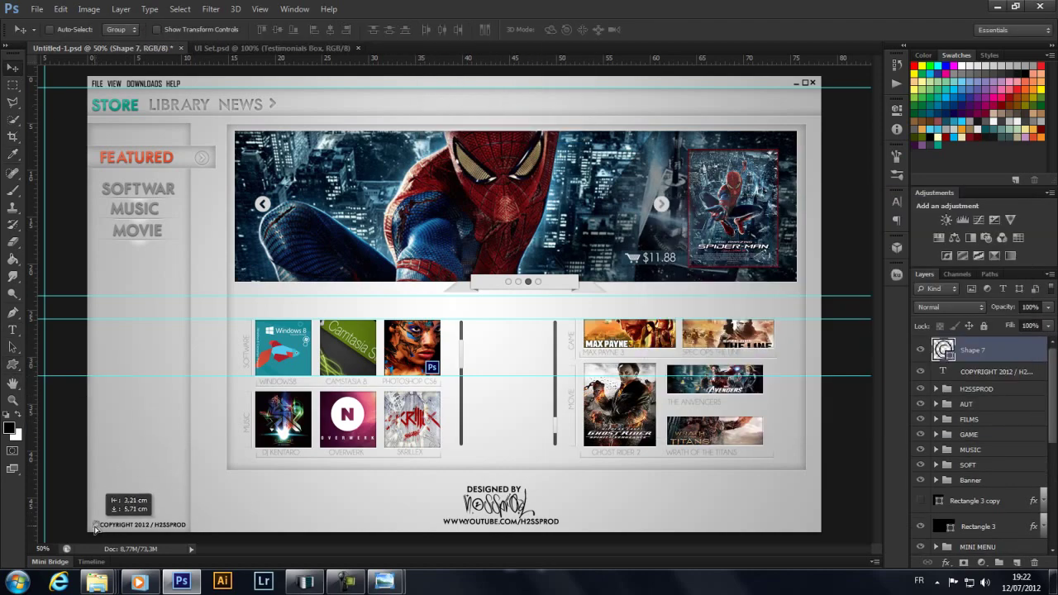
key("ctrl+plus")
key("ctrl+plus")
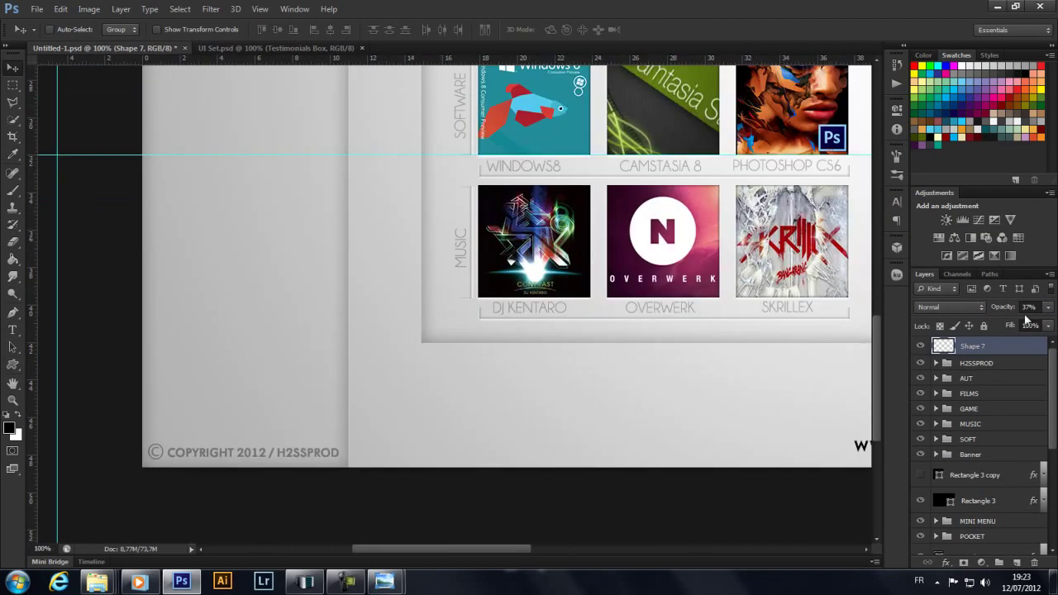
left_click_drag(319, 389, 322, 392)
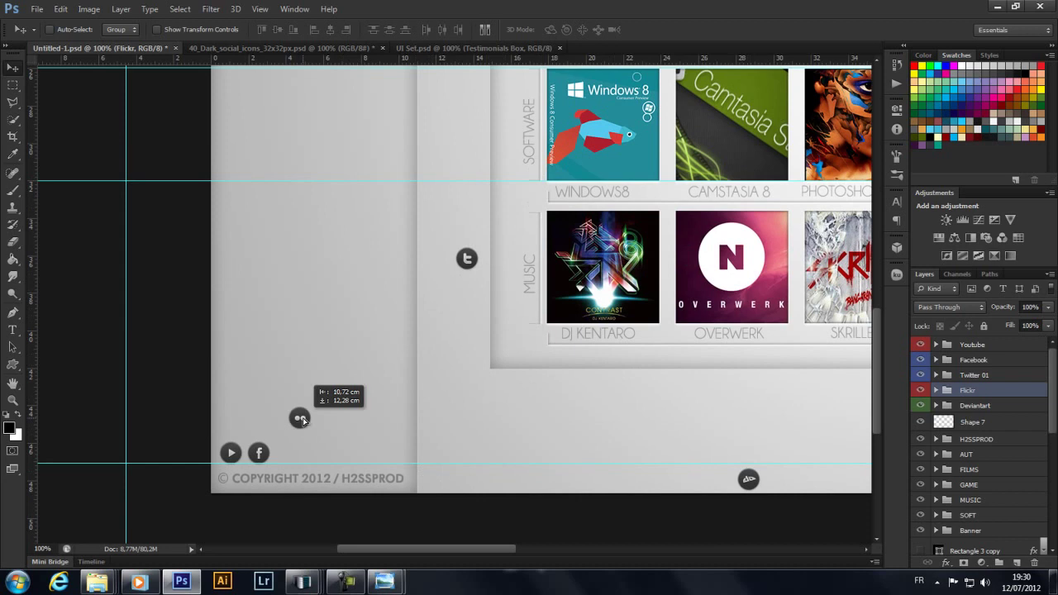
Arrange the Flickr, DeviantArt and Twitter icons in the footer row and group all five as POCKET.
left_click_drag(692, 261, 310, 452)
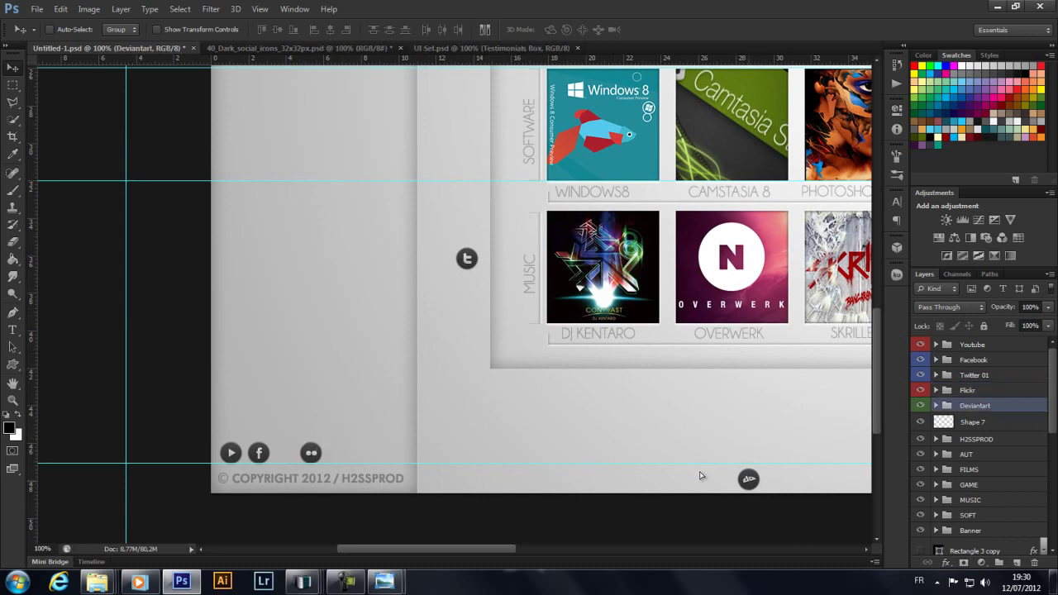
left_click_drag(748, 481, 339, 452)
left_click_drag(467, 260, 283, 452)
left_click(1000, 405, "shift")
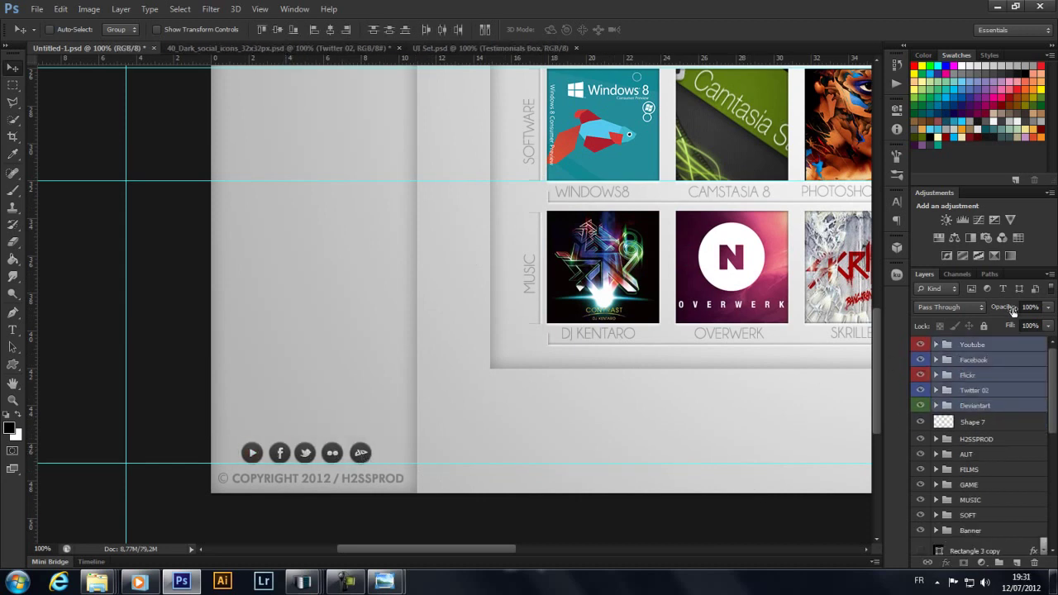
key("ctrl+g")
double_click(971, 344)
type("SOCIAL NET")
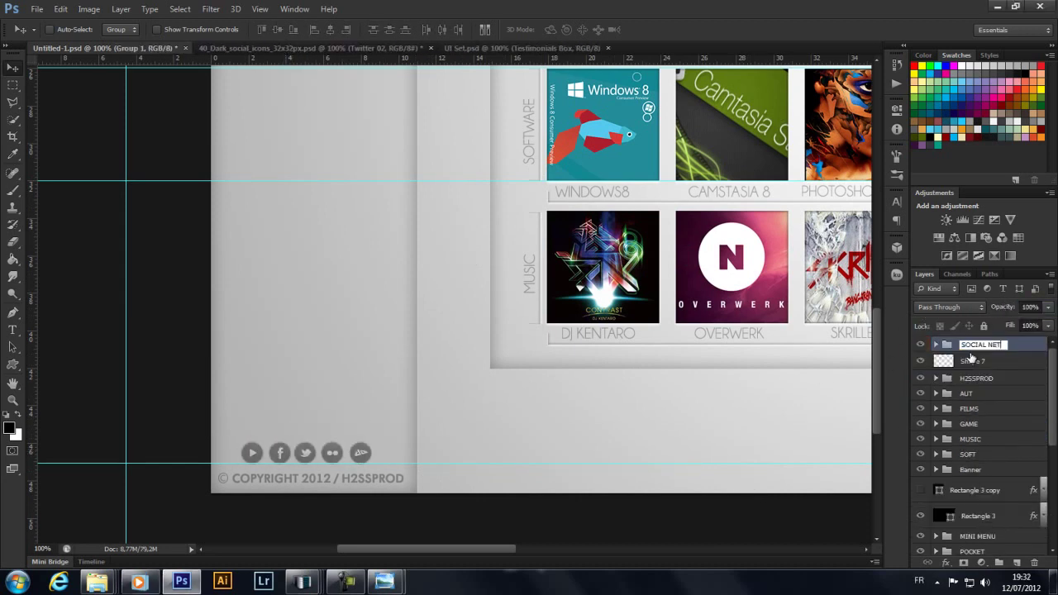
type("POCKET")
key("Return")
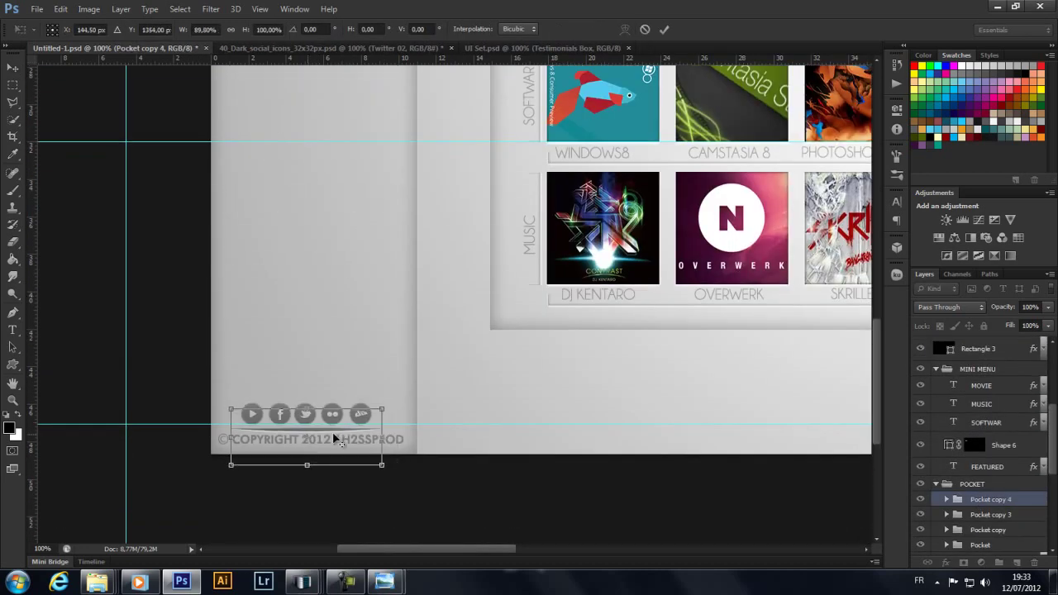
key("Return")
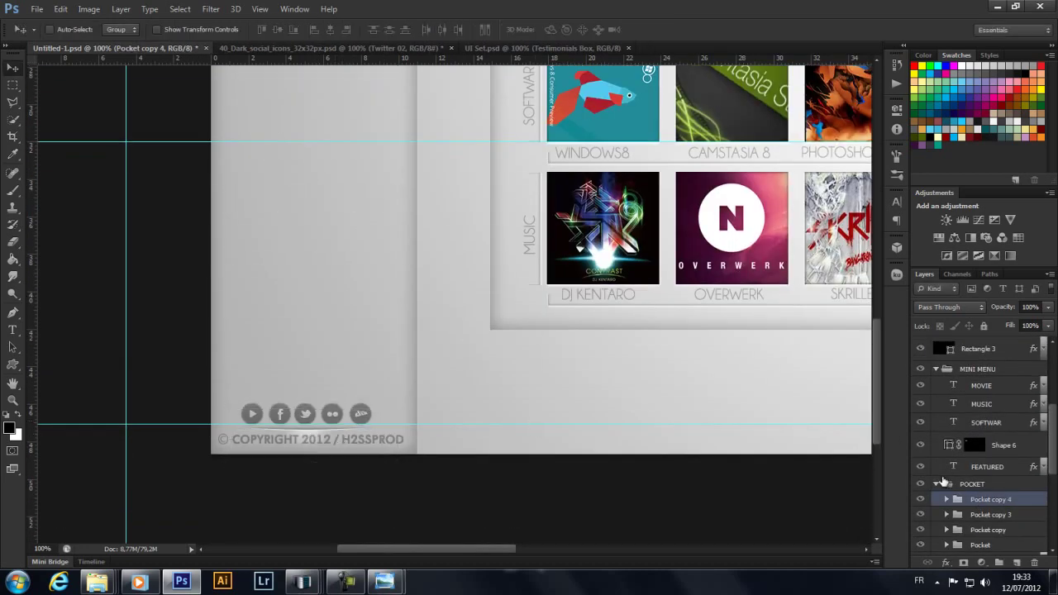
left_click(935, 484)
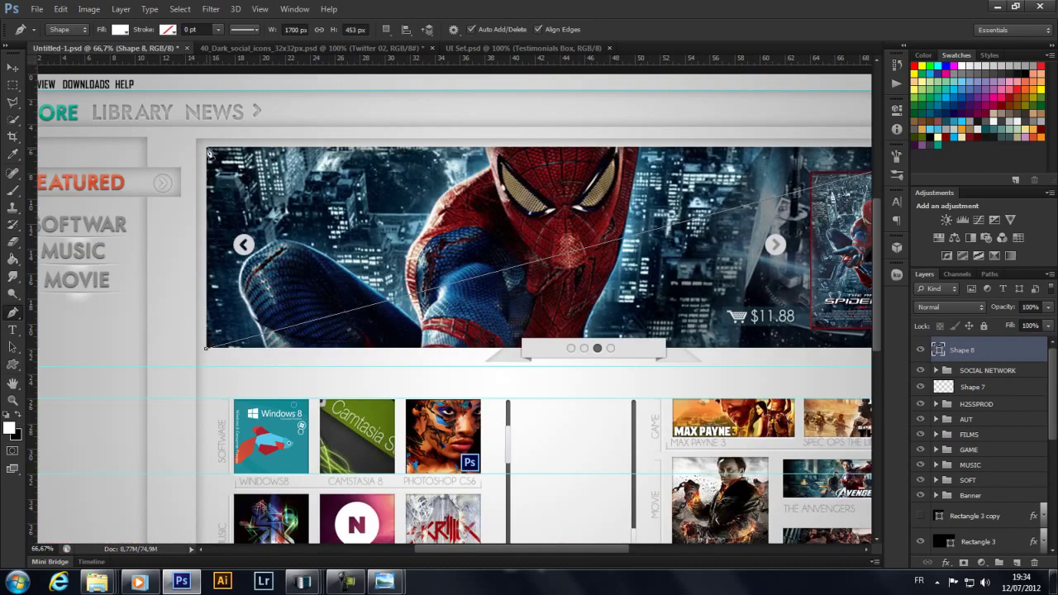
Place a faint low-opacity white reflection shape over the Windows 8 tile.
left_click(209, 152)
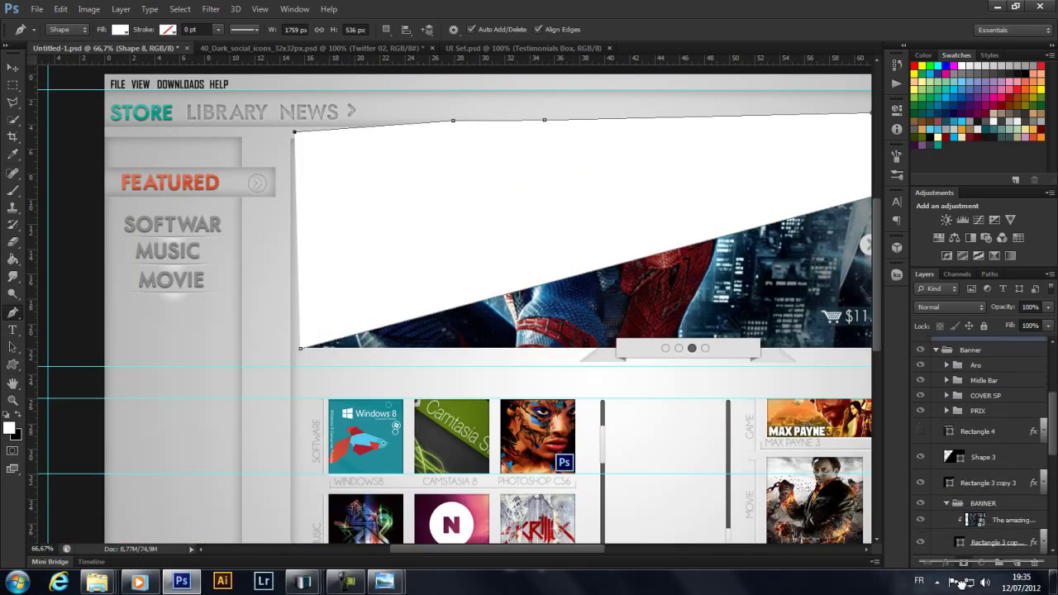
left_click_drag(990, 468, 1013, 499)
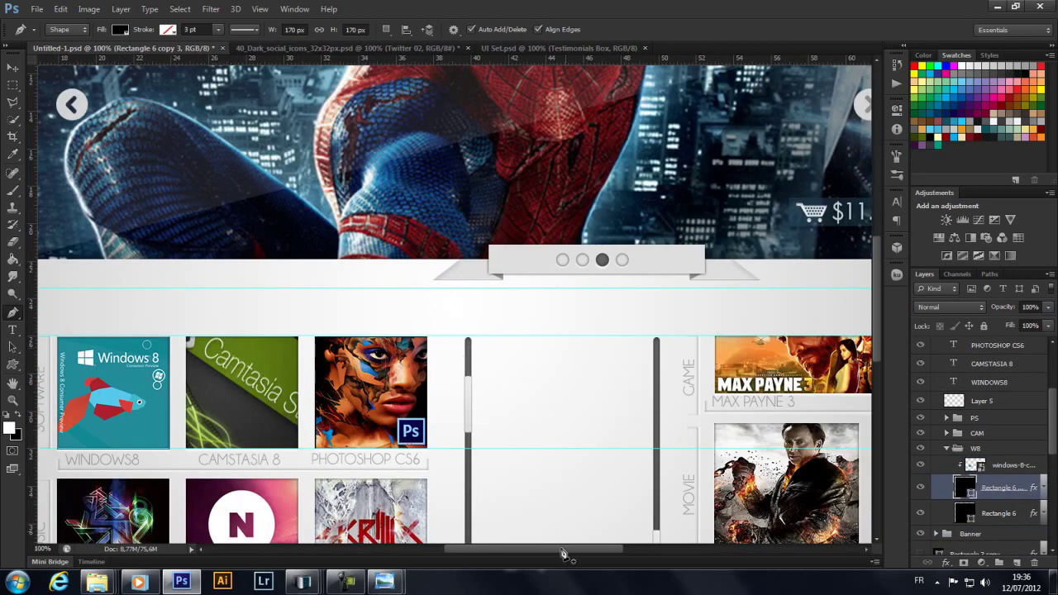
left_click_drag(564, 553, 507, 554)
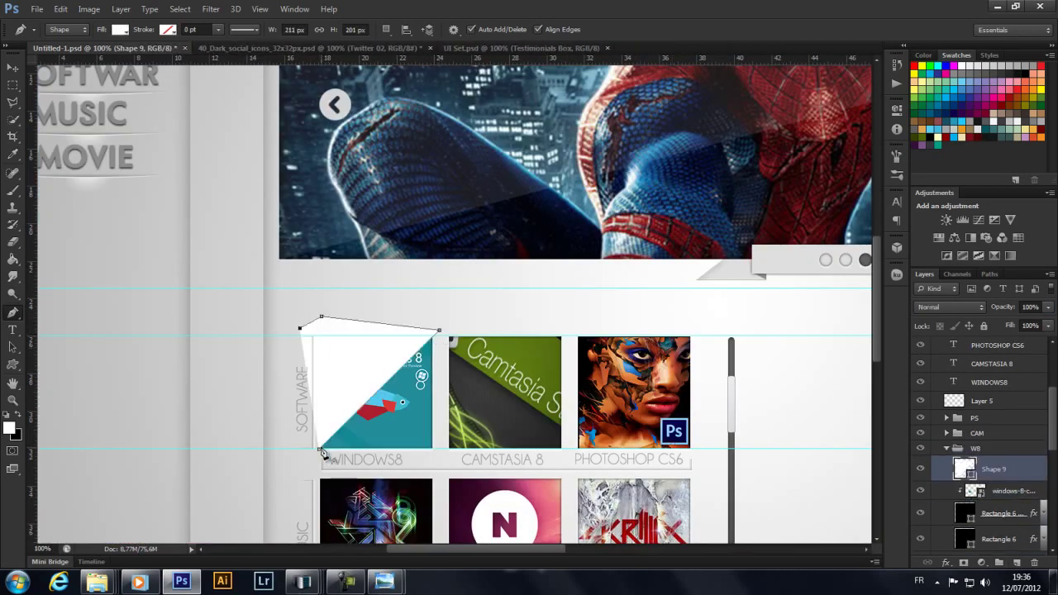
left_click_drag(986, 454, 980, 403)
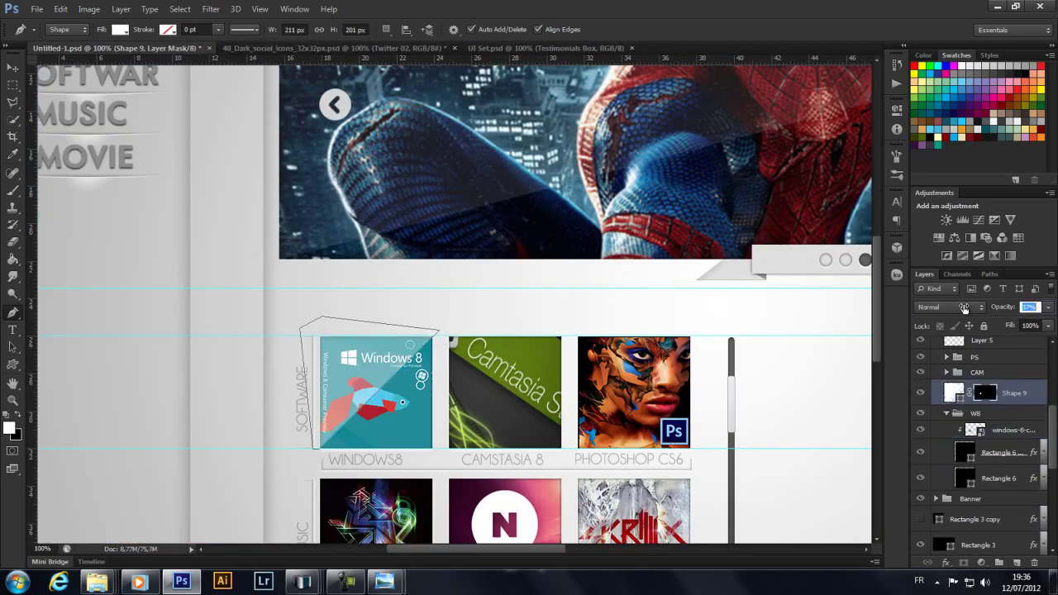
left_click_drag(963, 307, 942, 307)
Duplicate the reflection over the Camtasia tile inside the SOFT group.
key("ctrl+j")
left_click_drag(372, 388, 504, 388)
mouse_move(991, 413)
left_mouse_down()
mouse_move(1013, 390)
mouse_move(1008, 466)
left_mouse_up()
left_click(1010, 308)
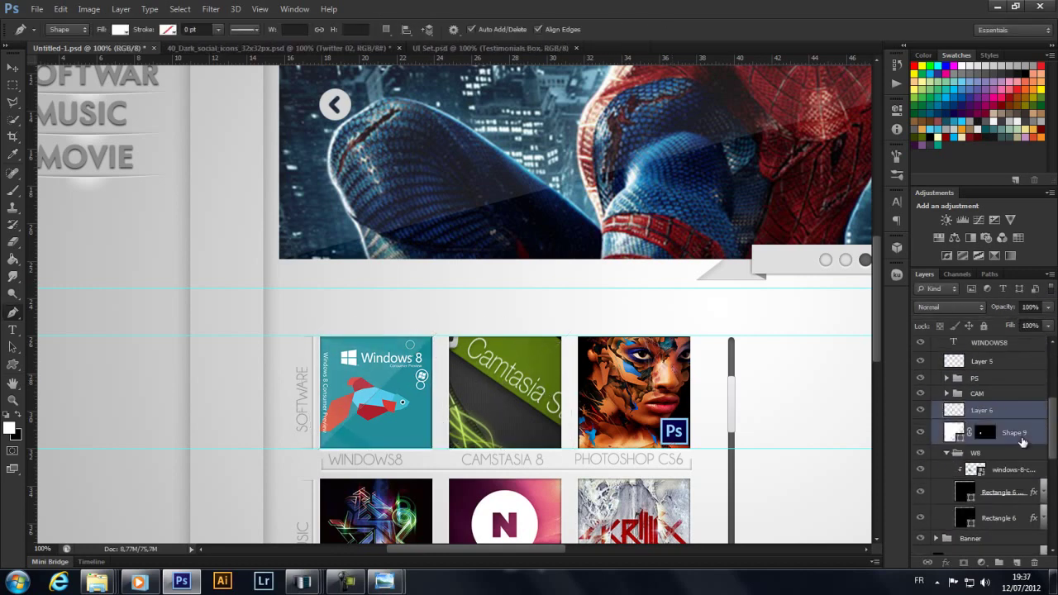
left_click_drag(1002, 357, 989, 410)
key("v")
key("ctrl+j")
left_click_drag(375, 392, 633, 392)
Copy the reflection onto the Photoshop, DJ Kentaro and Overwerk tiles.
key("ctrl+j")
scroll(826, 413, "down", 3)
key("ctrl+shift+bracketright")
key("ctrl+j")
mouse_move(615, 302)
left_mouse_down()
mouse_move(357, 444)
mouse_move(486, 444)
mouse_move(371, 426)
left_mouse_up()
key("ctrl+j")
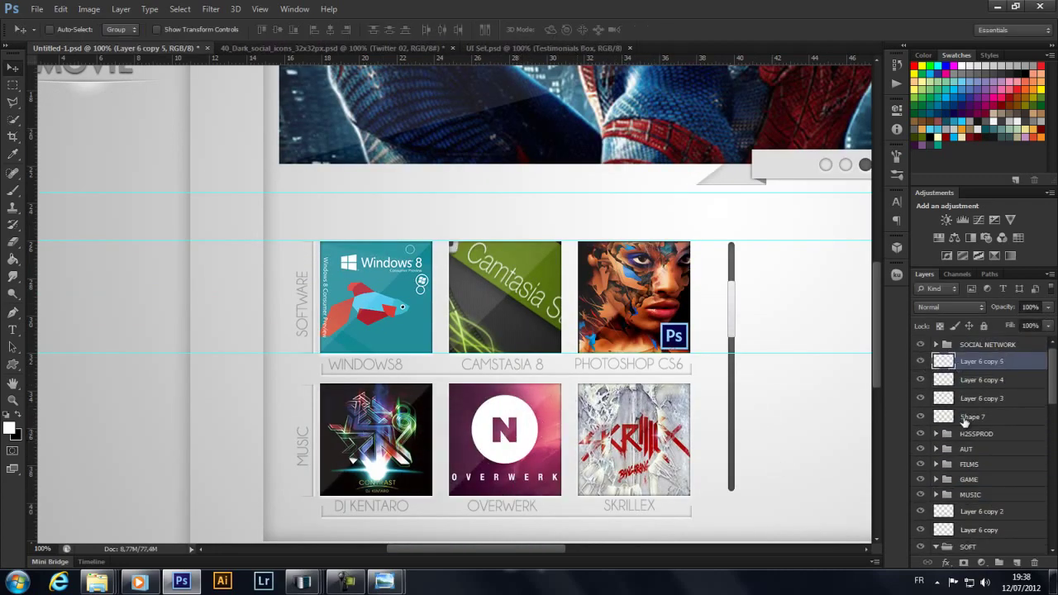
Draw a masked reflection shape over the Spec Ops and Max Payne game banners.
left_click(963, 422)
left_click(578, 531, "ctrl")
scroll(330, 413, "right", 5)
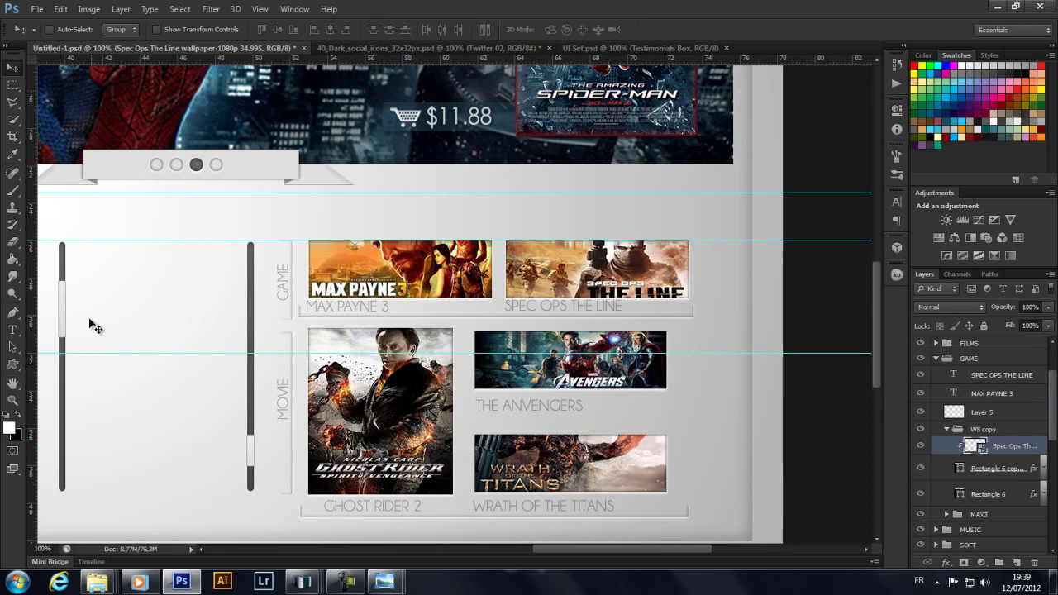
left_click(310, 306)
left_click(501, 242)
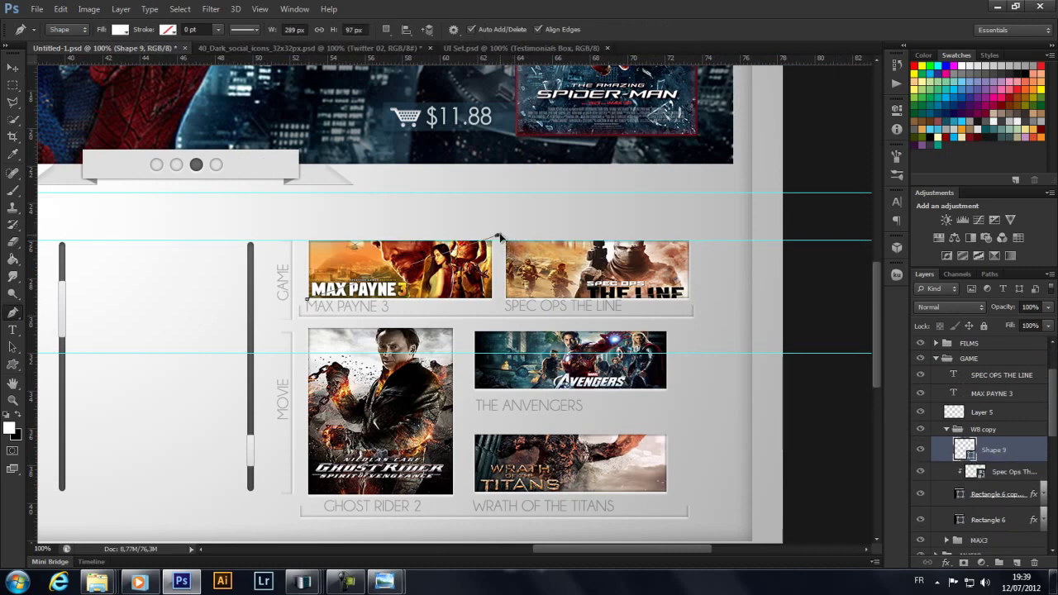
left_click(259, 225)
left_click(310, 306)
left_click(981, 563, "alt")
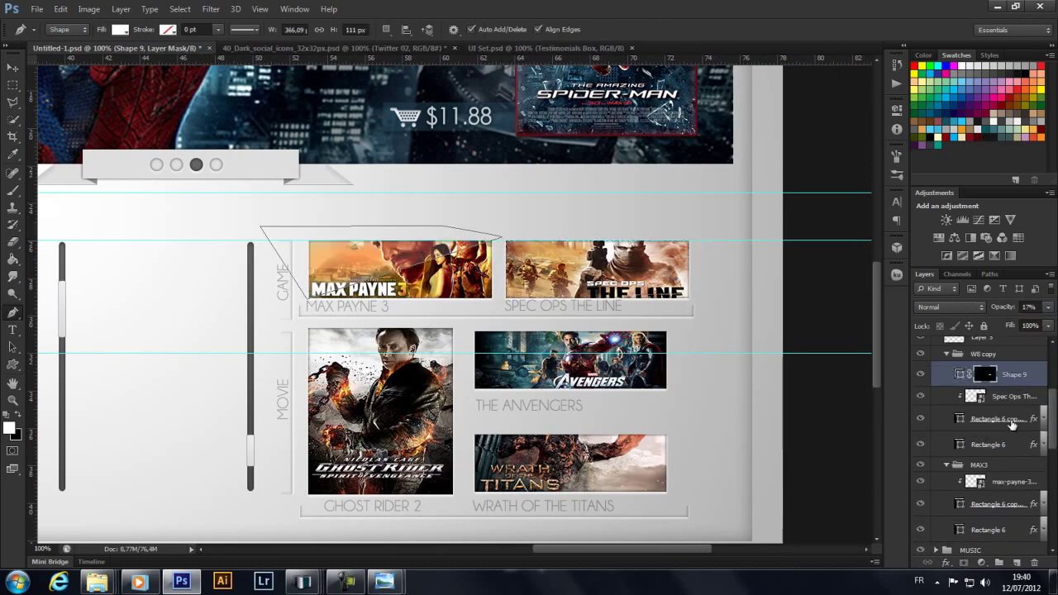
Try a reflection over Wrath of the Titans, then undo the unwanted shape.
key("v")
left_click(946, 429)
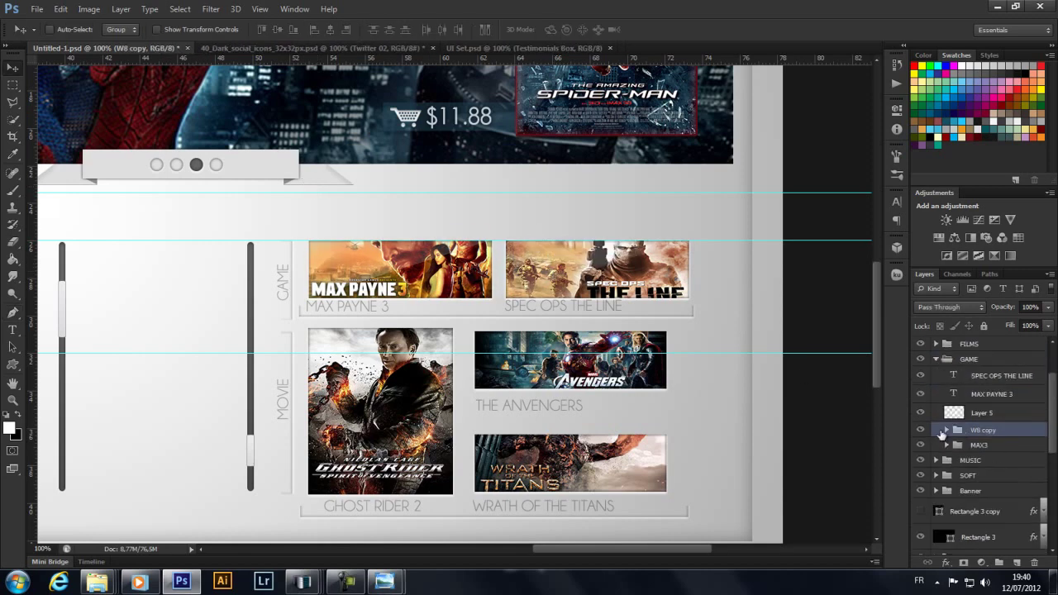
left_click(986, 468)
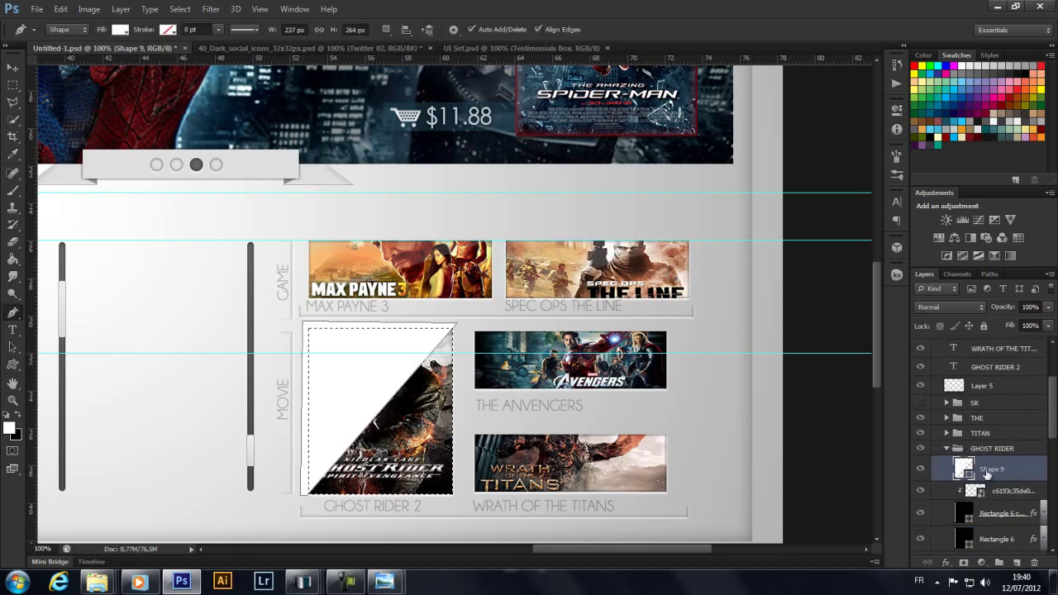
left_click_drag(1000, 310, 950, 310)
left_click(946, 433)
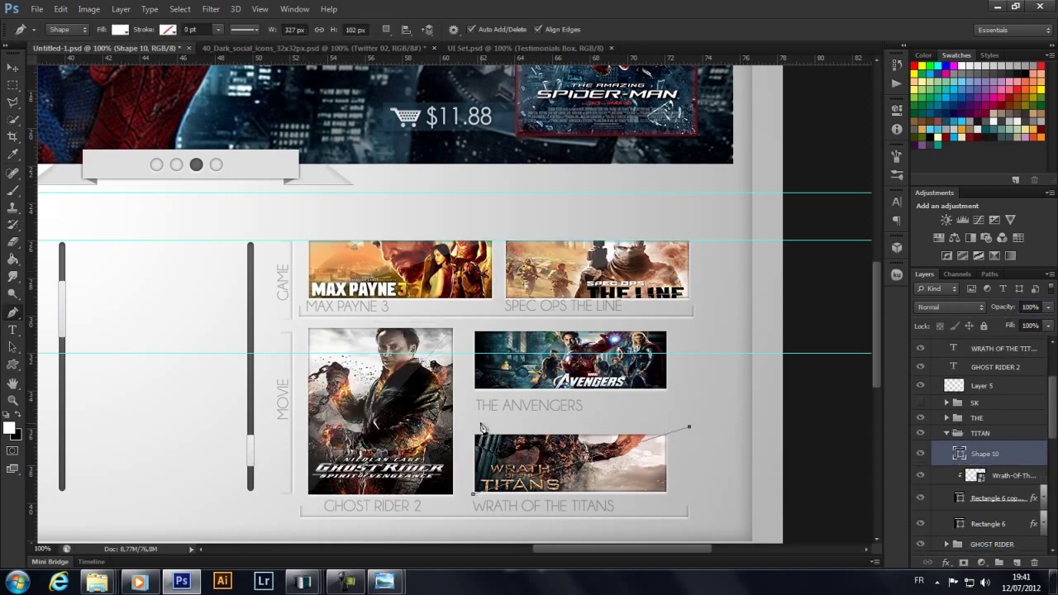
key("ctrl+alt+z")
key("ctrl+alt+z")
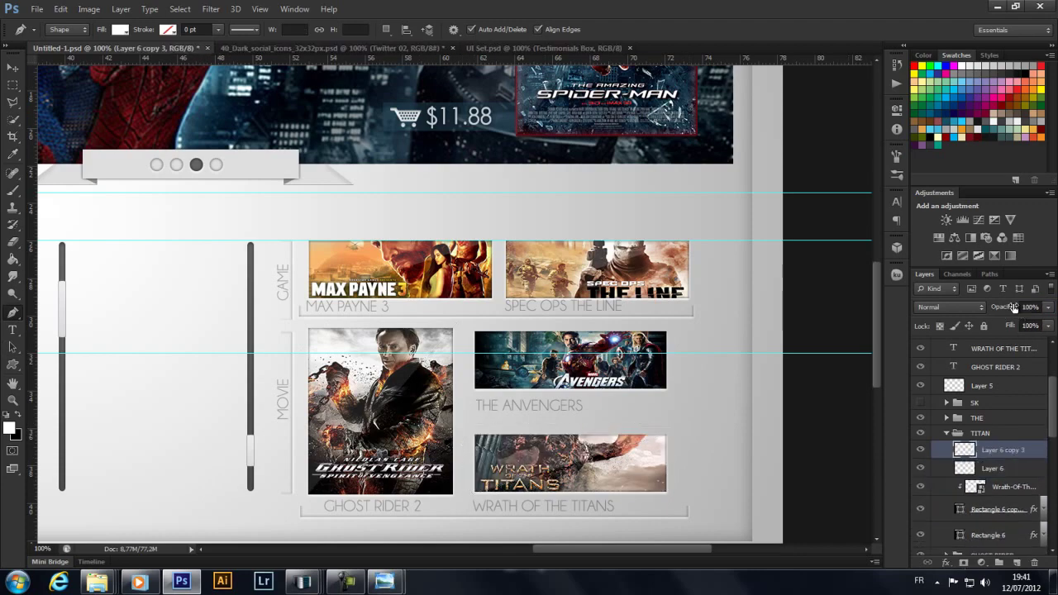
key("ctrl+alt+z")
key("ctrl+alt+z")
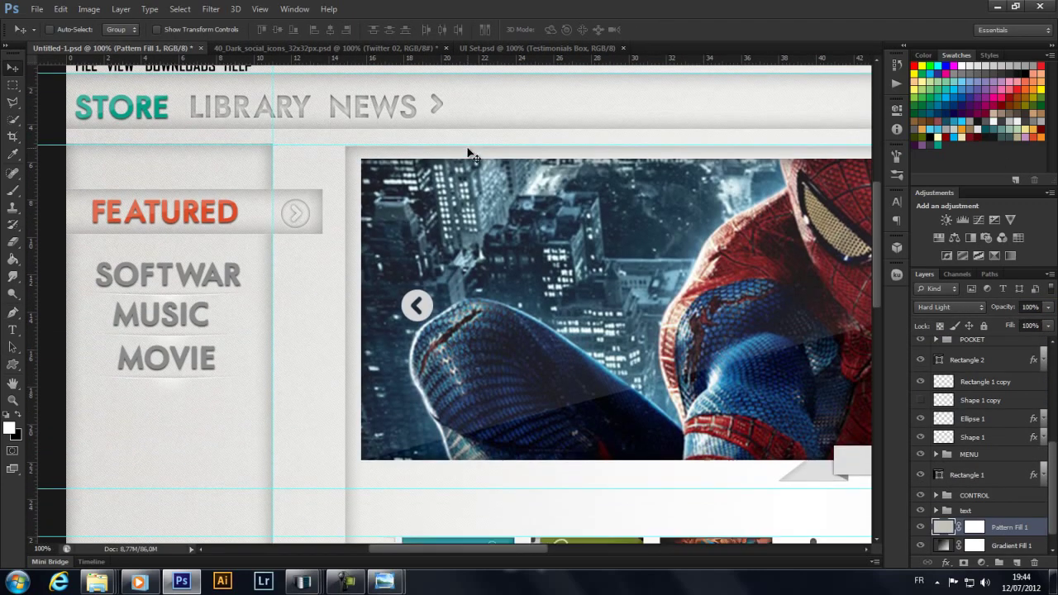
Add a horizontal guide near the layout bottom and marquee an area above FEATURED.
key("ctrl+minus")
key("ctrl+minus")
left_click_drag(468, 154, 349, 468)
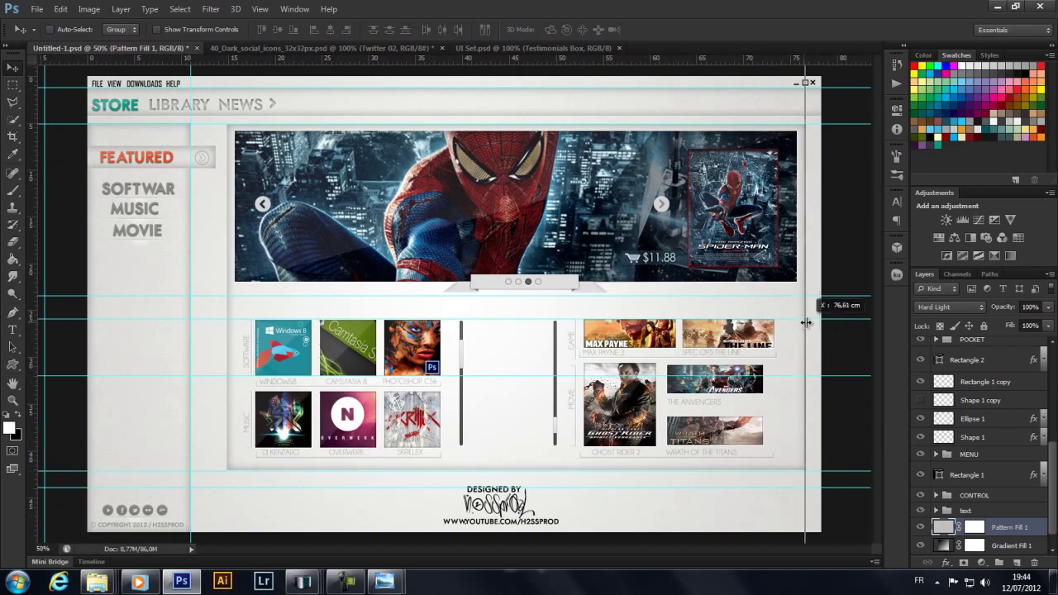
key("ctrl+plus")
left_click_drag(238, 170, 366, 195)
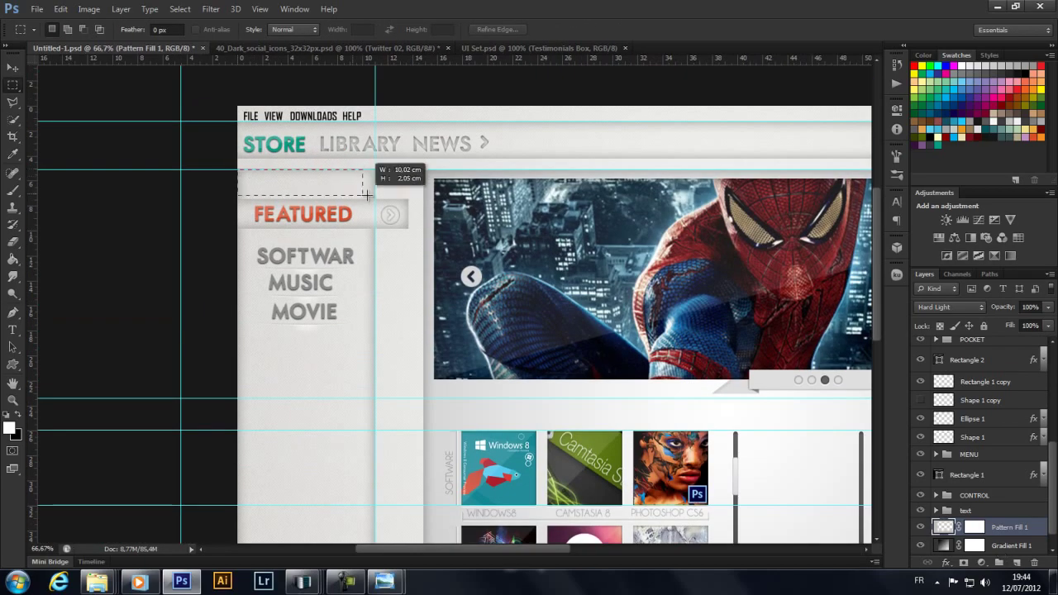
Zoom in on the menu and FEATURED area and select the FILE text layer.
scroll(371, 197, "down", 3)
scroll(432, 472, "up", 1)
scroll(330, 330, "up", 2)
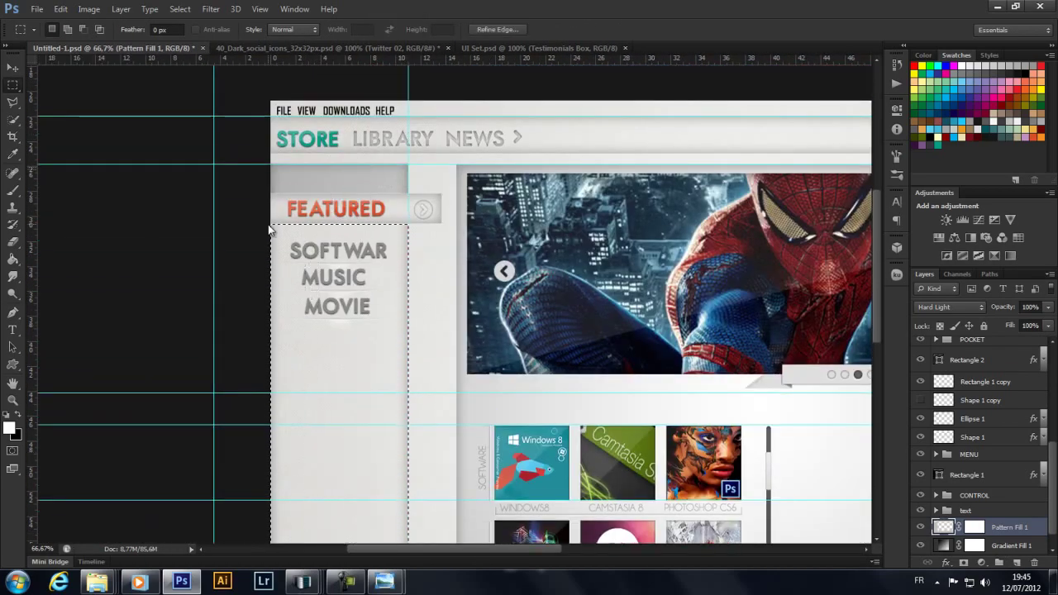
scroll(118, 179, "up", 1)
scroll(118, 179, "right", 2)
scroll(119, 179, "right", 5)
scroll(746, 196, "left", 4)
scroll(193, 180, "left", 1)
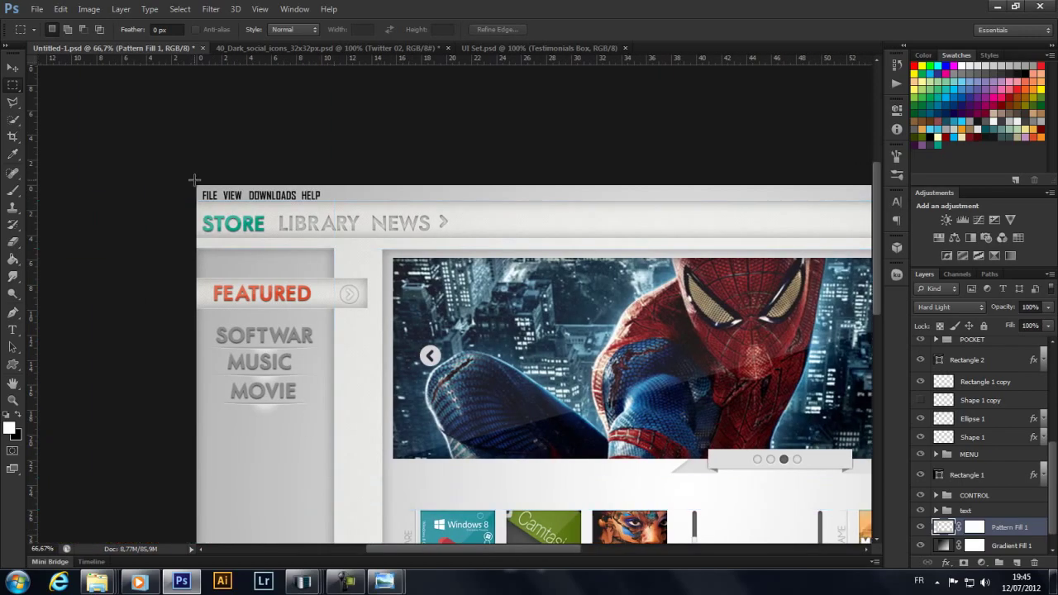
scroll(545, 514, "right", 3)
scroll(546, 514, "down", 1)
key("ctrl+plus")
scroll(546, 331, "up", 3)
key("ctrl+plus")
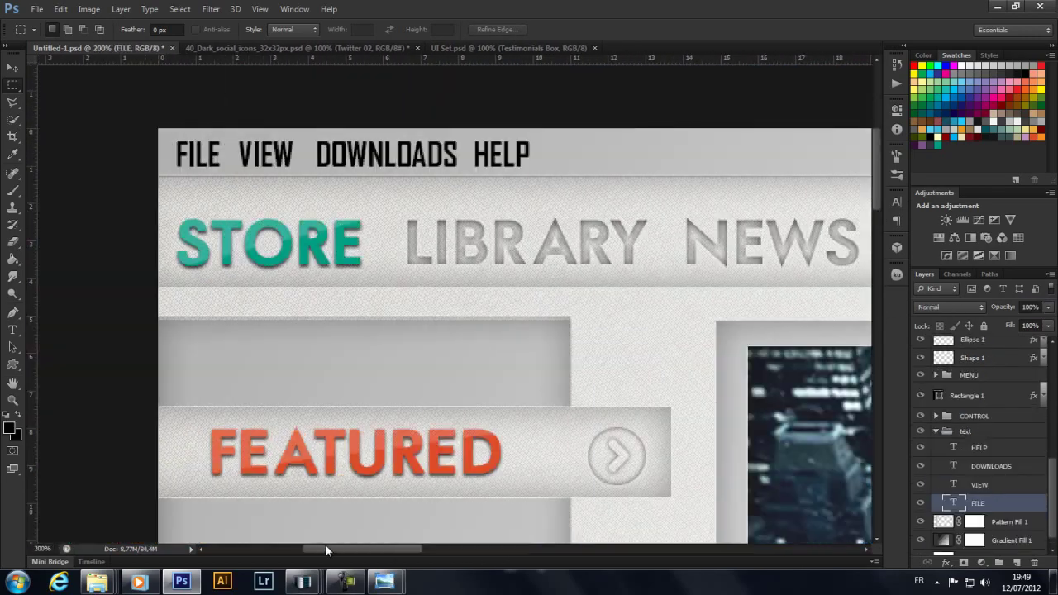
scroll(325, 543, "left", 1)
left_click(977, 503, "shift")
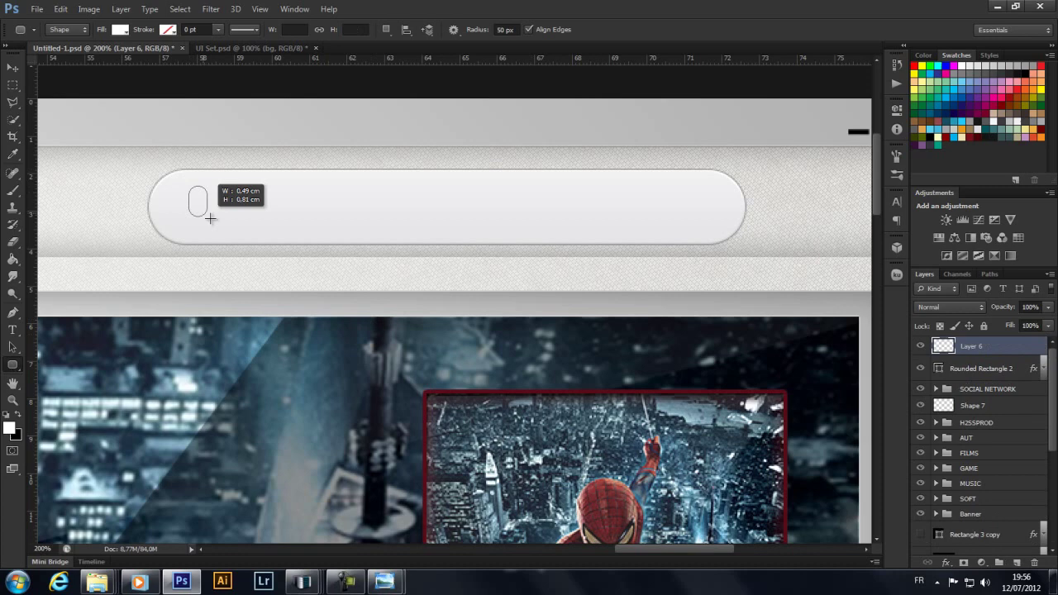
Draw the inner rounded search field and shape the magnifier's circle, discarding the extra copy.
left_click_drag(210, 218, 477, 235)
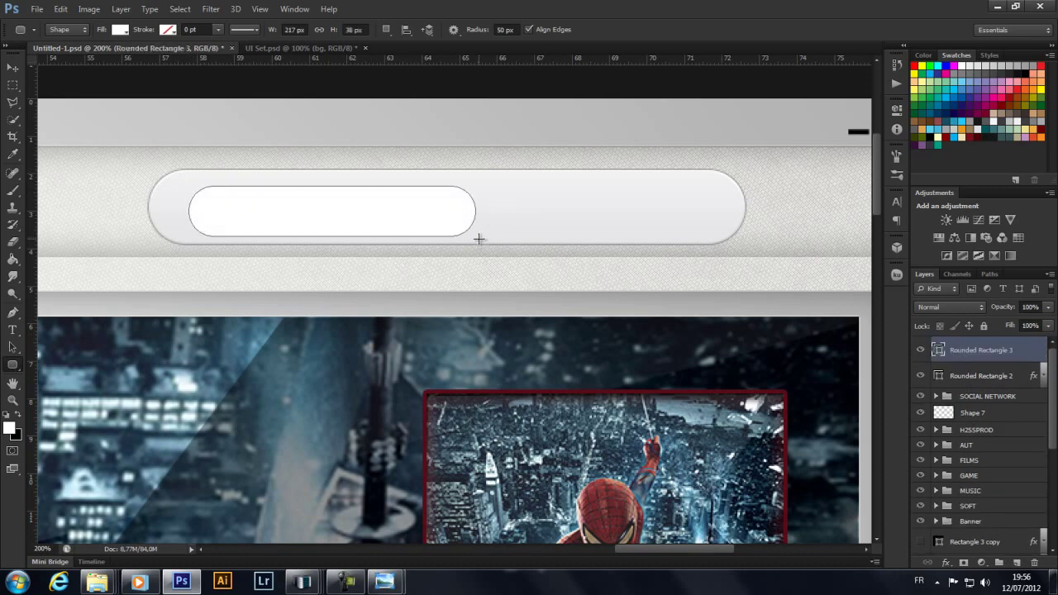
key("ctrl+t")
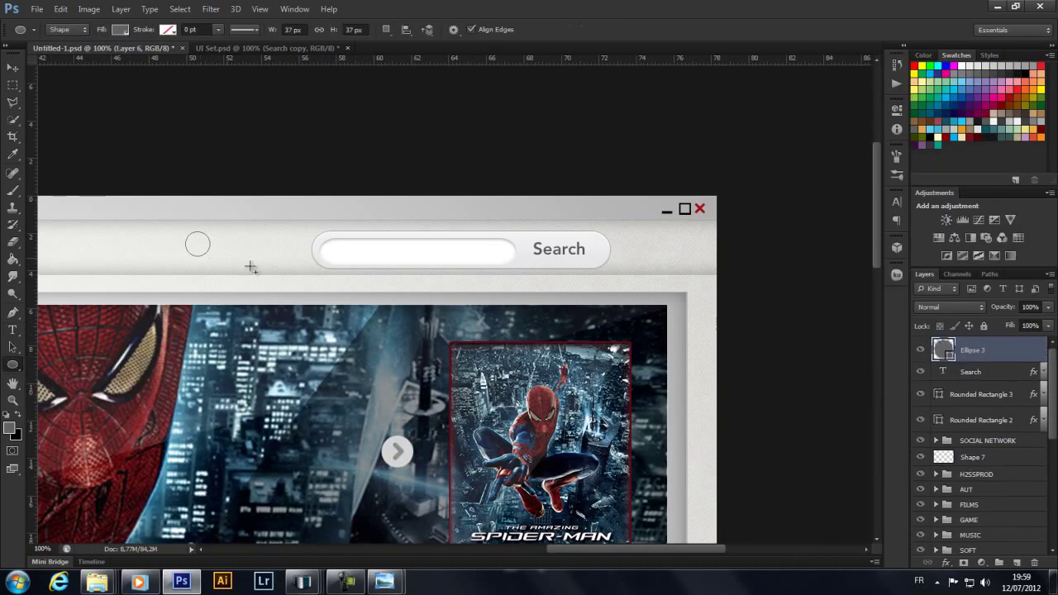
key("ctrl+j")
key("ctrl+t")
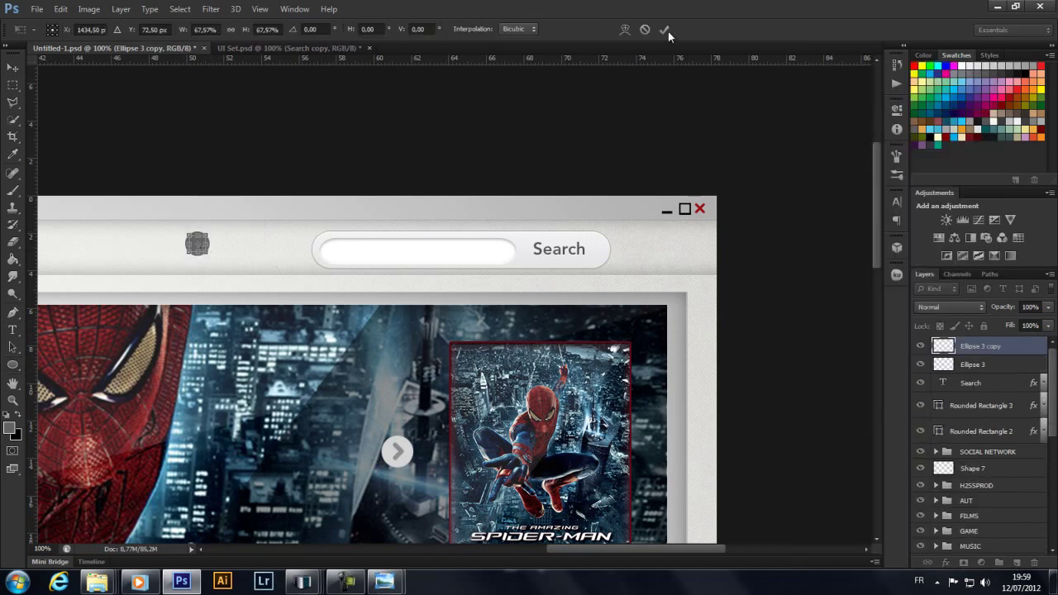
left_click(665, 30)
left_click(950, 364)
key("Delete")
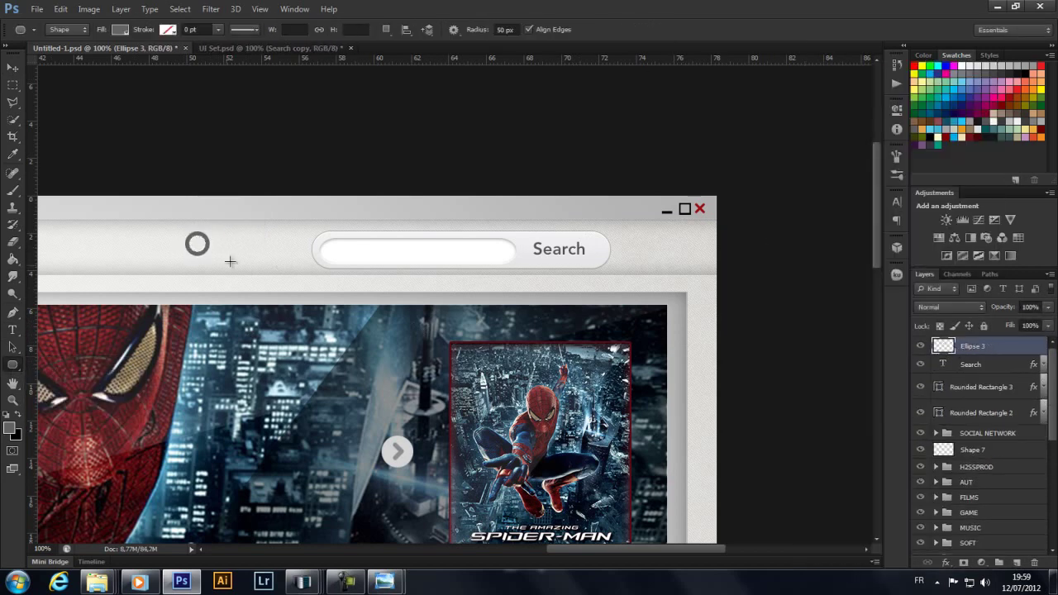
Add the magnifier's handle, group the icon layers and move the magnifier into the search field.
left_click_drag(258, 231, 276, 258)
key("v")
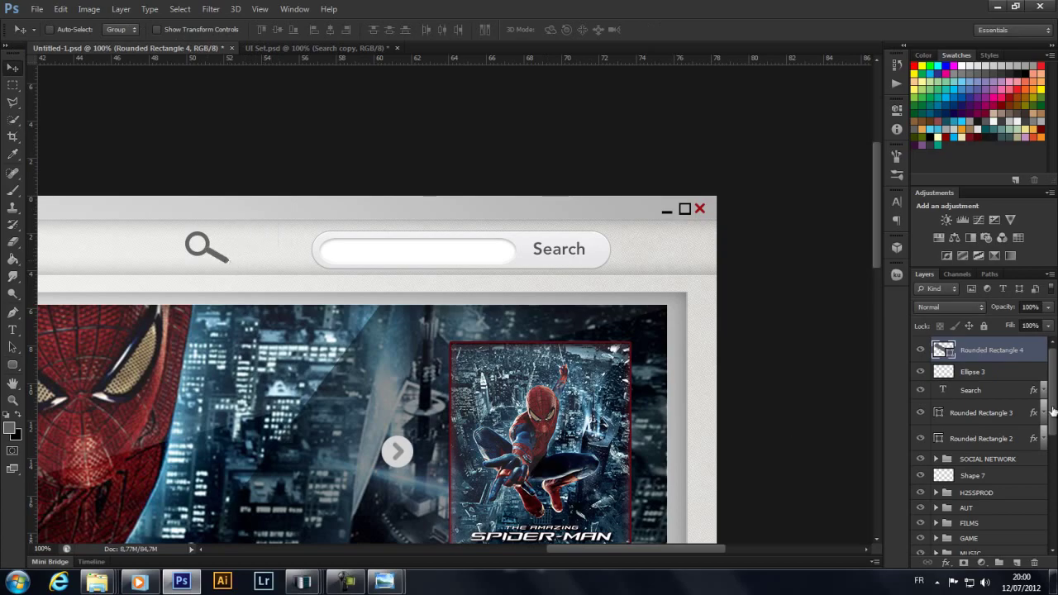
left_click(971, 371, "shift")
key("ctrl+g")
left_click_drag(206, 248, 342, 248)
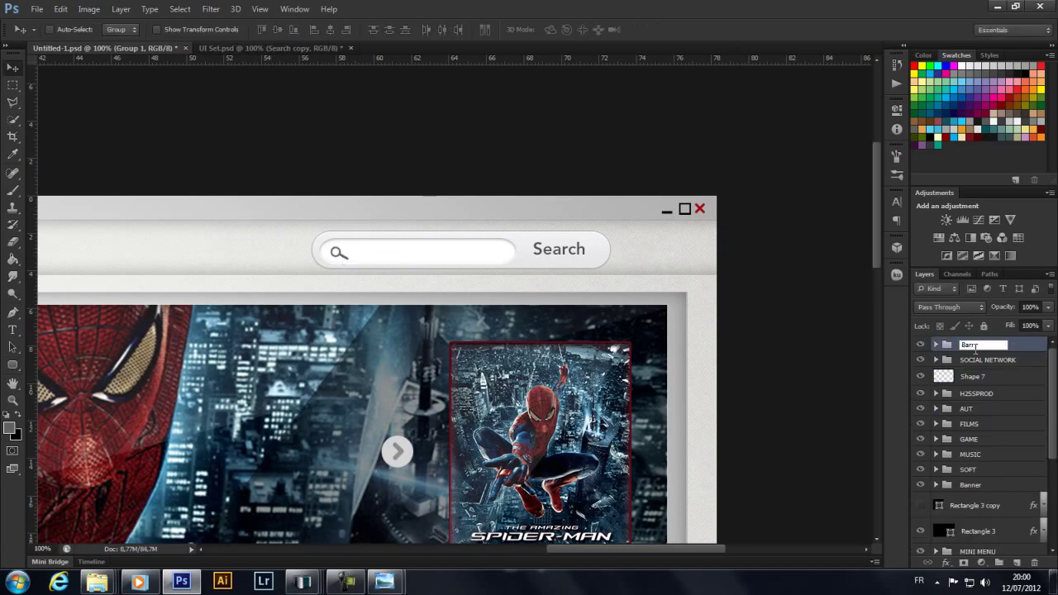